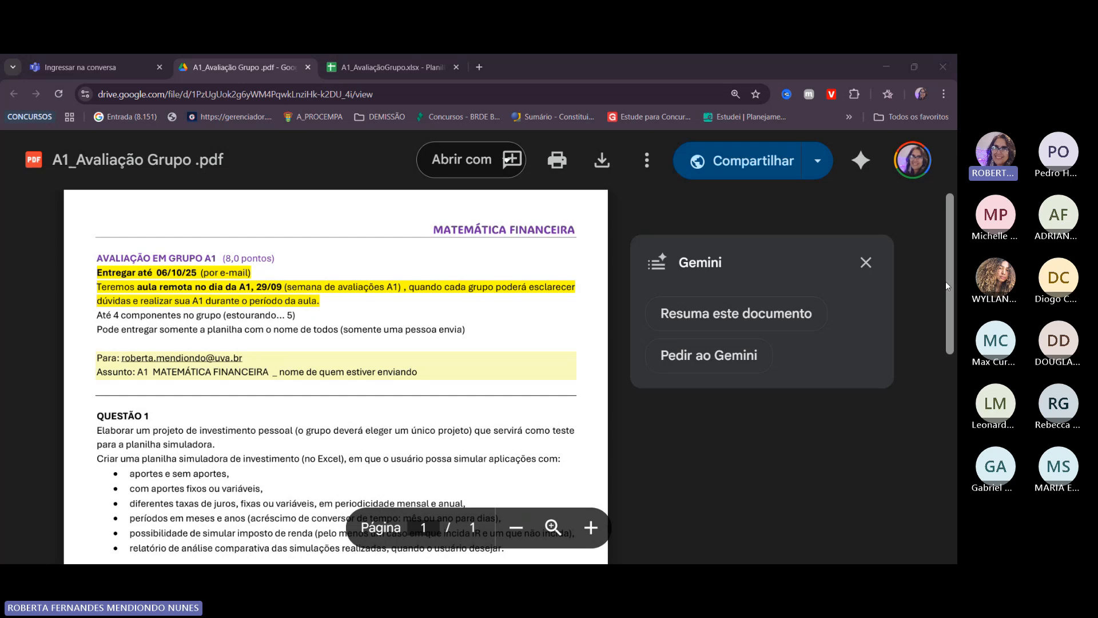
Read through the submission instructions, Questão 1 and Questão 2 in the A1_Avaliação Grupo PDF
scroll(946, 281, down, 3)
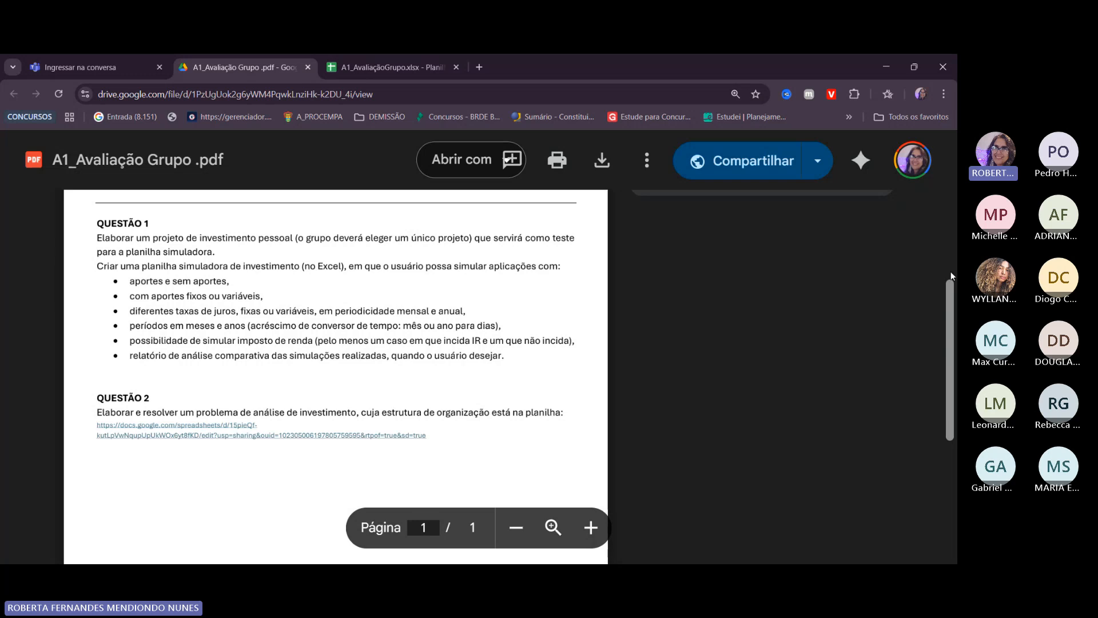
scroll(945, 286, up, 2)
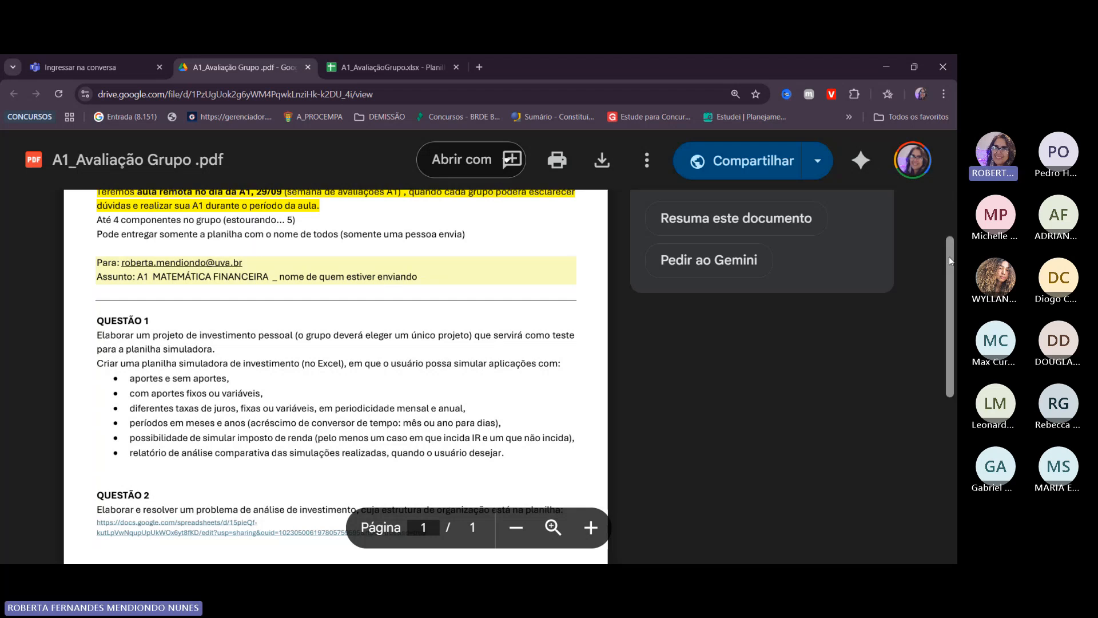
drag(949, 262, 952, 325)
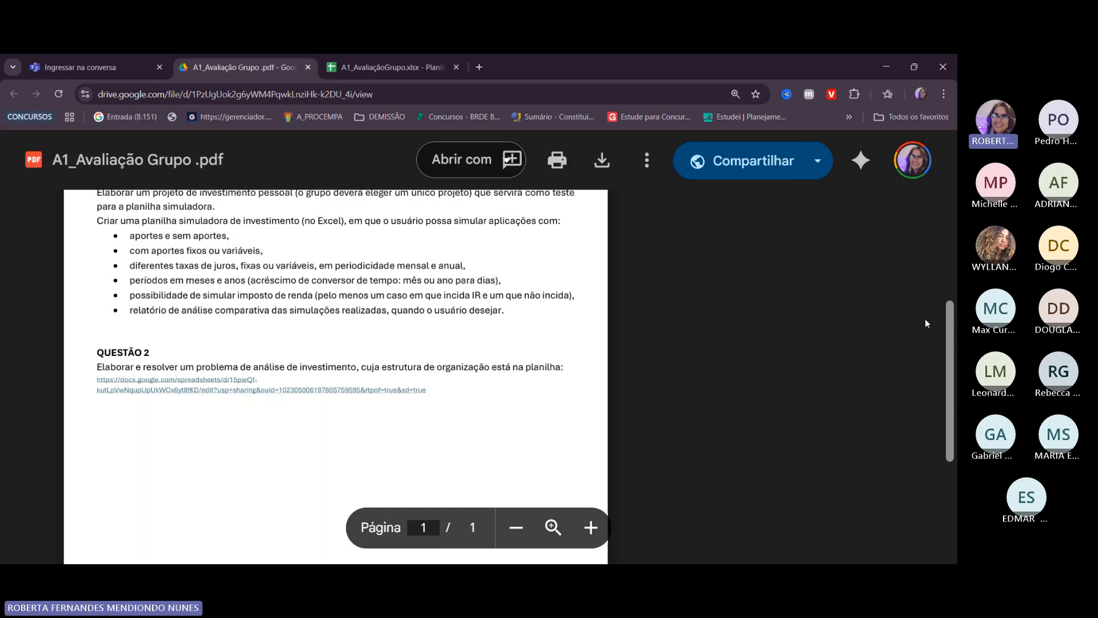
scroll(925, 323, up, 3)
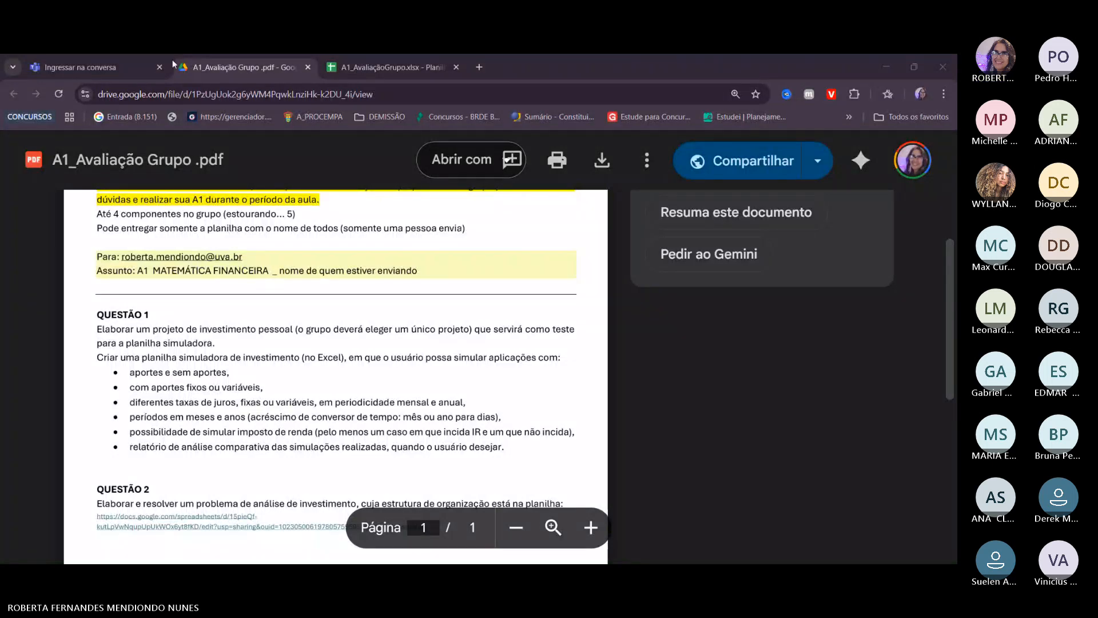
click(253, 61)
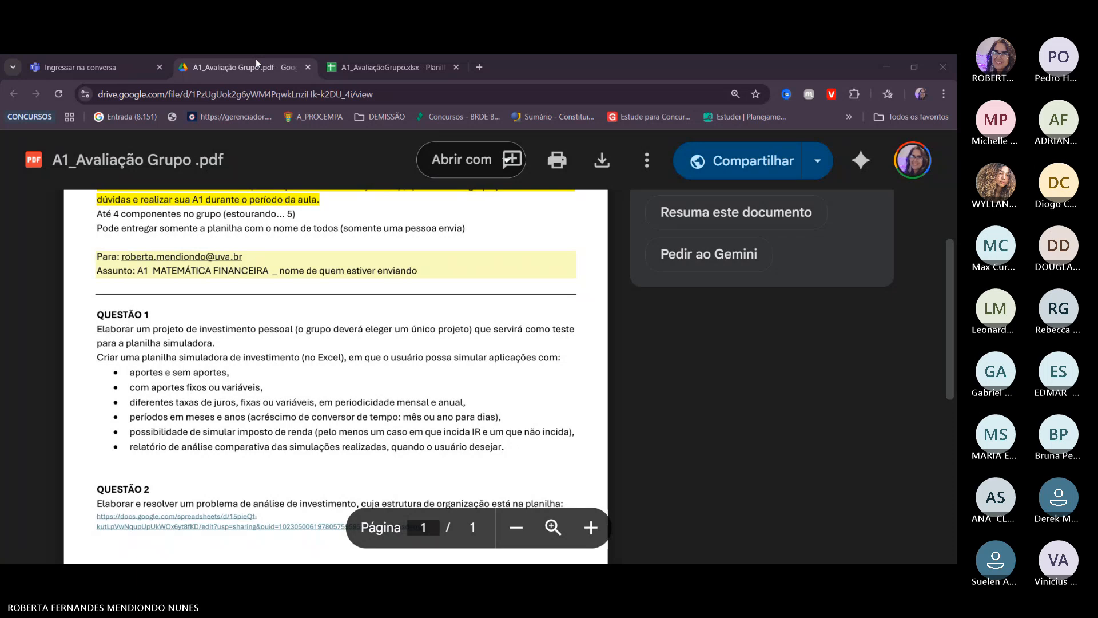
Switch to the A1_AvaliaçãoGrupo spreadsheet and set Prazo de avaliação to 10 on the Questão 2 - A1 sheet
click(382, 67)
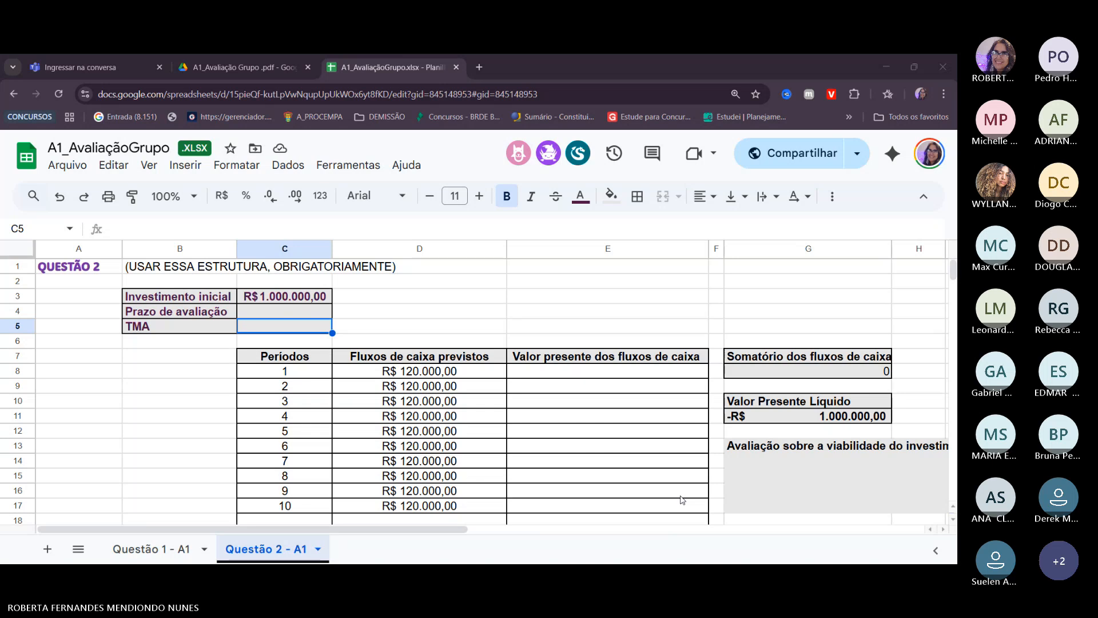
click(742, 69)
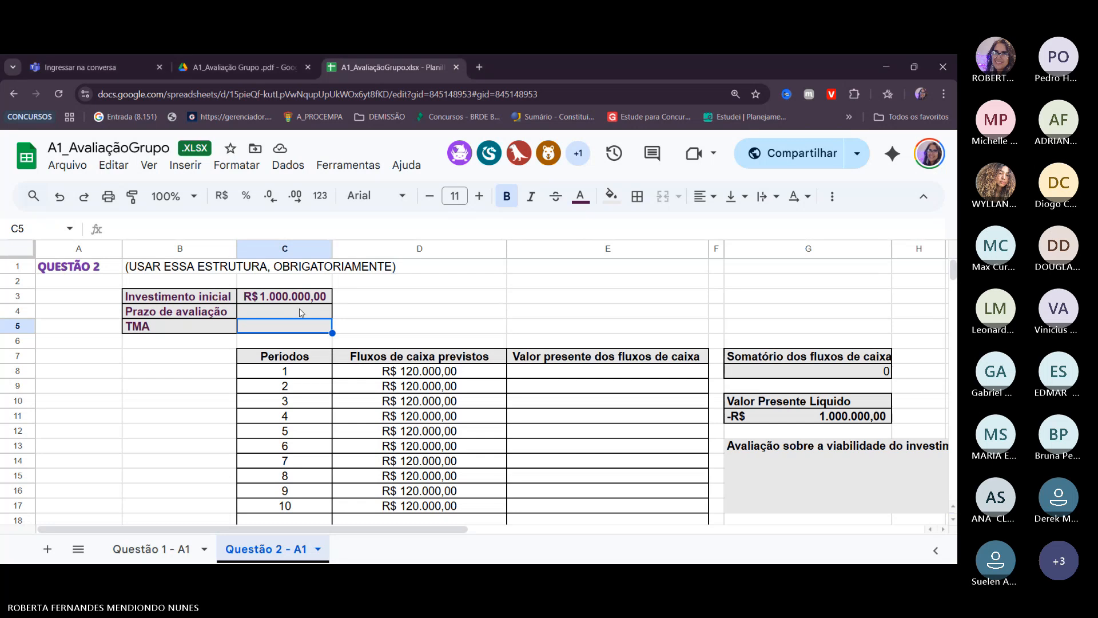
click(301, 312)
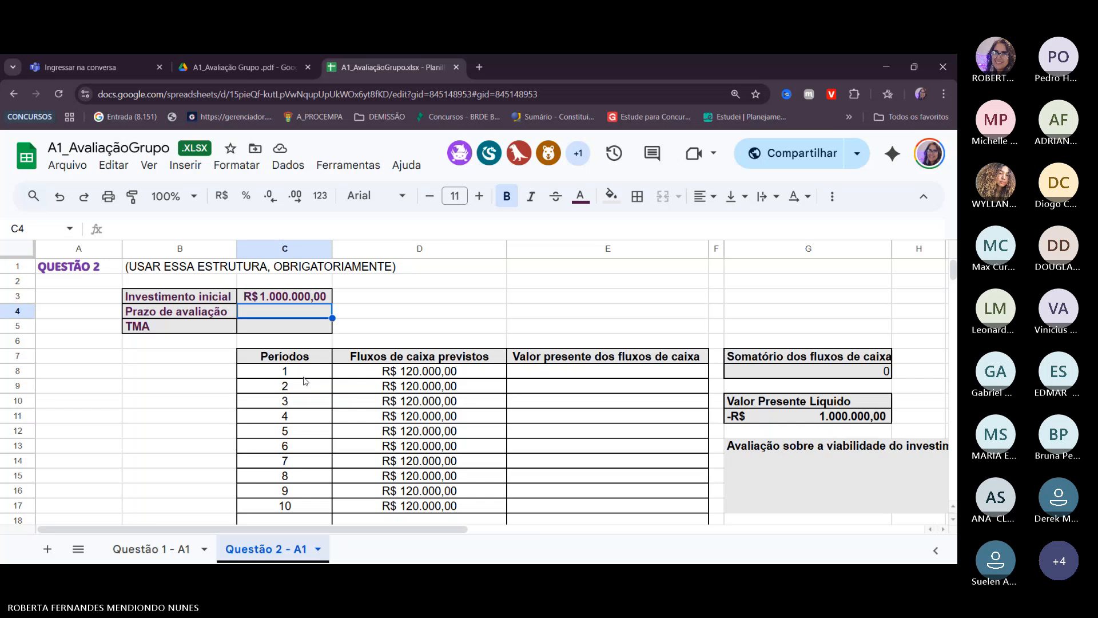
text(10)
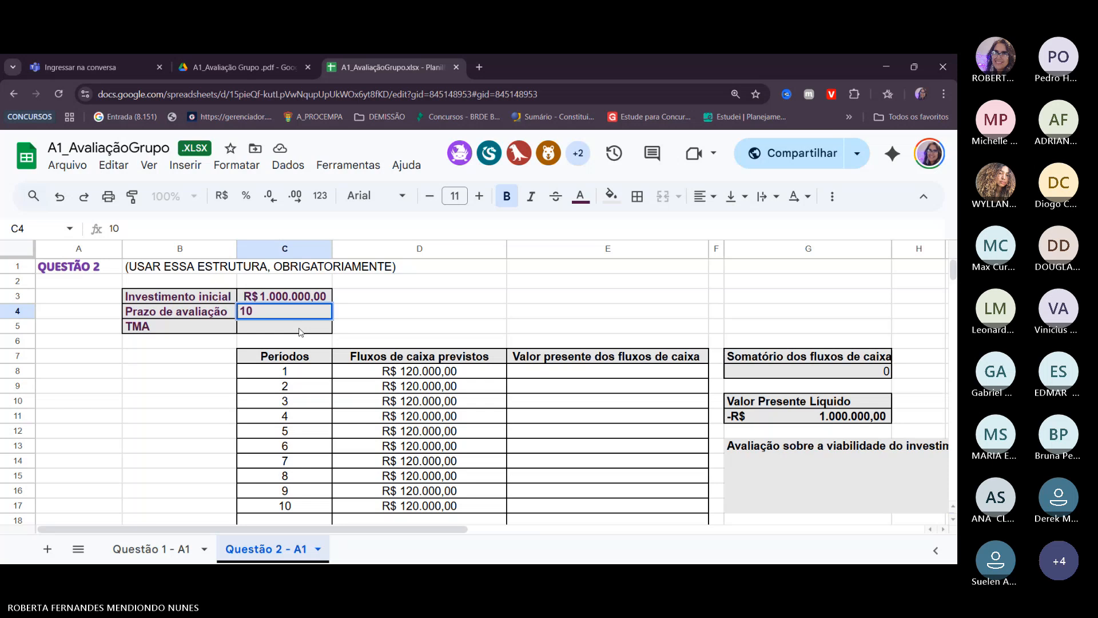
click(299, 331)
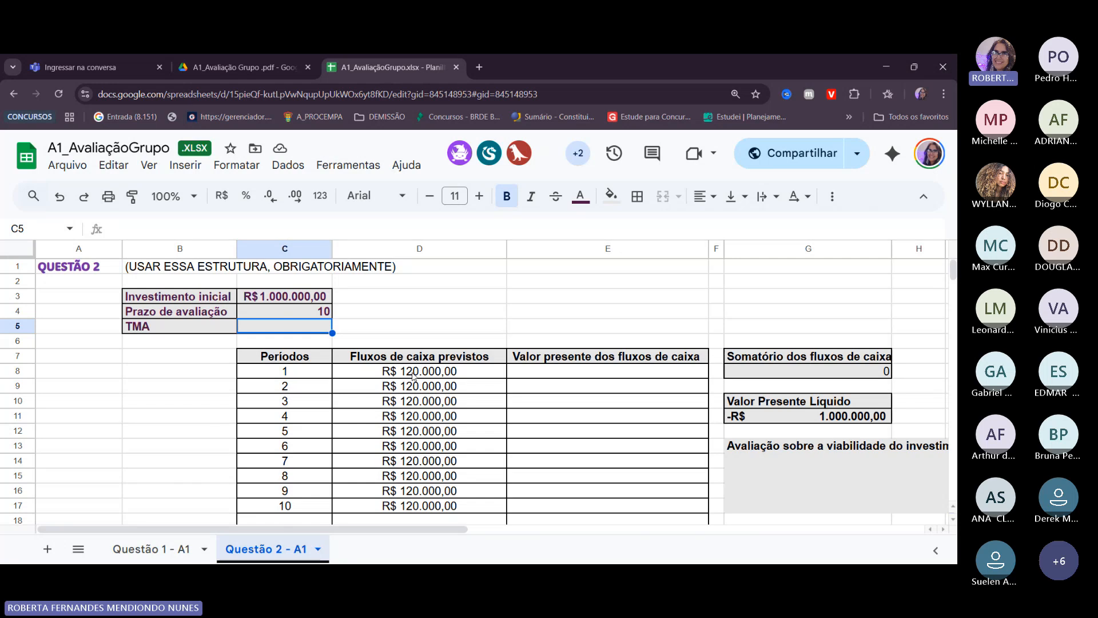
Set the TMA value in C5 to 15%
key(Left)
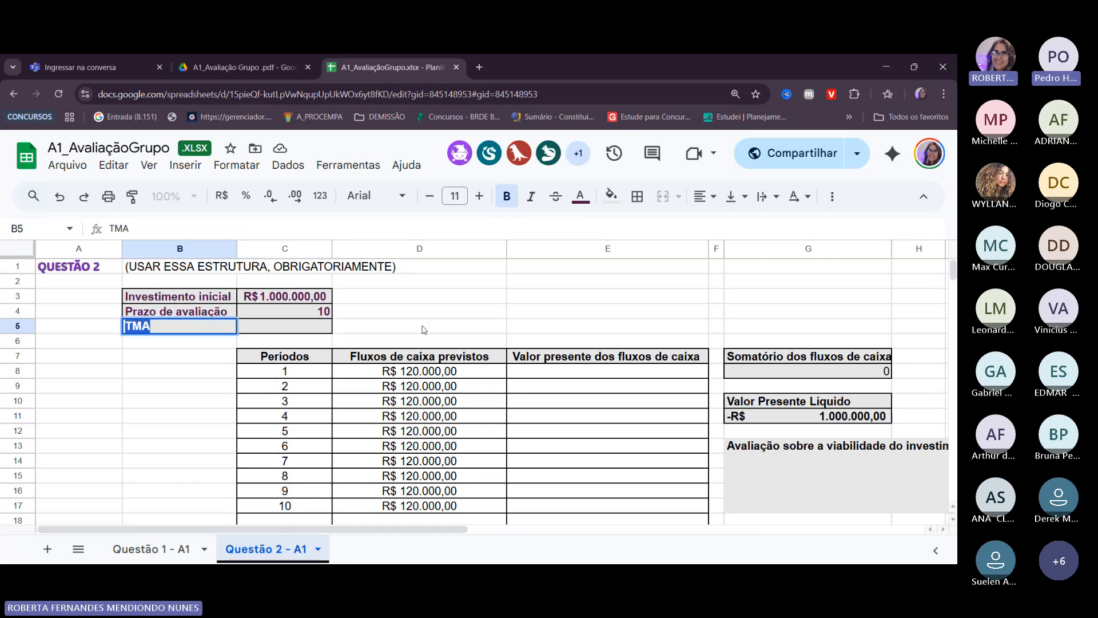
click(79, 416)
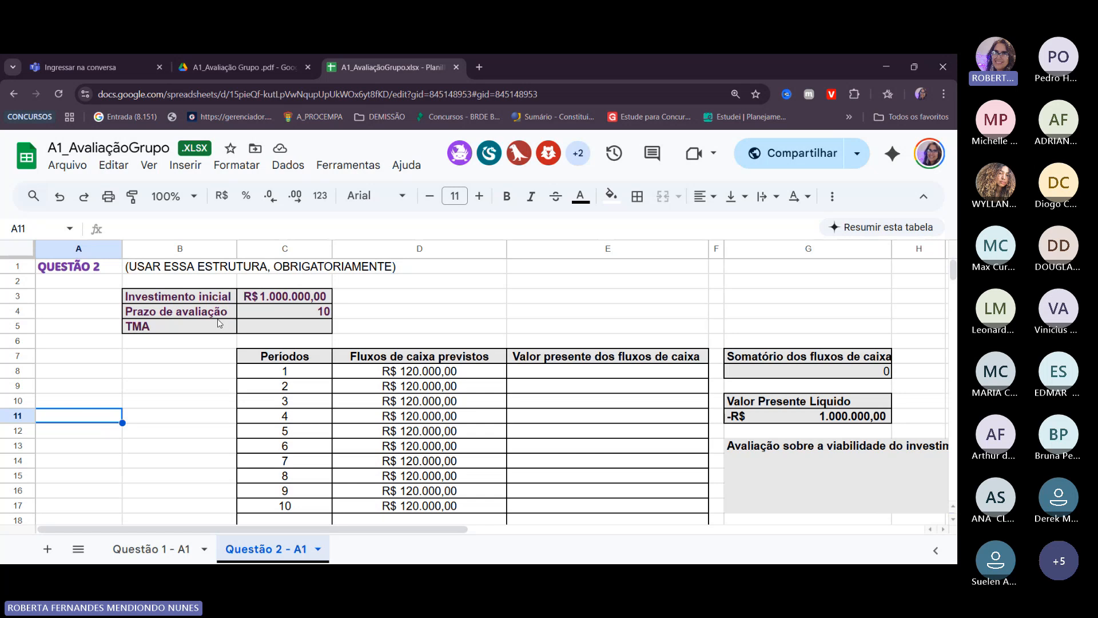
click(280, 328)
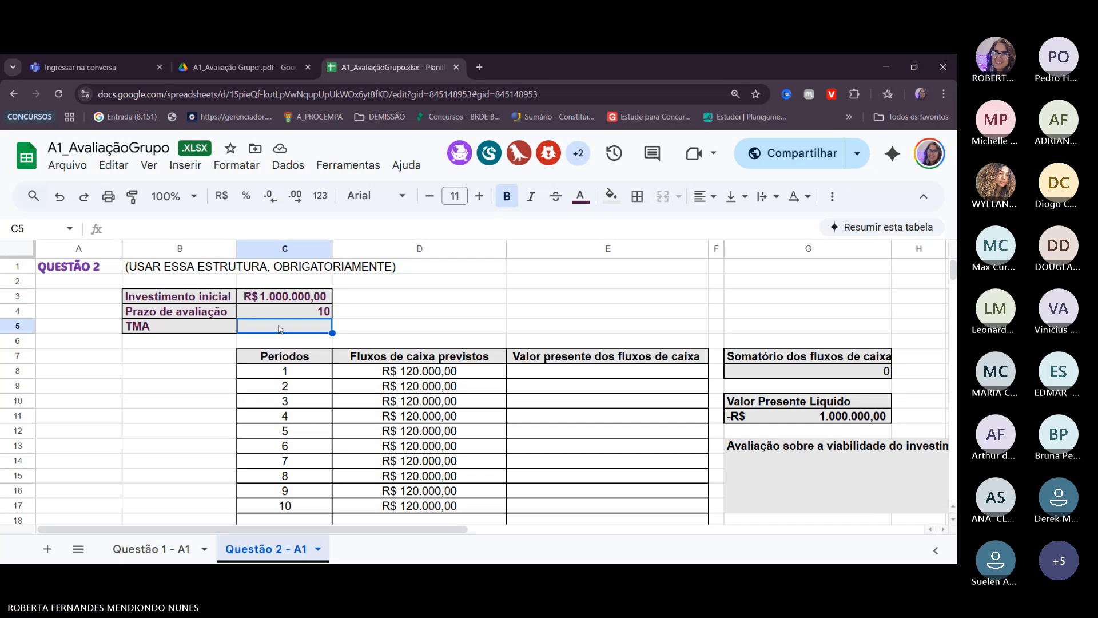
text(15%)
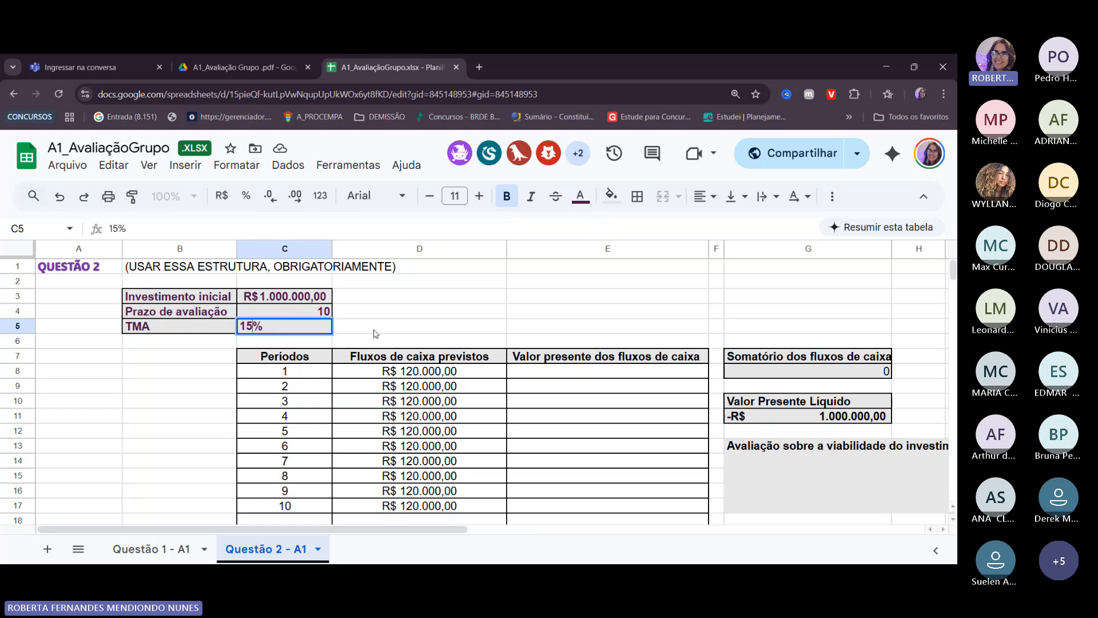
click(375, 331)
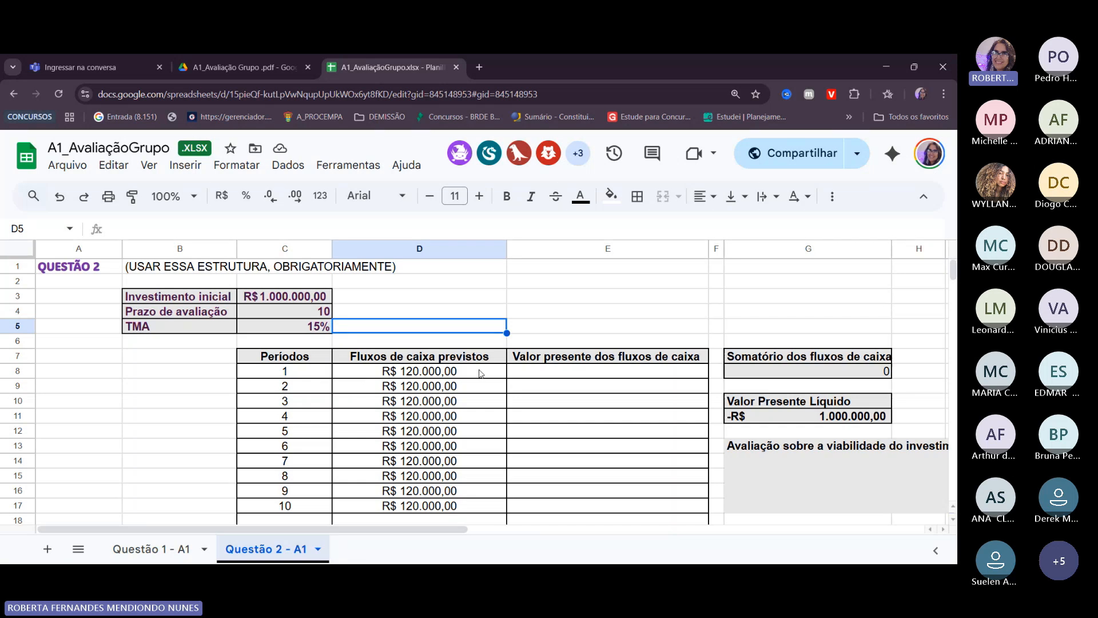
Examine the forecast cash flows for the periods in the table, down to period 10
click(287, 386)
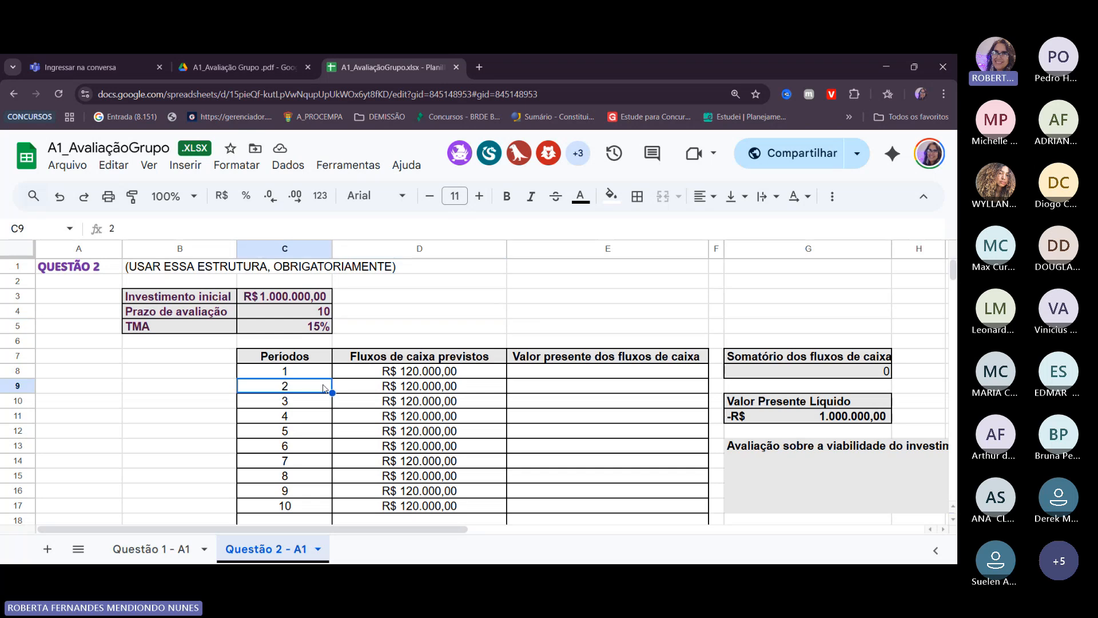
click(349, 388)
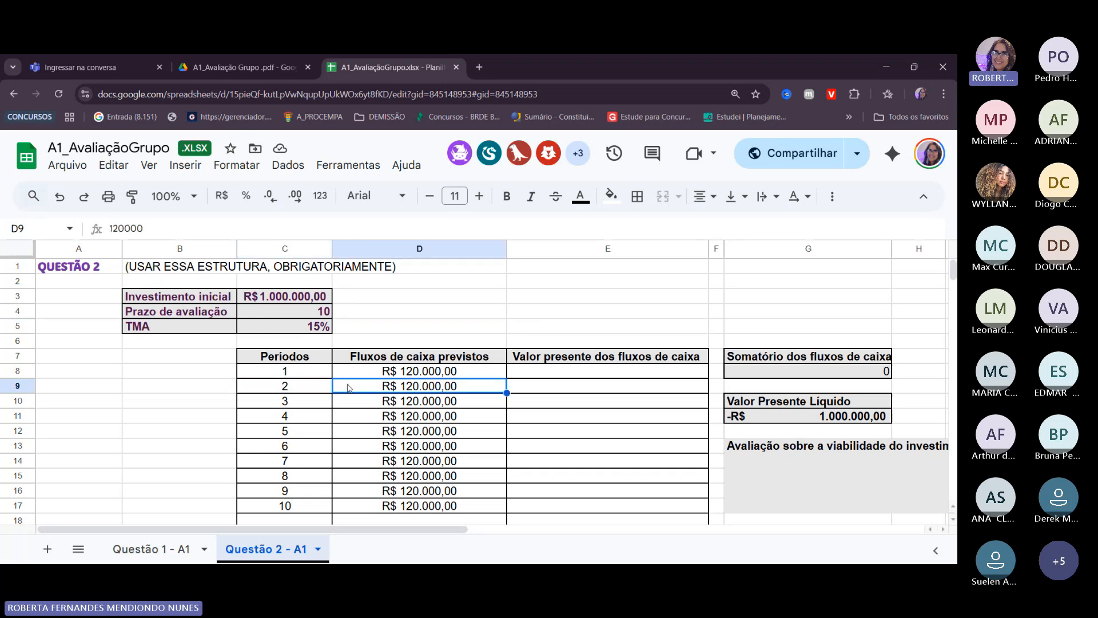
key(Down)
key(Left)
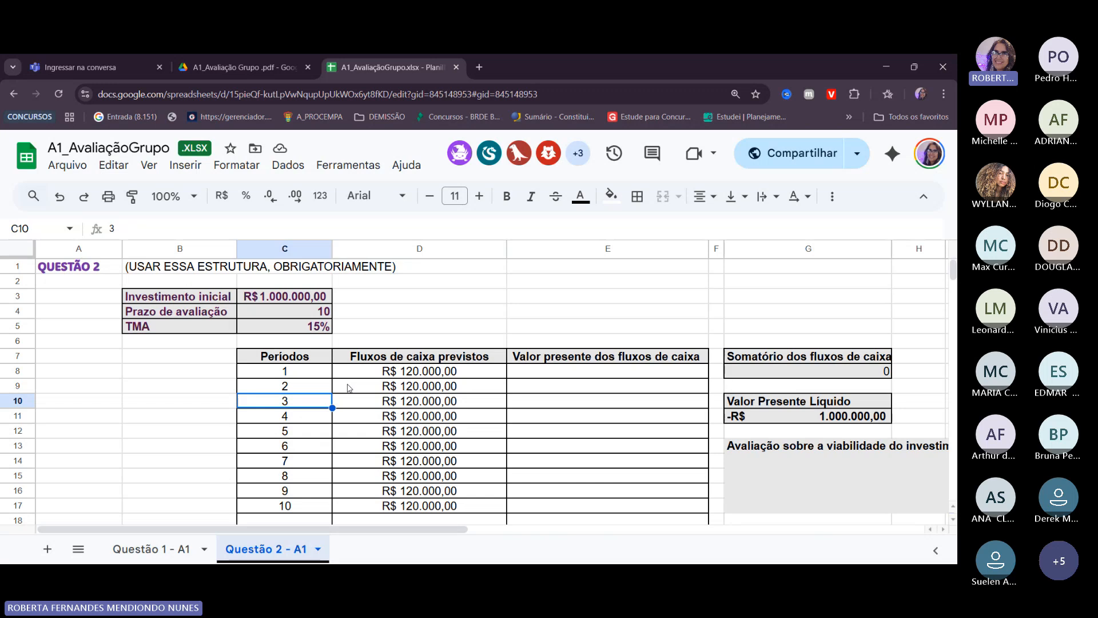
key(Right)
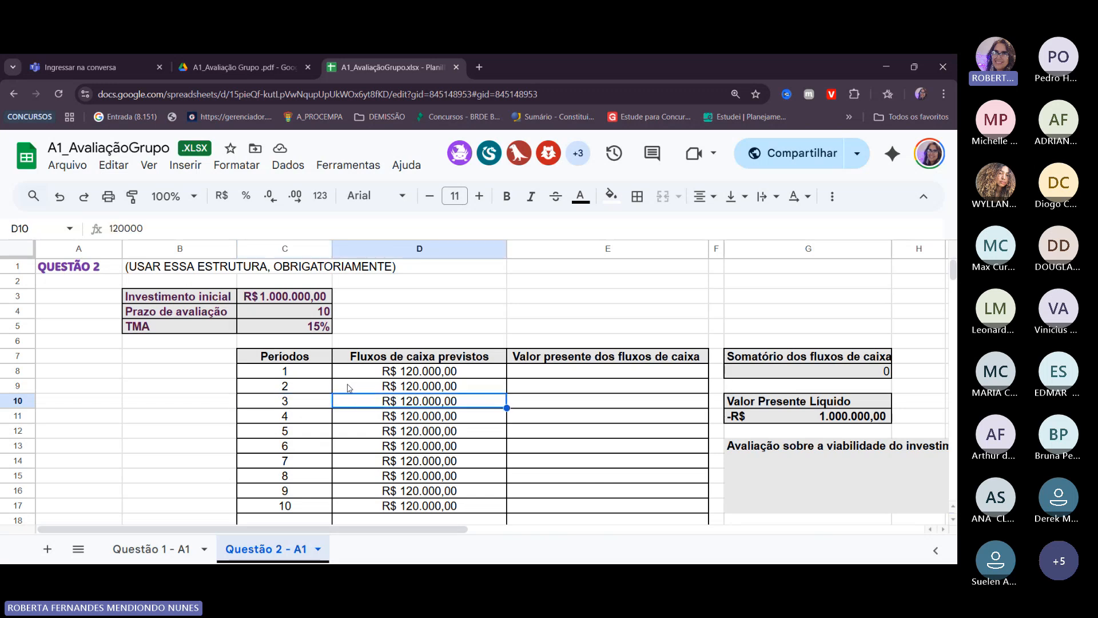
key(Down)
key(Down)
key(Down)
key(Down)
key(Down)
key(Down)
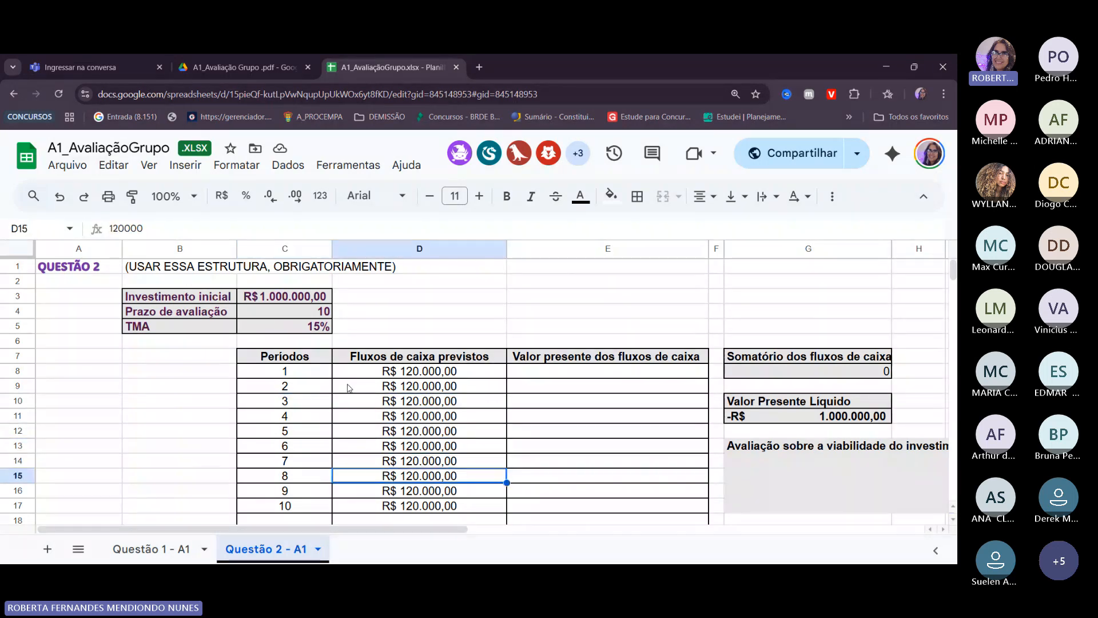
key(Down)
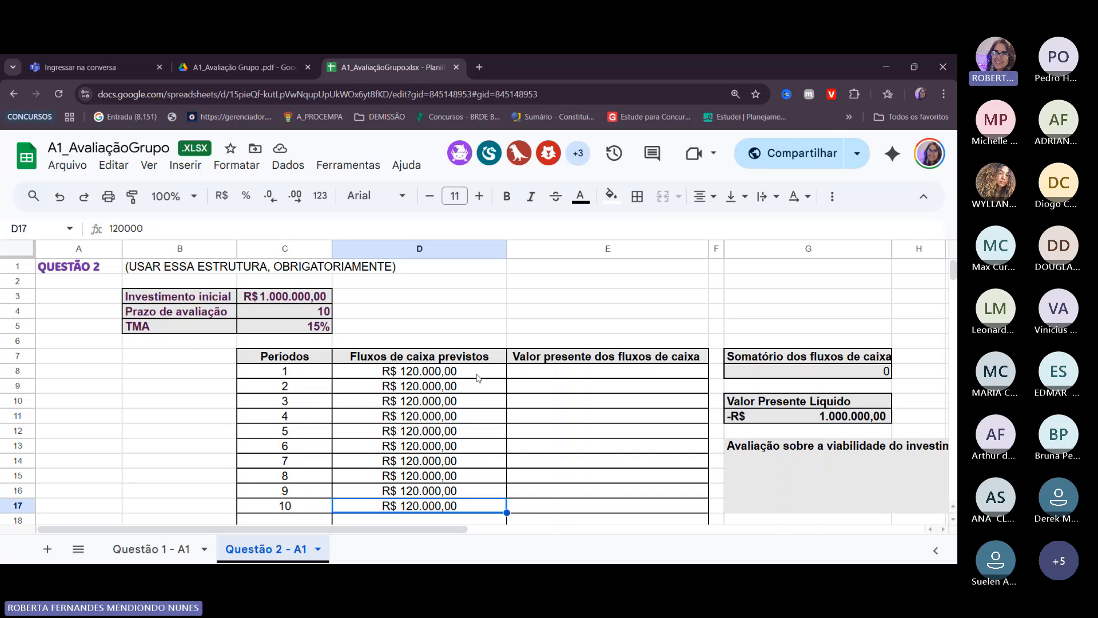
Start a formula note in E2 with the text VF= and enlarge its font size to 20
click(518, 286)
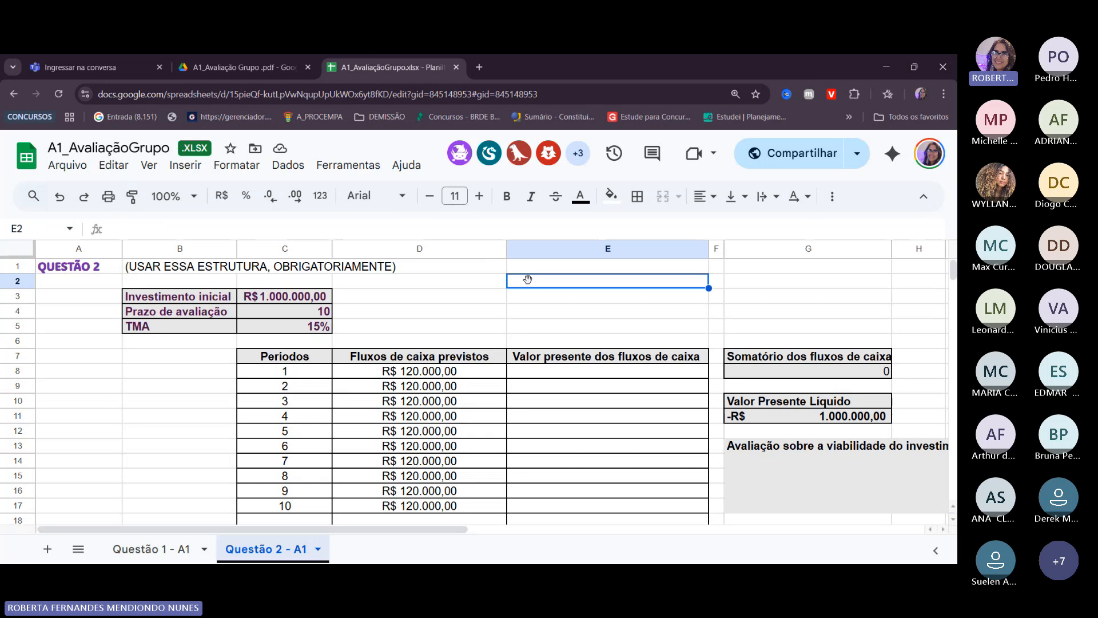
text(VF=)
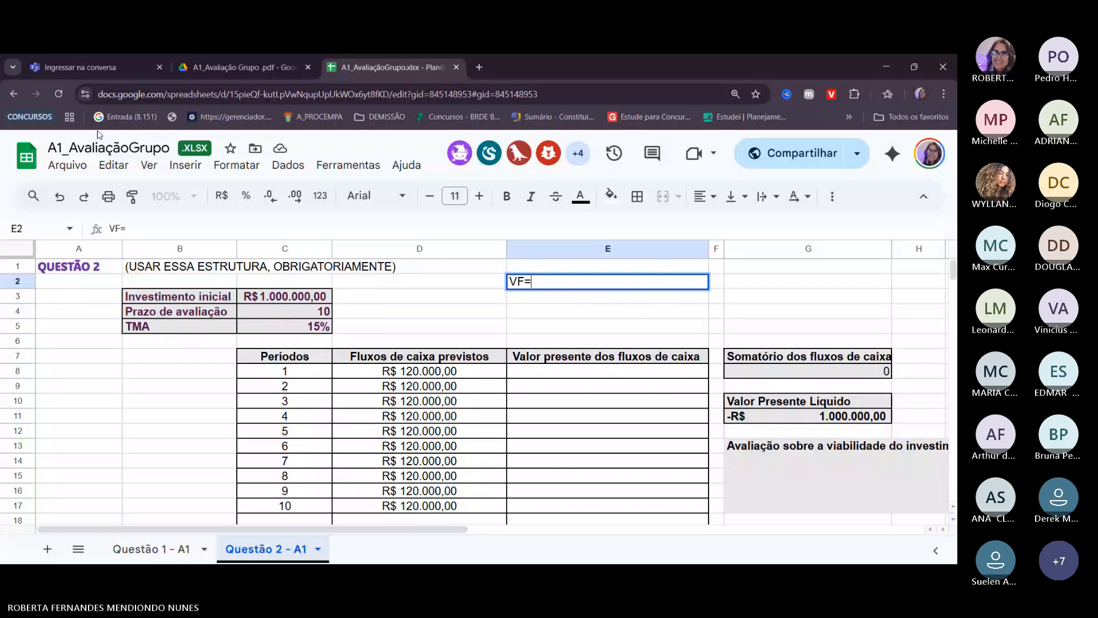
drag(533, 282, 508, 282)
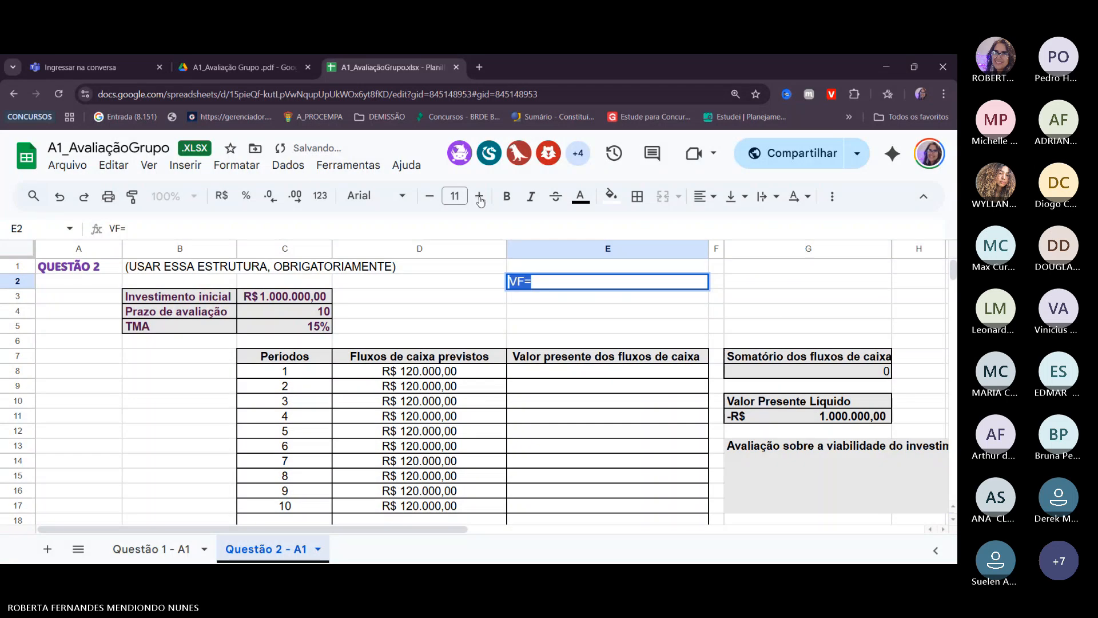
click(480, 196)
click(480, 196)
click(479, 197)
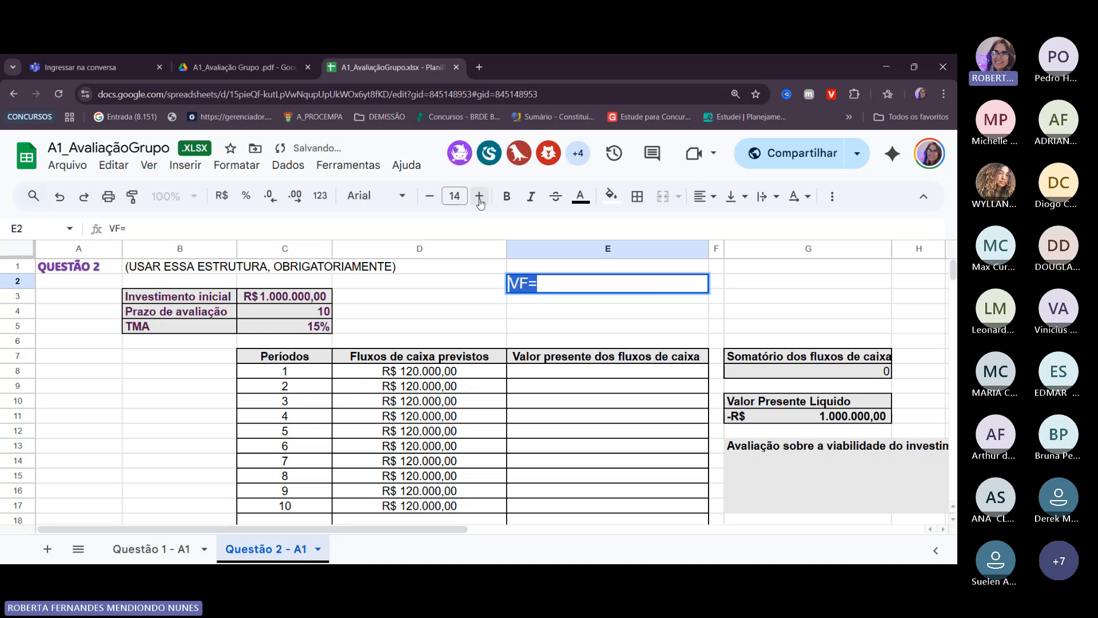
click(480, 198)
click(480, 197)
click(479, 198)
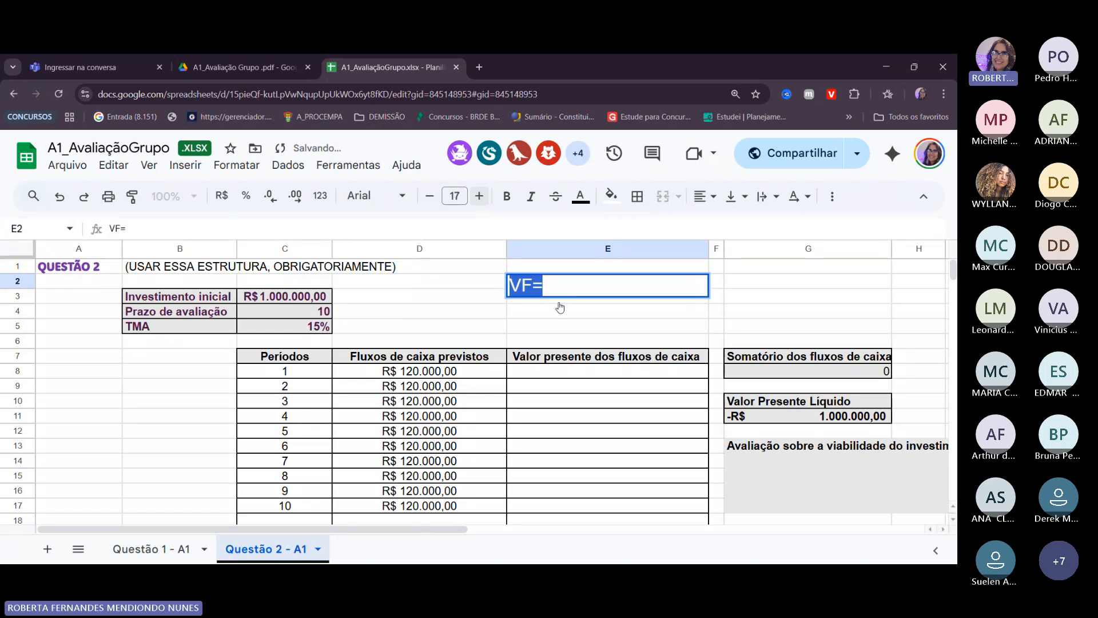
Complete the future value formula note in E2 as VF=VP*(1+i)^n
click(569, 288)
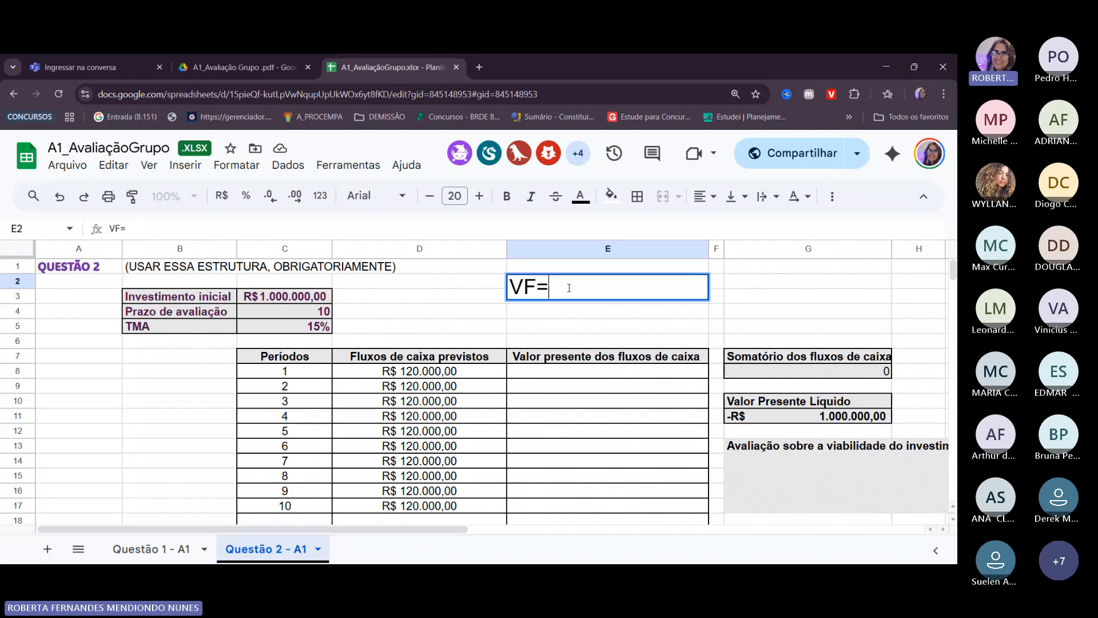
text(VP*(1+)
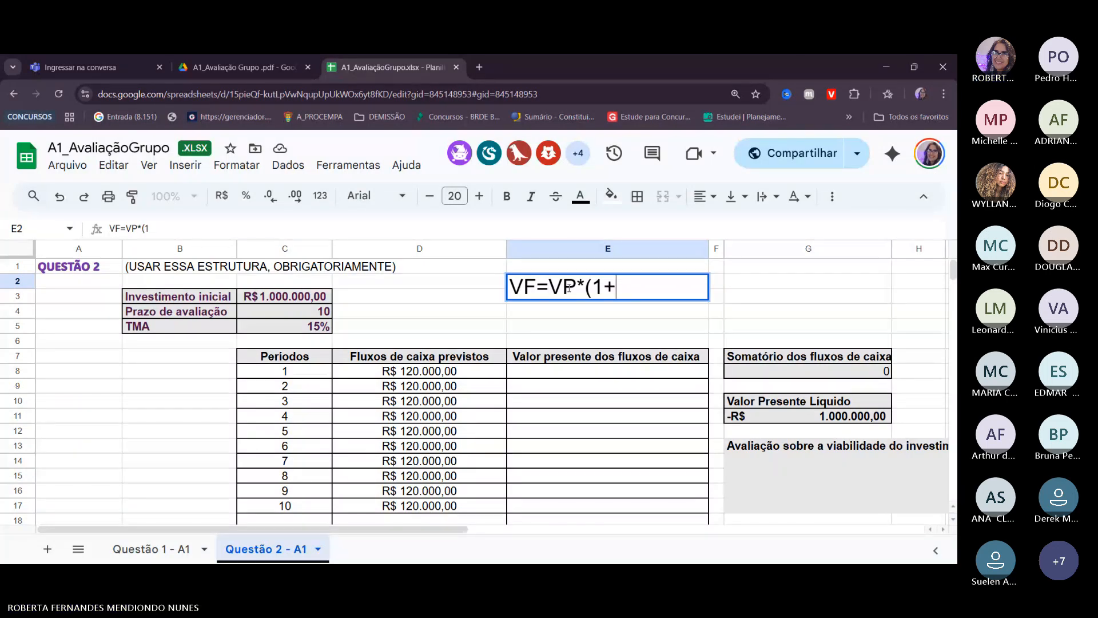
text(i)^)
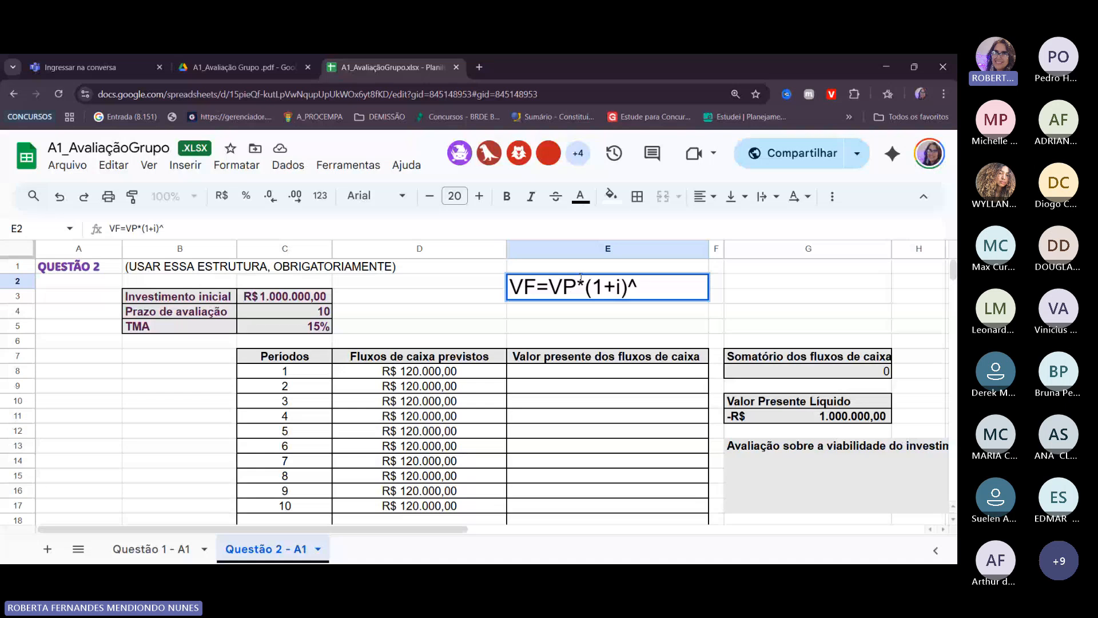
text(n)
Clear the misplaced 1 from the periods header cell C7 and enter 1 as the first period in C8
double_click(289, 373)
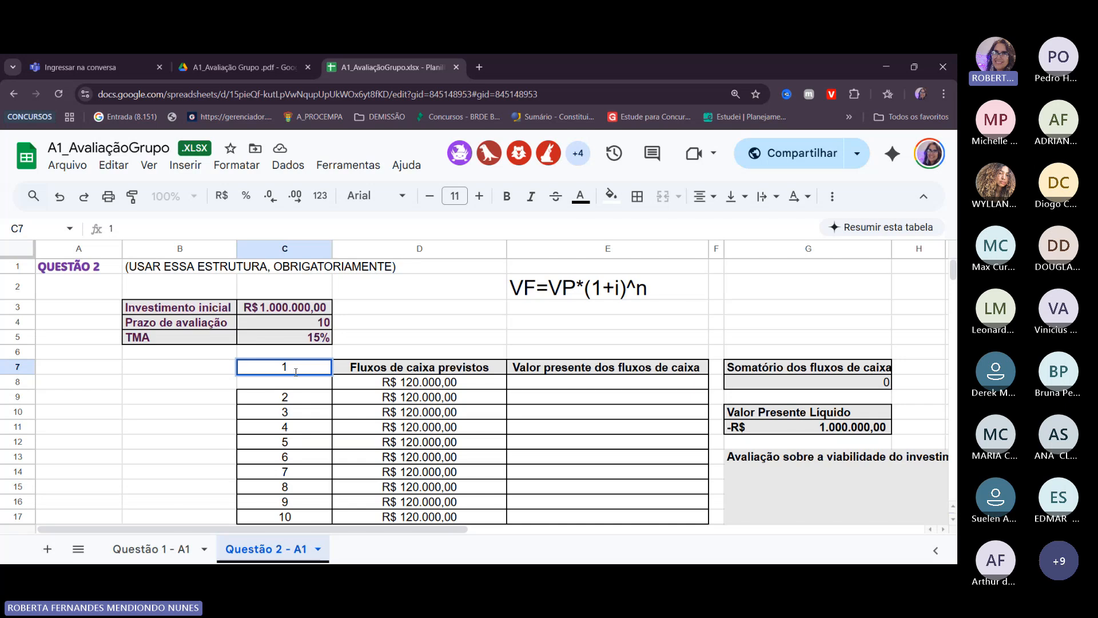
key(BackSpace)
key(Return)
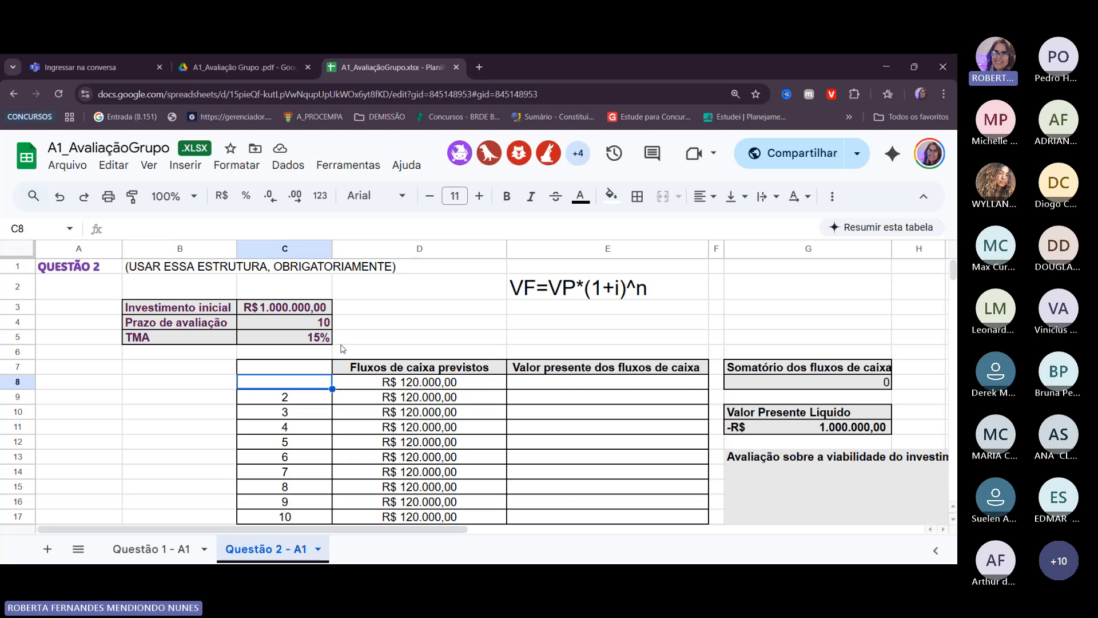
text(1)
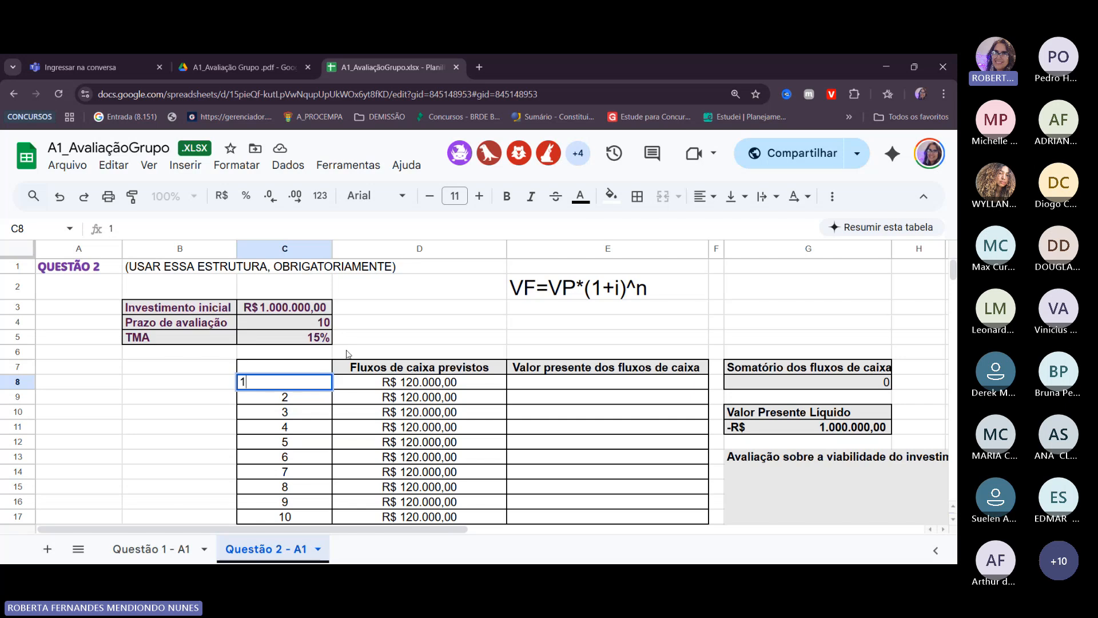
Re-enter the header Períodos in C7 above the period numbers
click(313, 370)
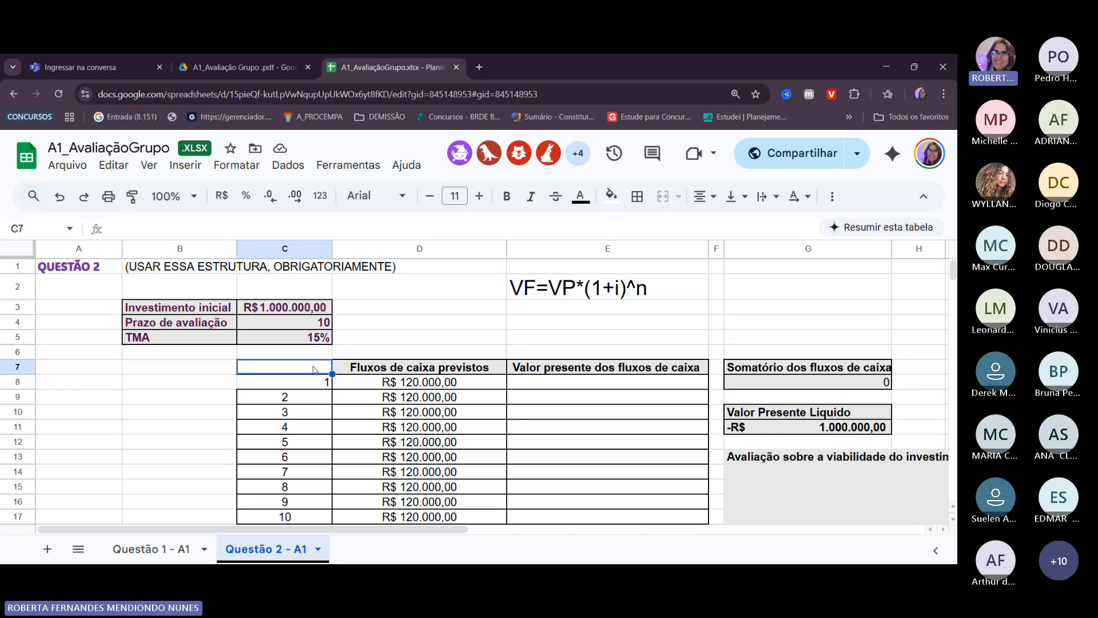
text(Per)
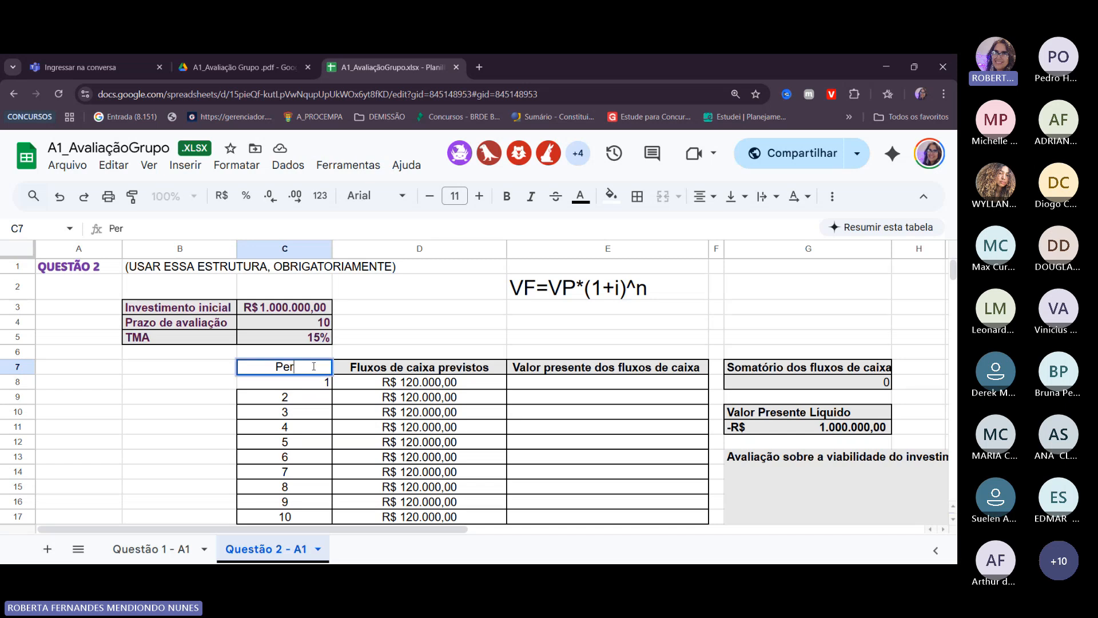
text(ídos)
click(287, 367)
text(odos)
key(Return)
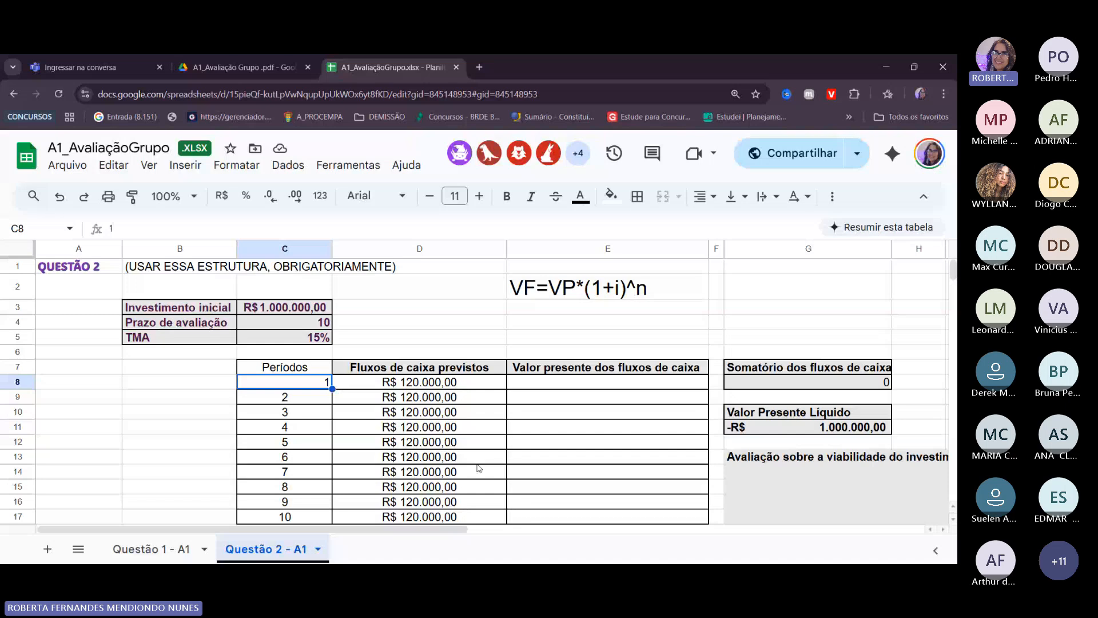
Start a present value formula note in E4 with the text VP = and set its font size to 16
click(526, 322)
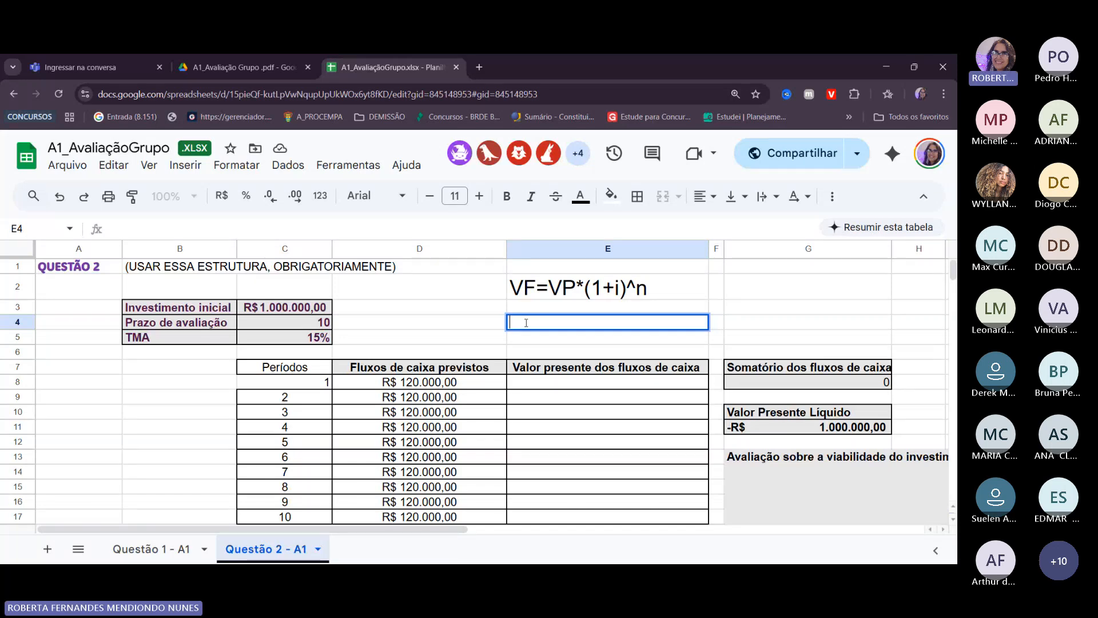
text(VP =)
drag(522, 319, 549, 320)
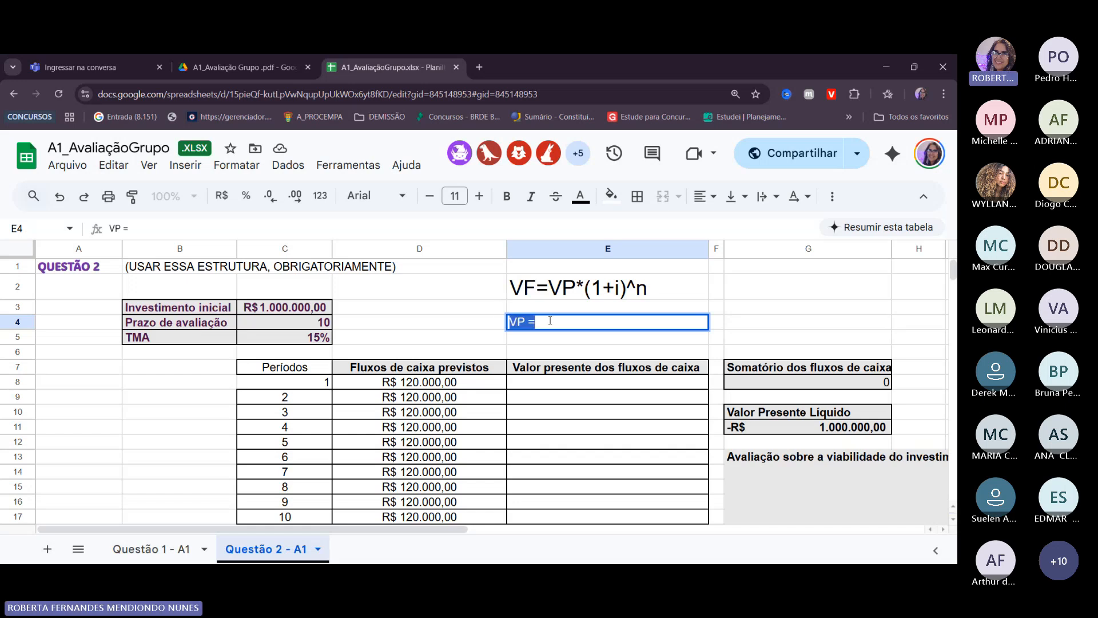
click(462, 197)
text(16)
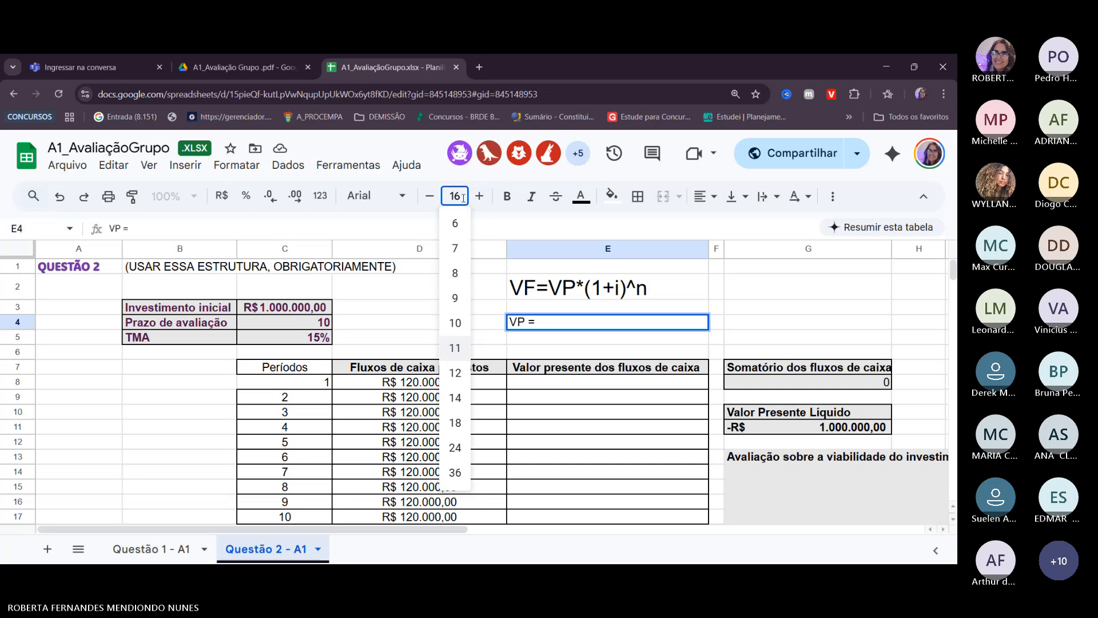
key(Return)
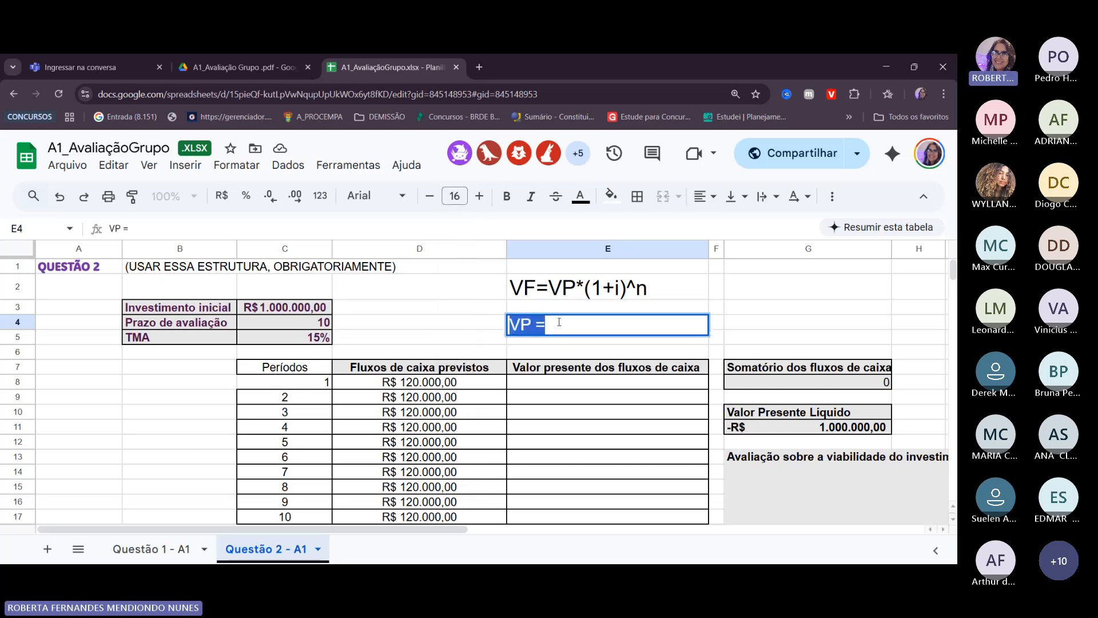
Complete the present value formula note in E4 as VP = VF / (1+i)^n
click(553, 328)
text(VF/)
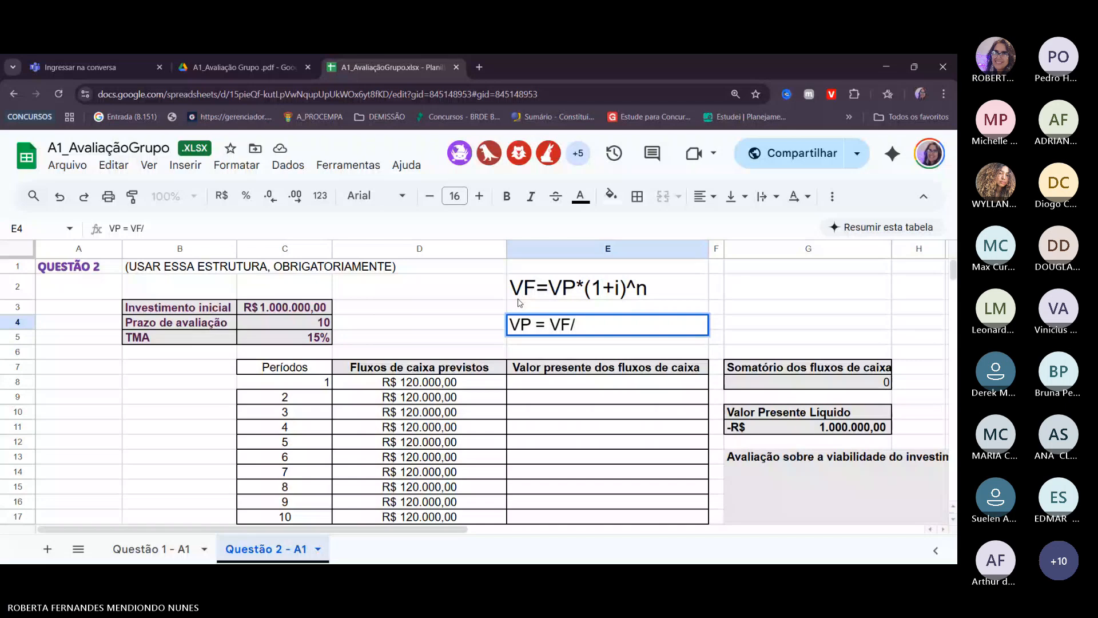
key(Left)
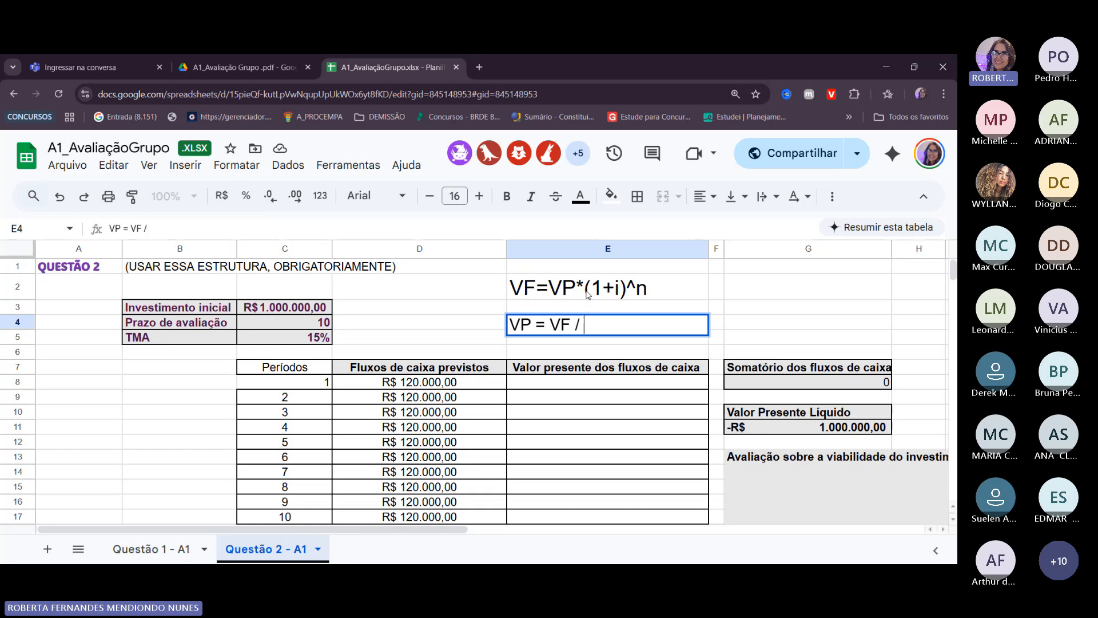
text((1+i)
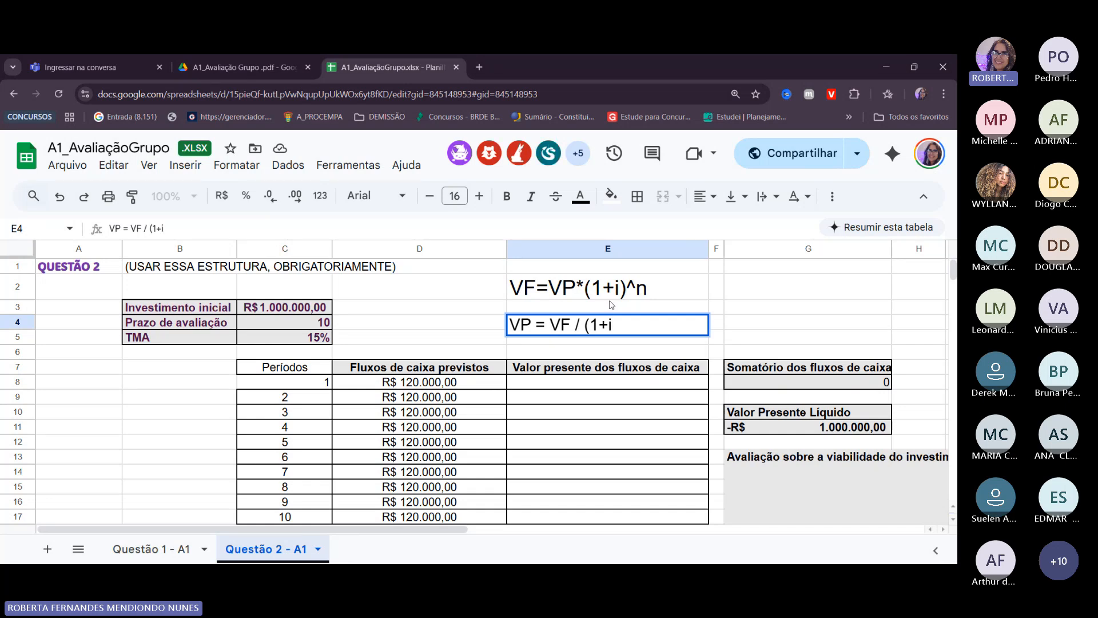
text()^N)
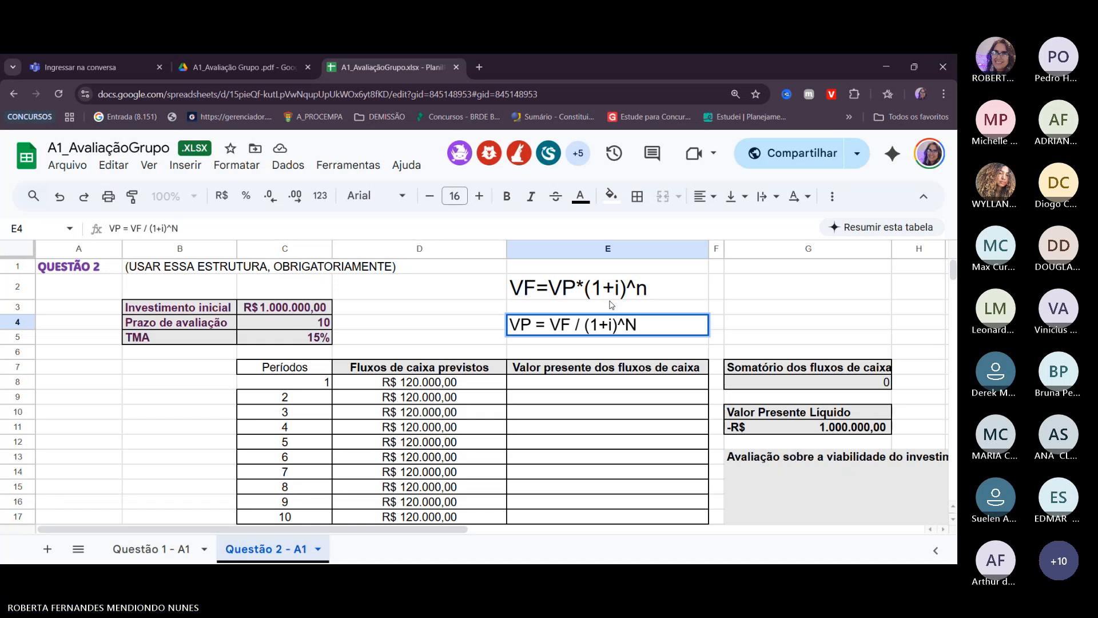
key(BackSpace)
text(n)
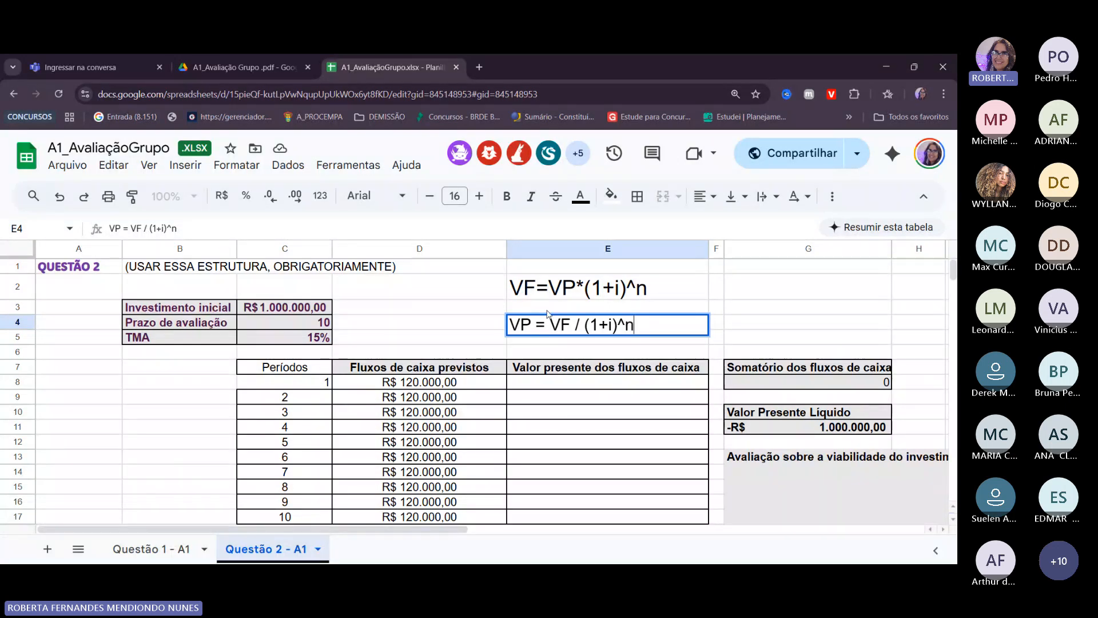
Set the VF / (1+i)^n part of the E4 note to font size 17 and make it bold
drag(549, 324, 639, 326)
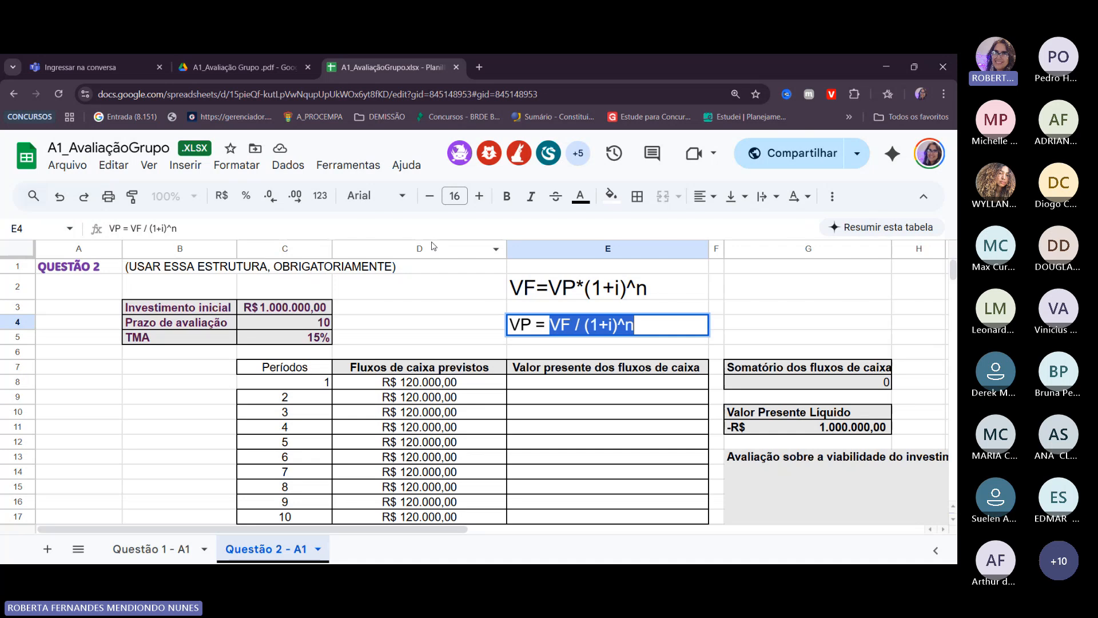
click(479, 200)
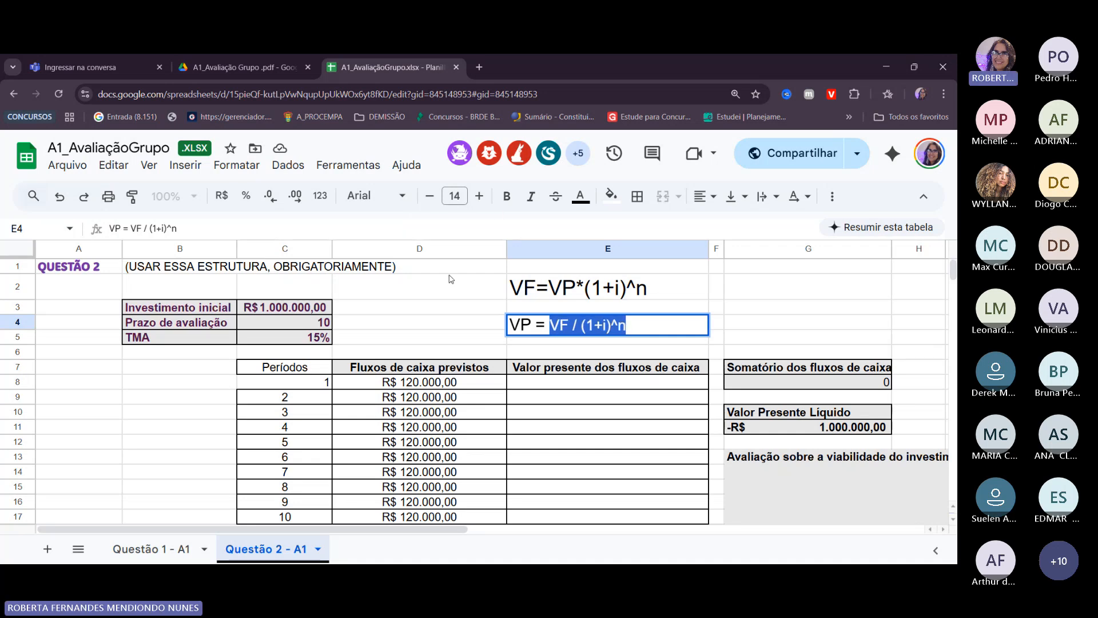
click(480, 197)
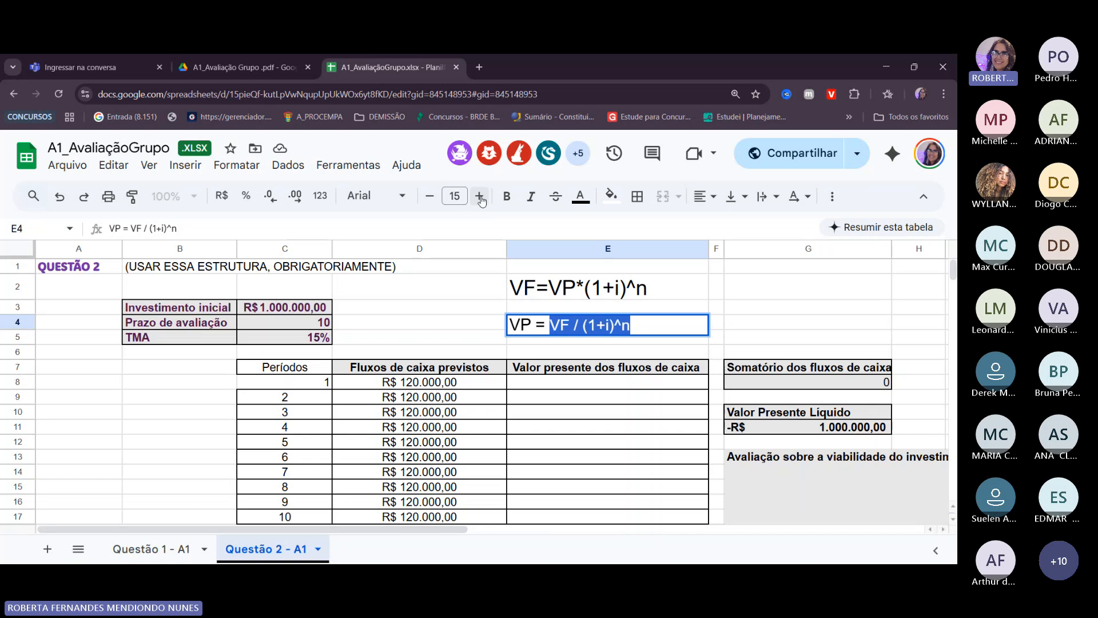
click(481, 197)
click(480, 197)
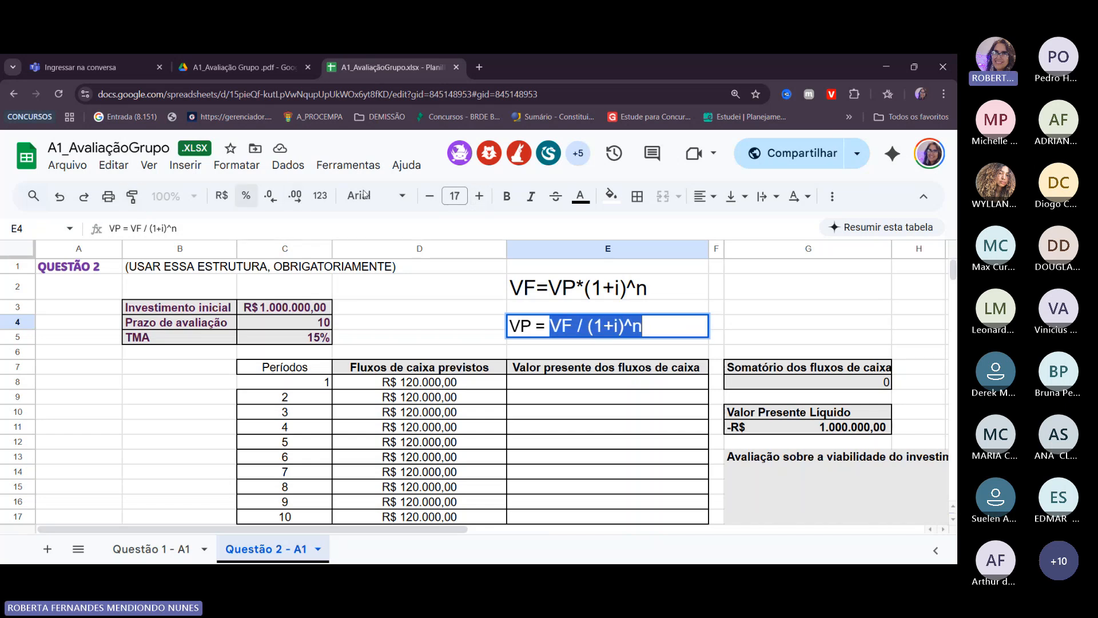
click(507, 196)
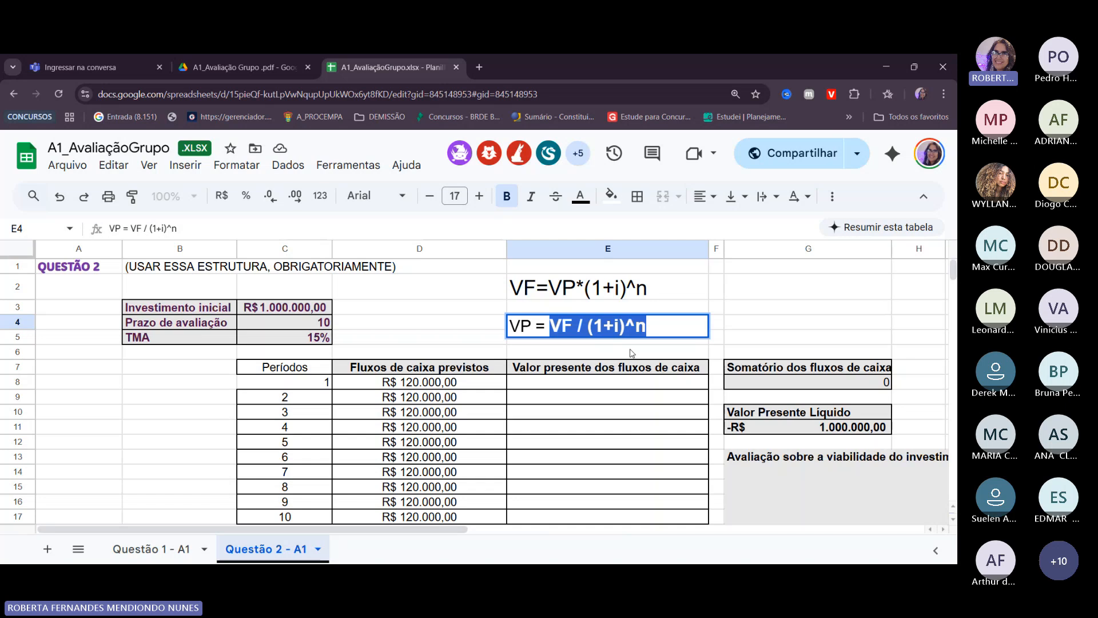
key(Return)
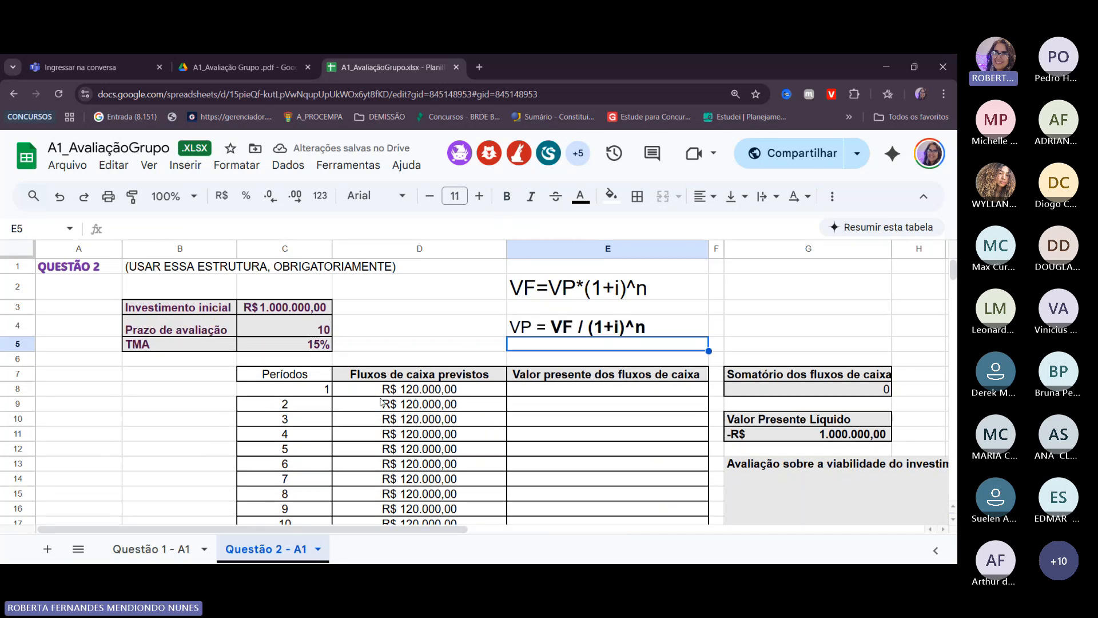
Examine each forecast cash flow from D8 down to D17, and the initial investment in C3
click(452, 393)
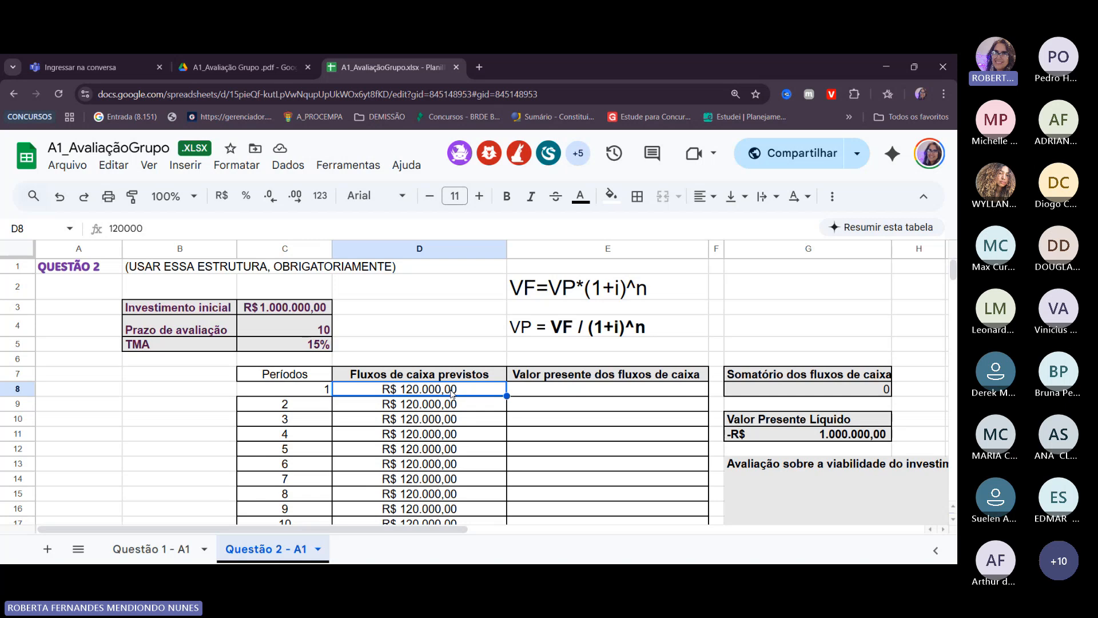
key(Down)
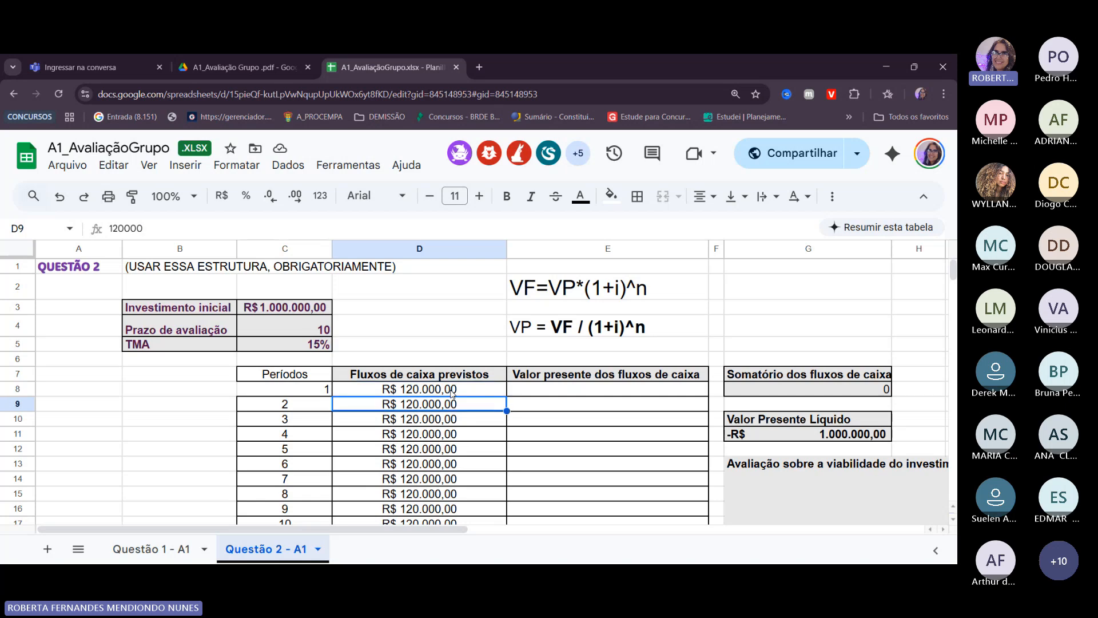
key(Down)
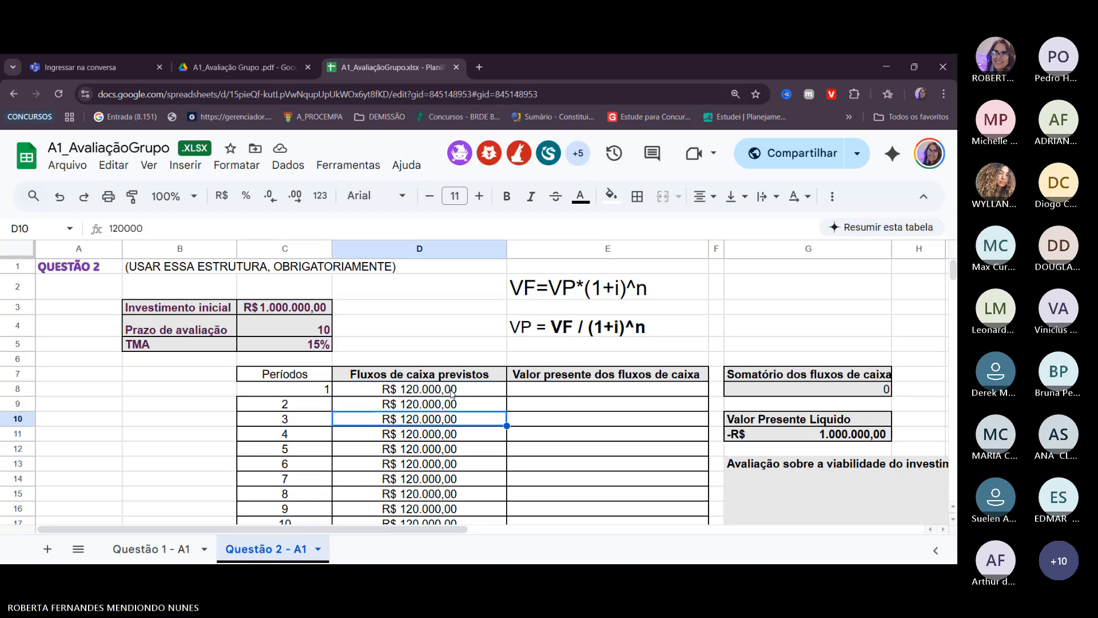
key(Down)
key(Down)
key(Down)
key(Down)
key(Down)
key(Down)
key(Down)
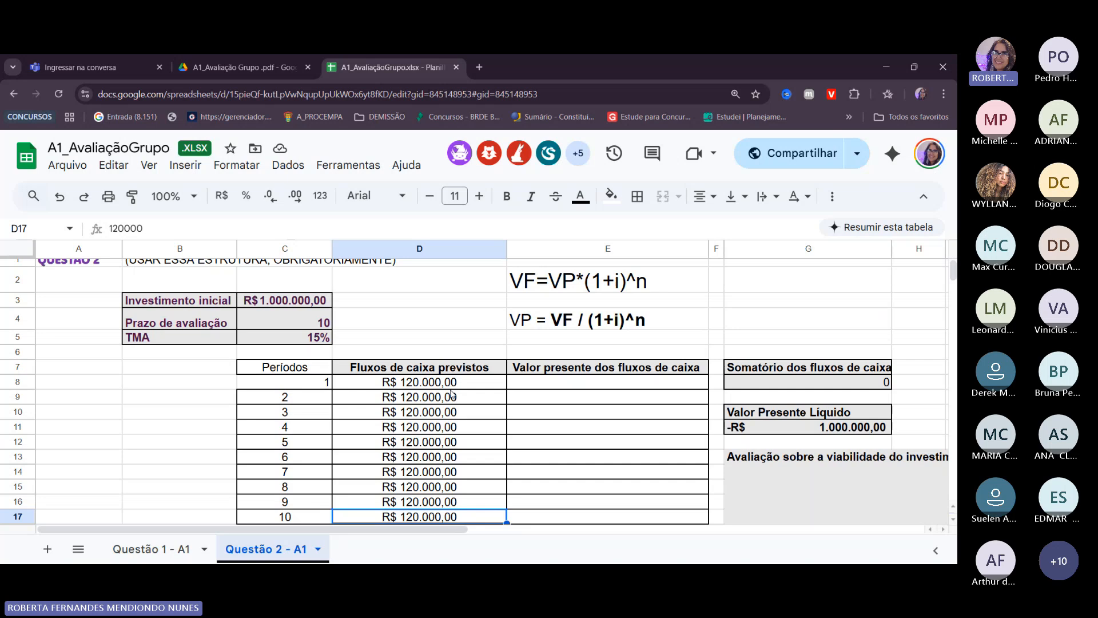
click(293, 302)
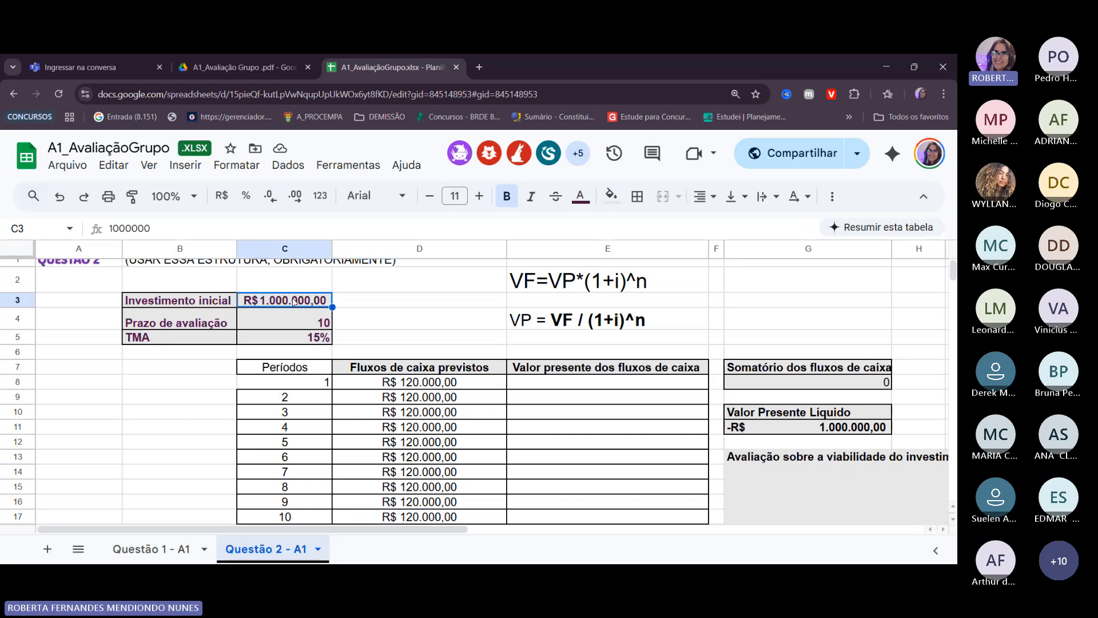
Point out the VF term within the present value formula note in E4, leaving the note unedited
double_click(552, 319)
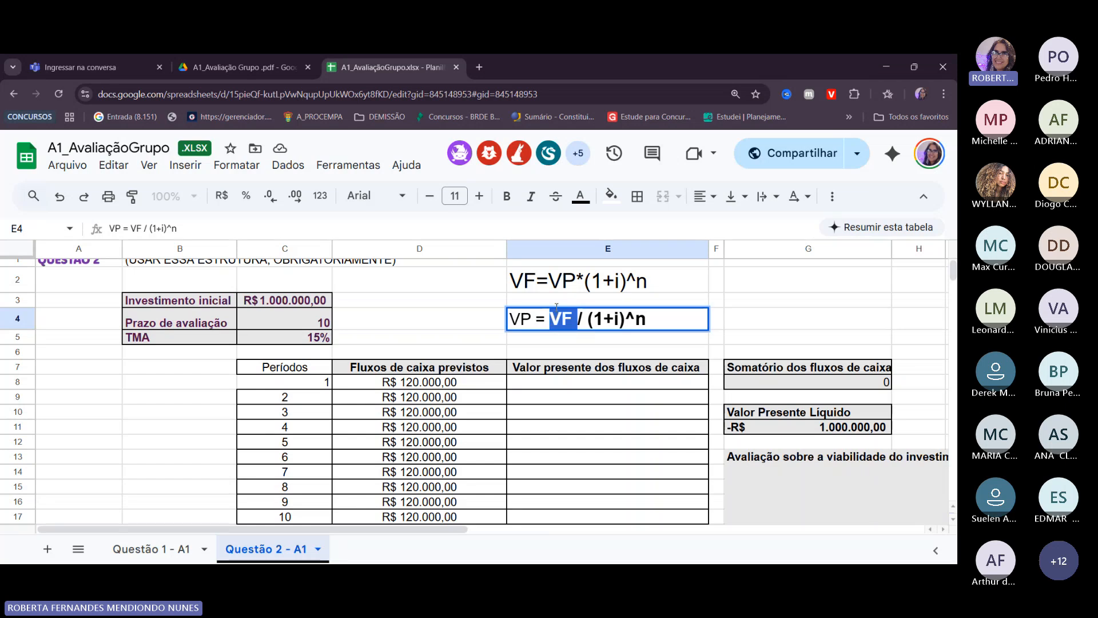
click(562, 348)
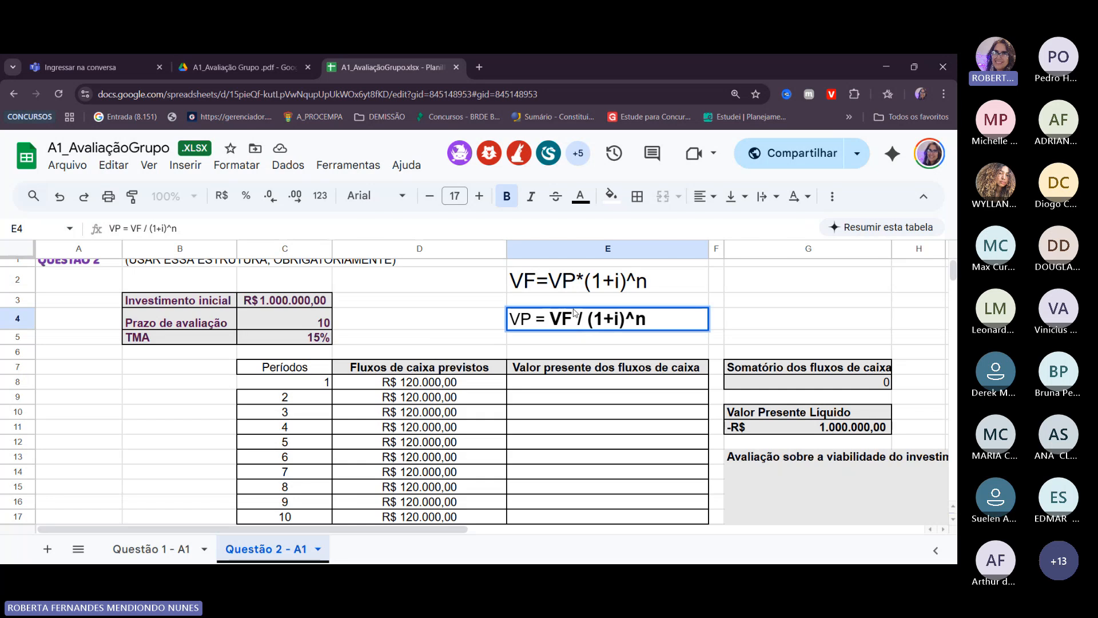
click(553, 352)
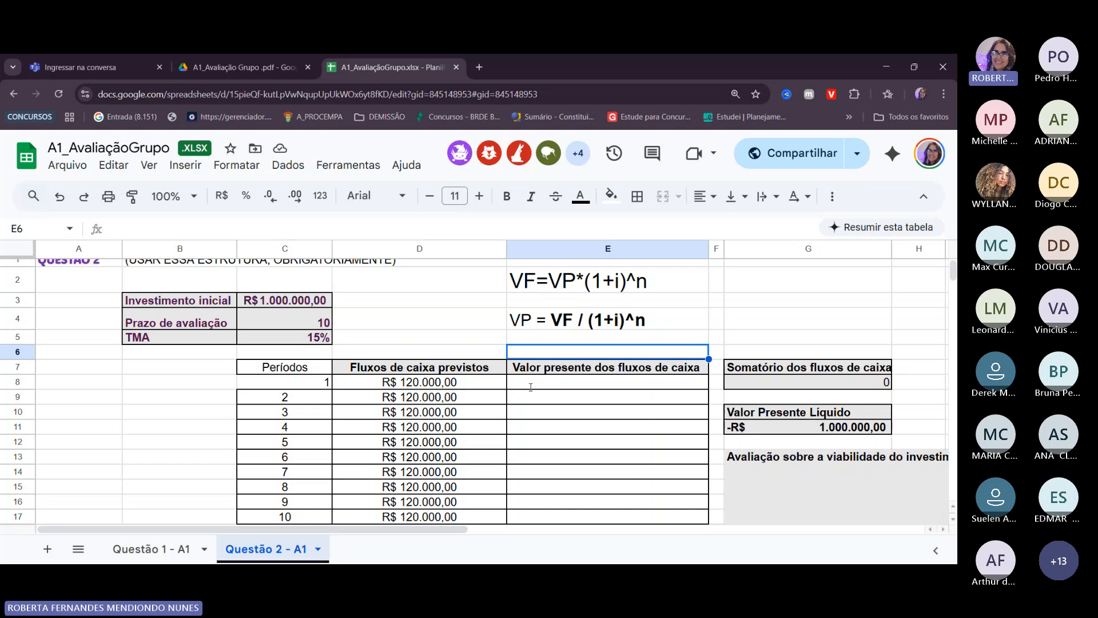
double_click(554, 383)
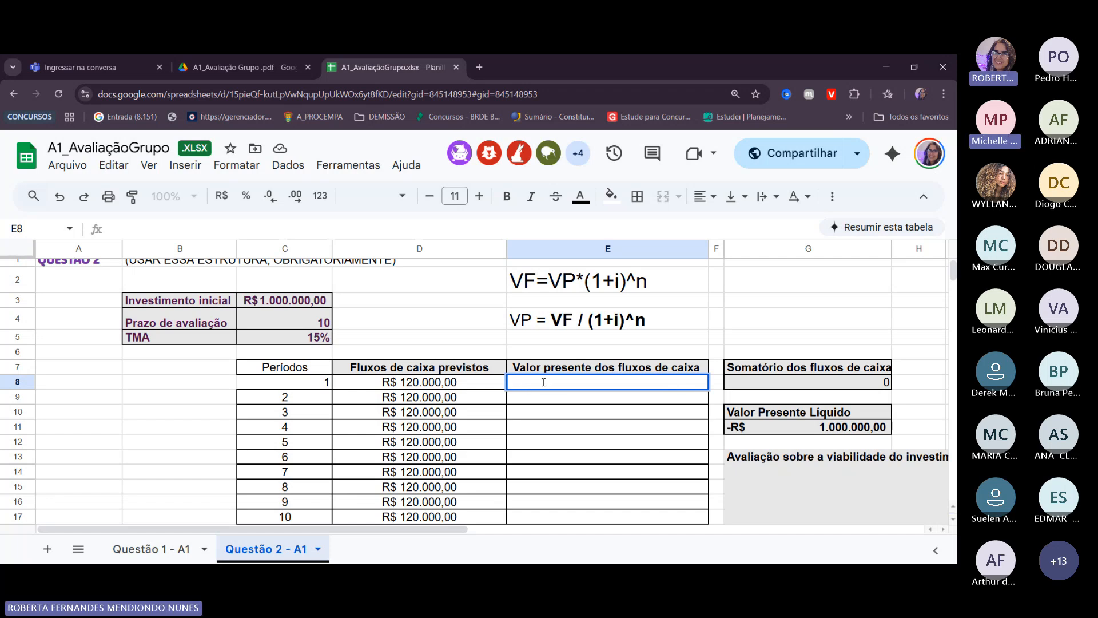
text(=)
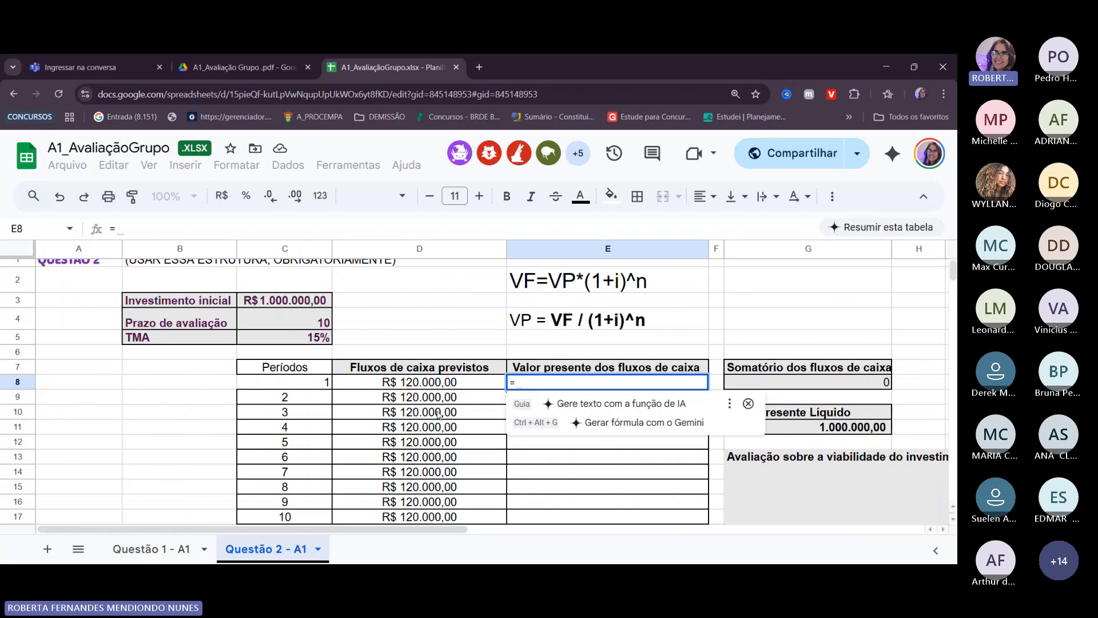
double_click(534, 382)
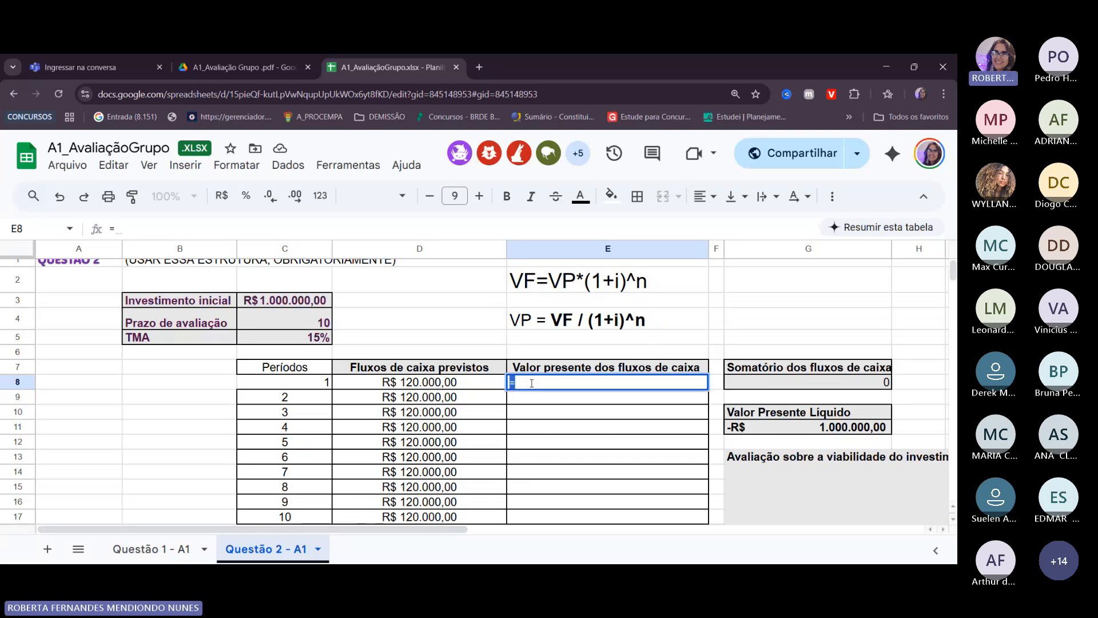
click(461, 195)
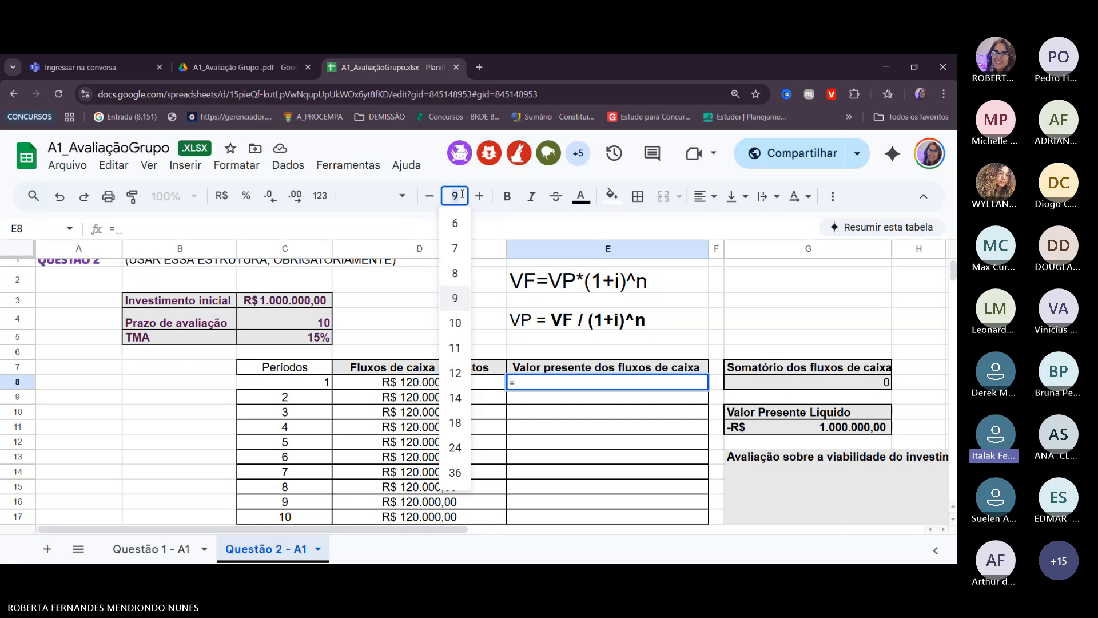
click(522, 393)
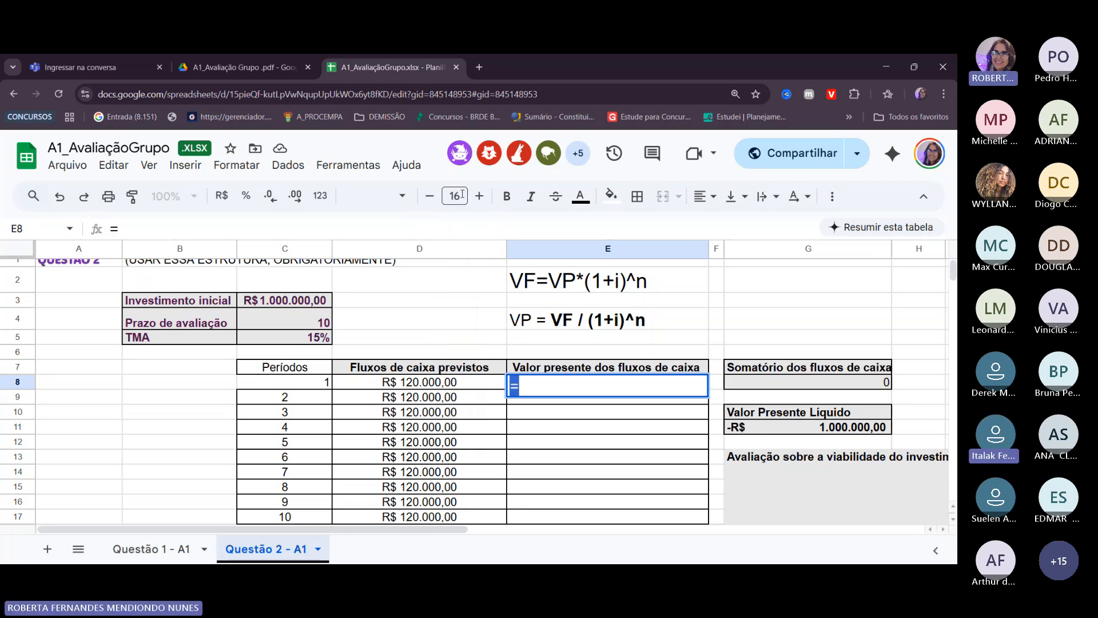
click(531, 382)
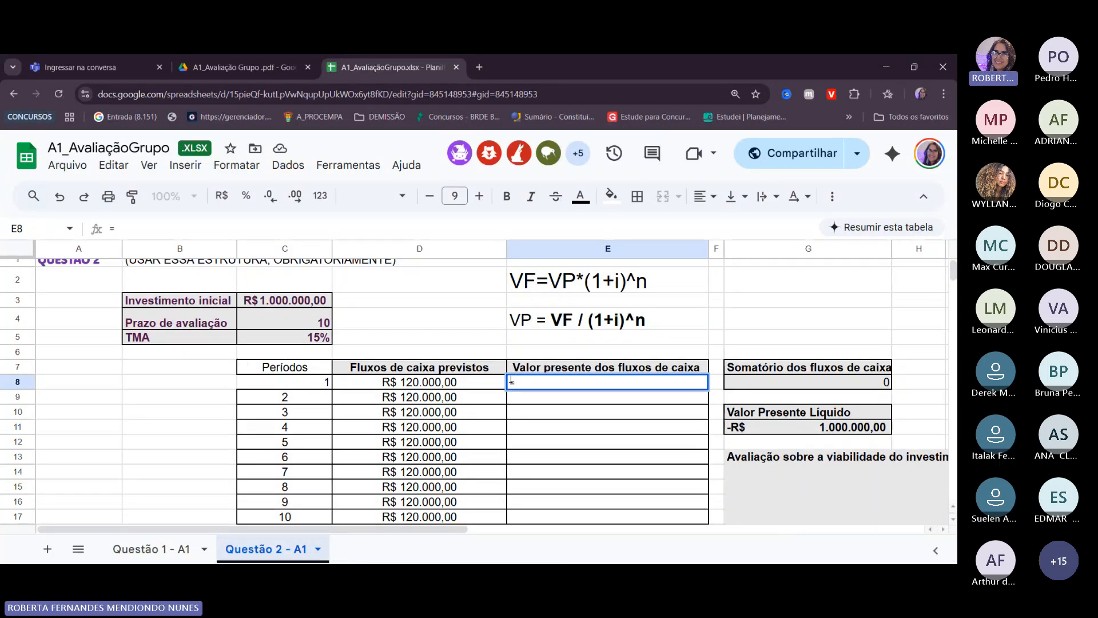
drag(512, 380, 521, 382)
click(479, 197)
click(480, 197)
click(480, 196)
click(480, 196)
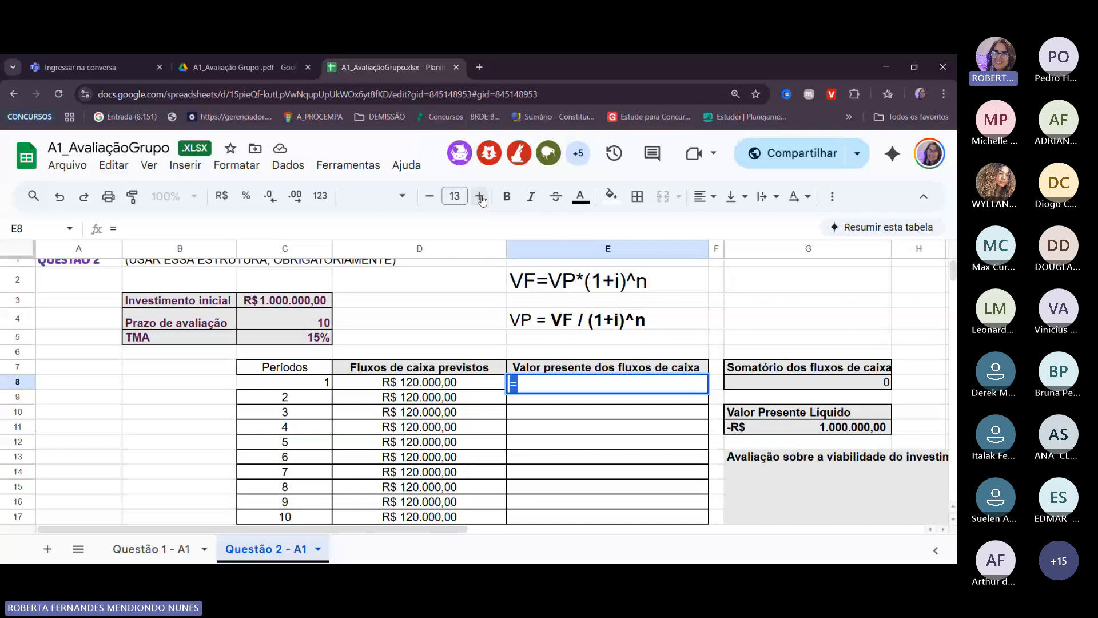
click(480, 197)
click(479, 197)
click(480, 196)
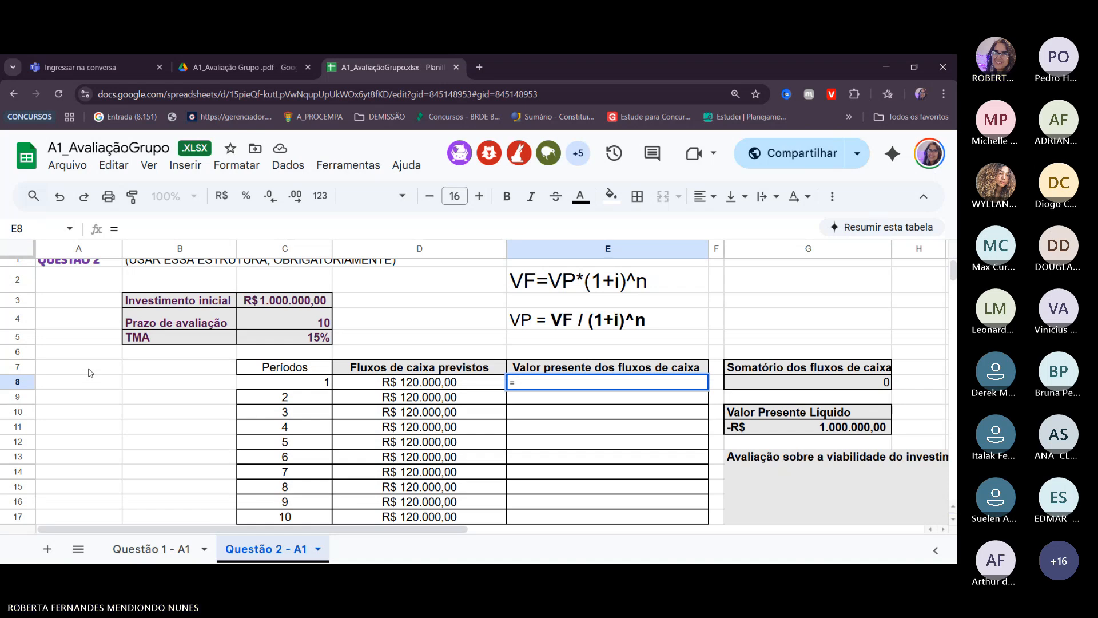
click(142, 372)
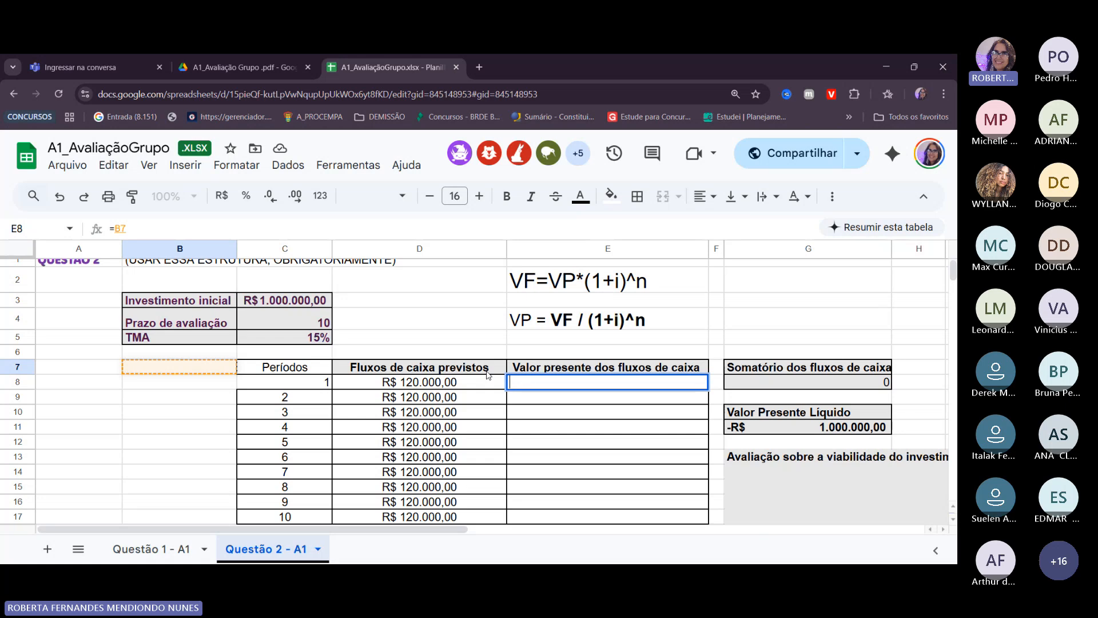
key(Escape)
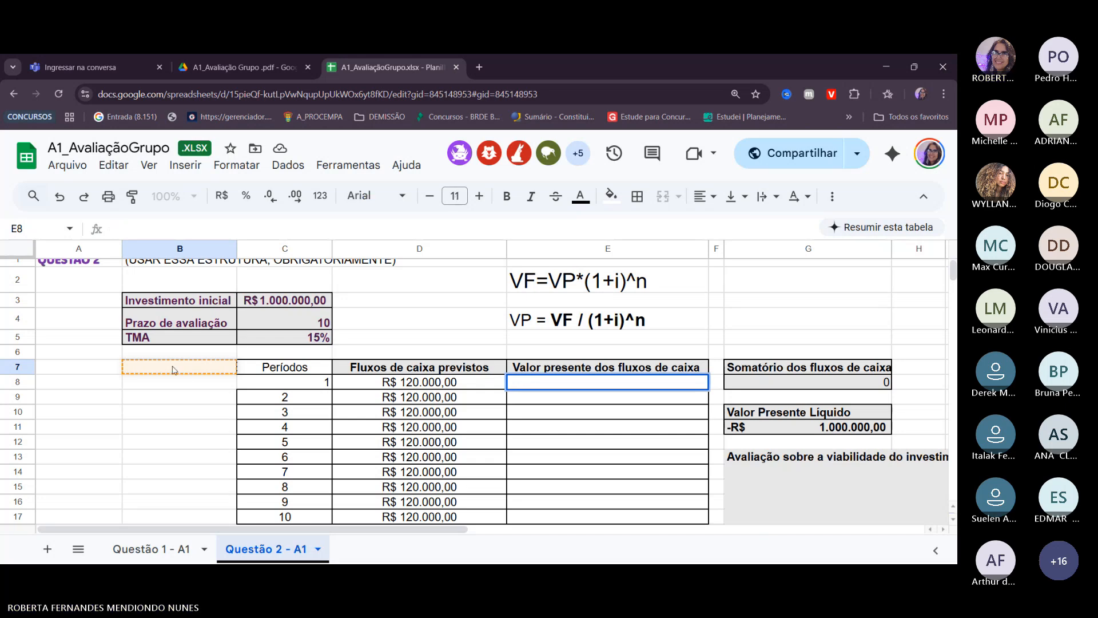
Write the note "projeto da empresa que quer caoptar empréstimo" in B9, beside the periods column
double_click(173, 368)
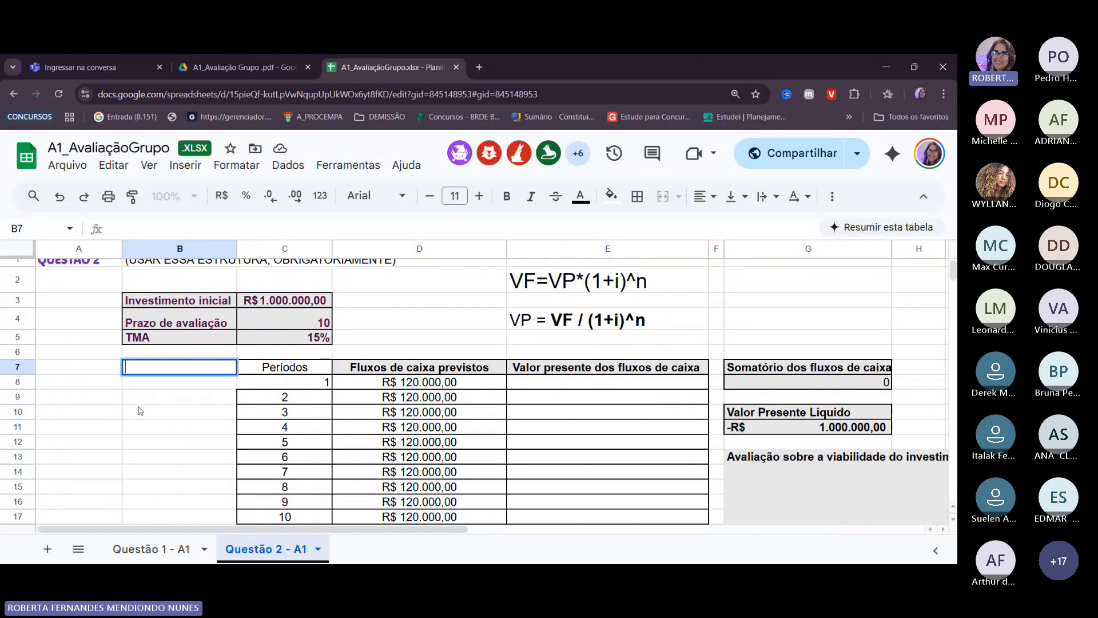
click(192, 399)
text(projeto)
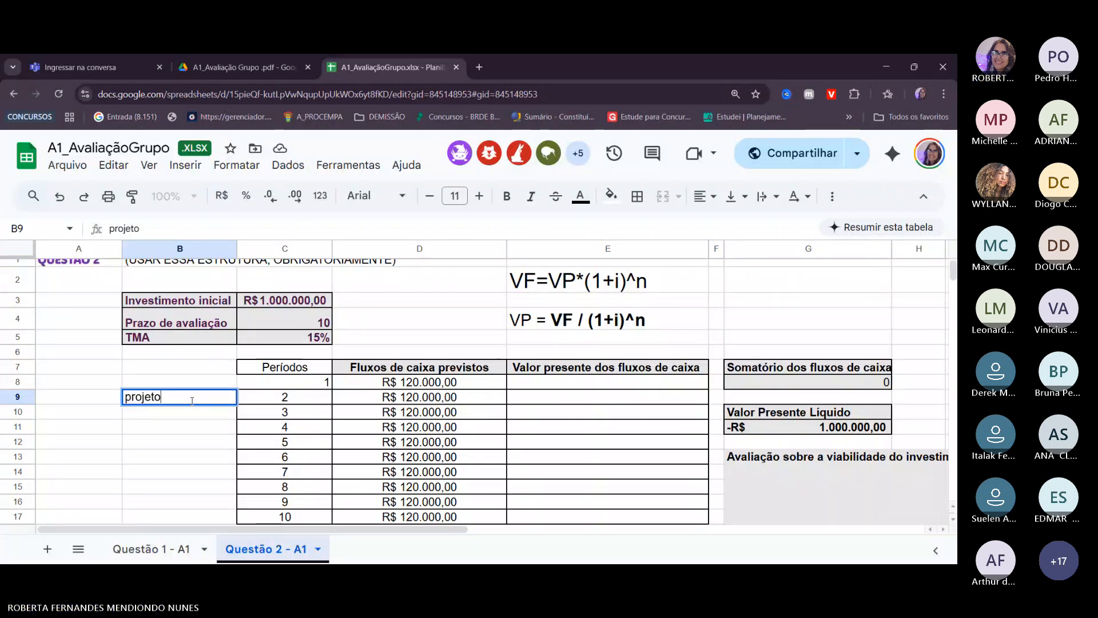
text( da empresa)
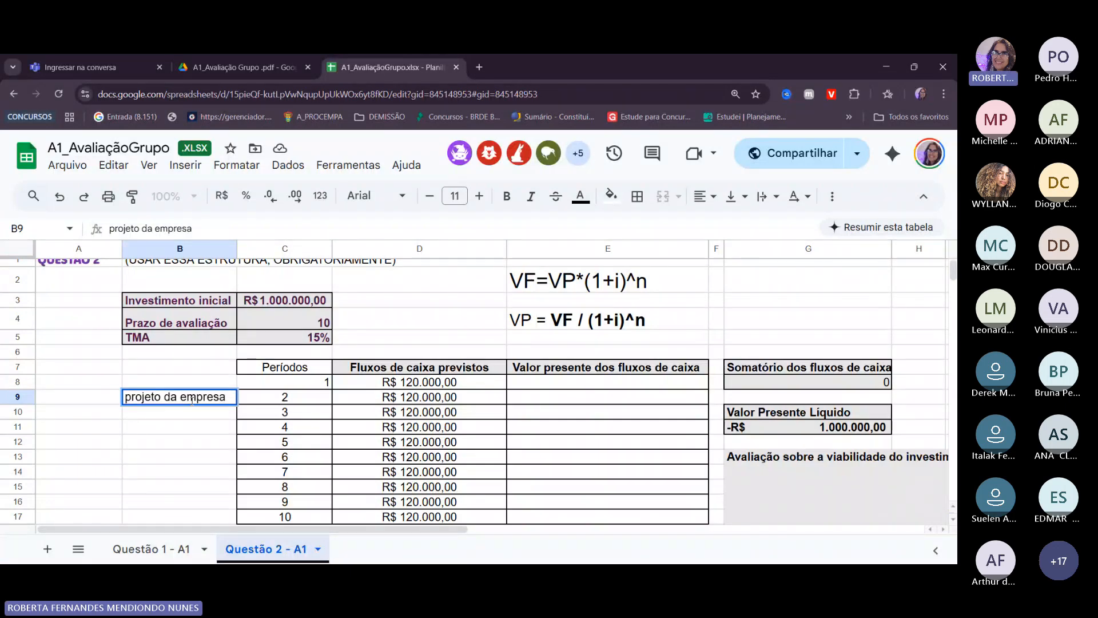
text( que quer )
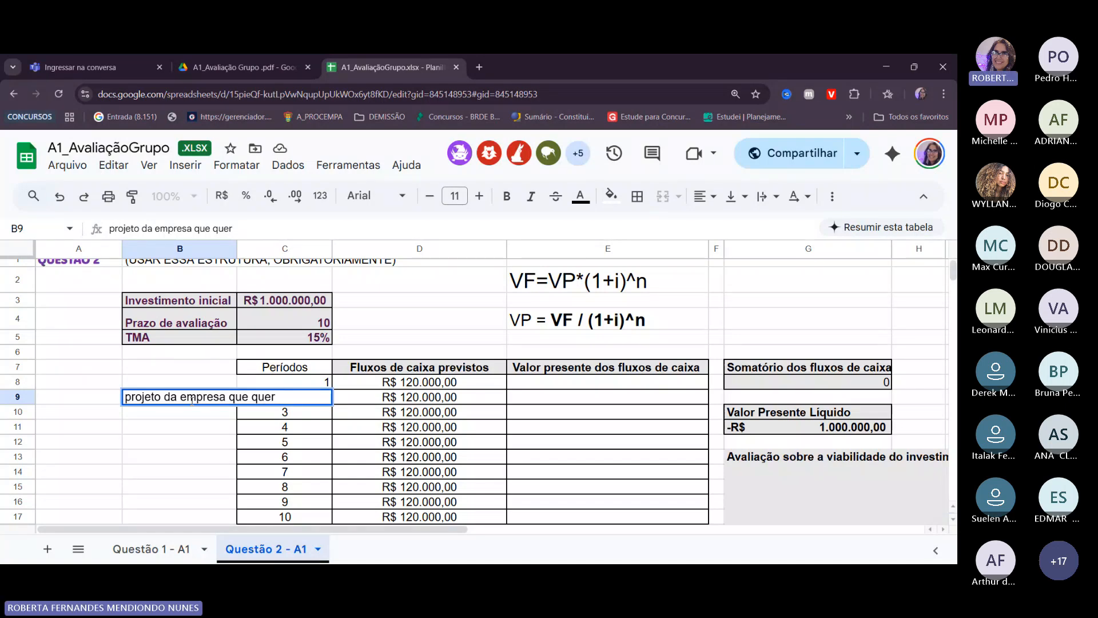
text(caoptar empréstimo)
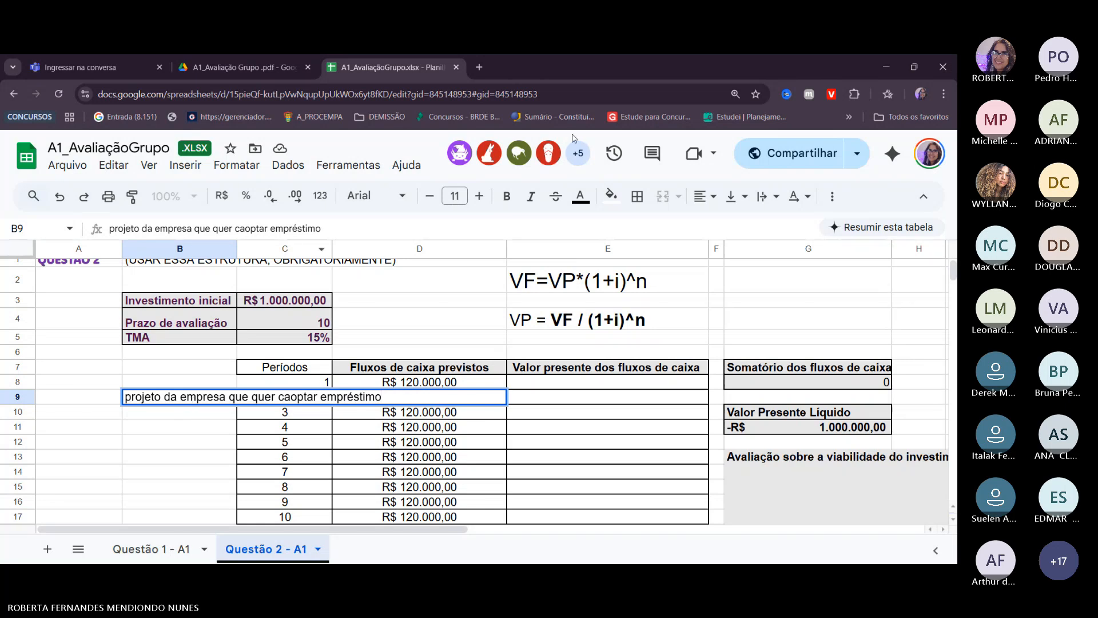
Wrap the text of the B9 note and correct the misspelled word "caoptar" to "captar"
click(777, 196)
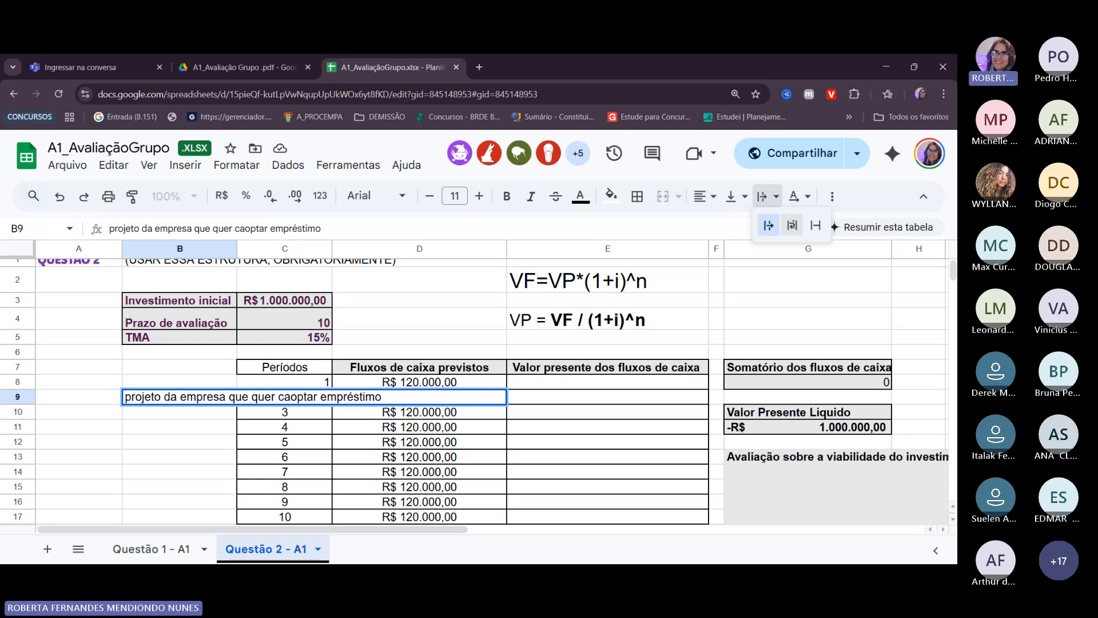
click(792, 224)
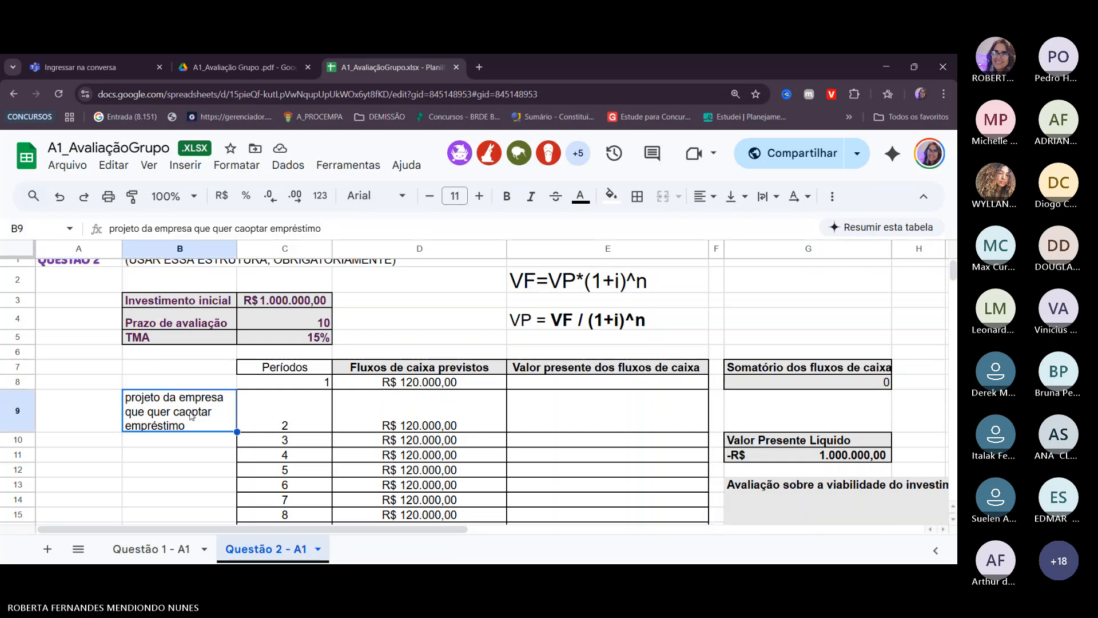
double_click(192, 414)
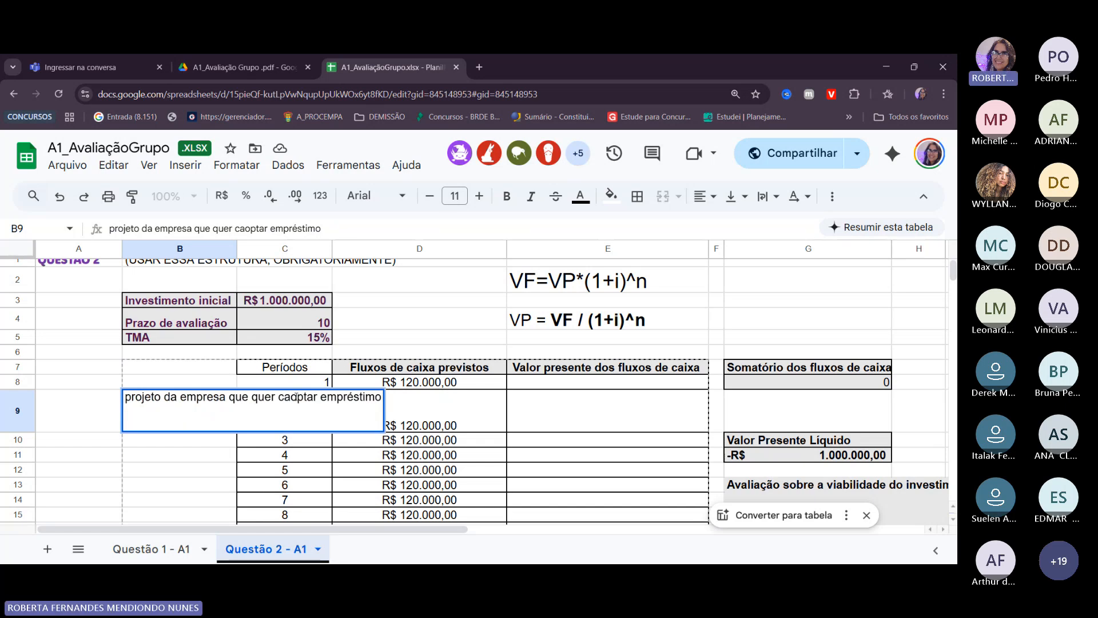
click(297, 396)
key(BackSpace)
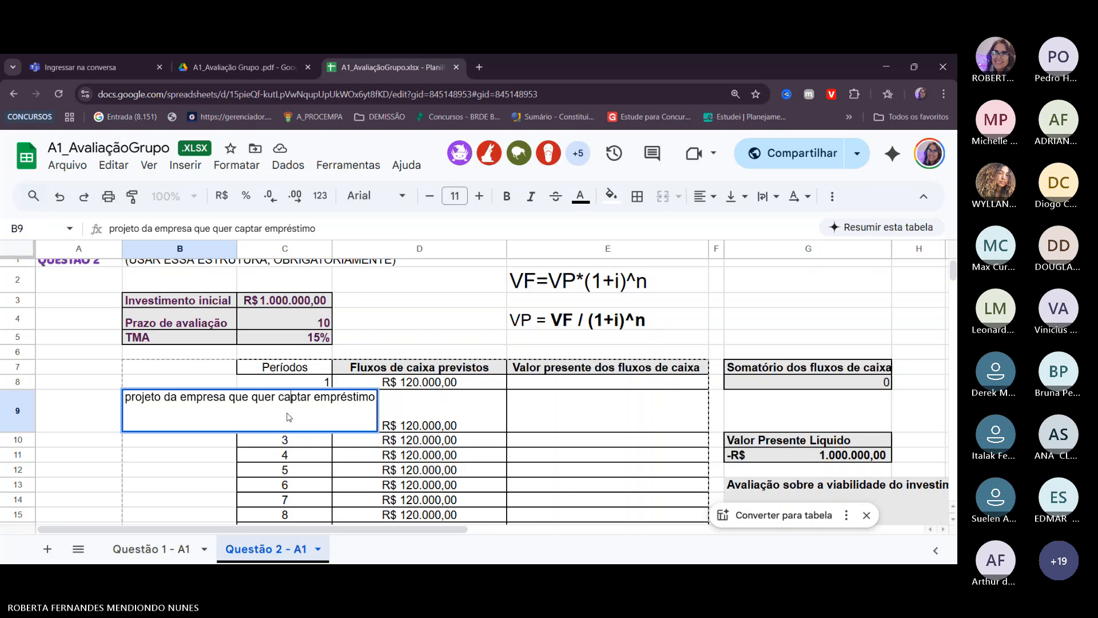
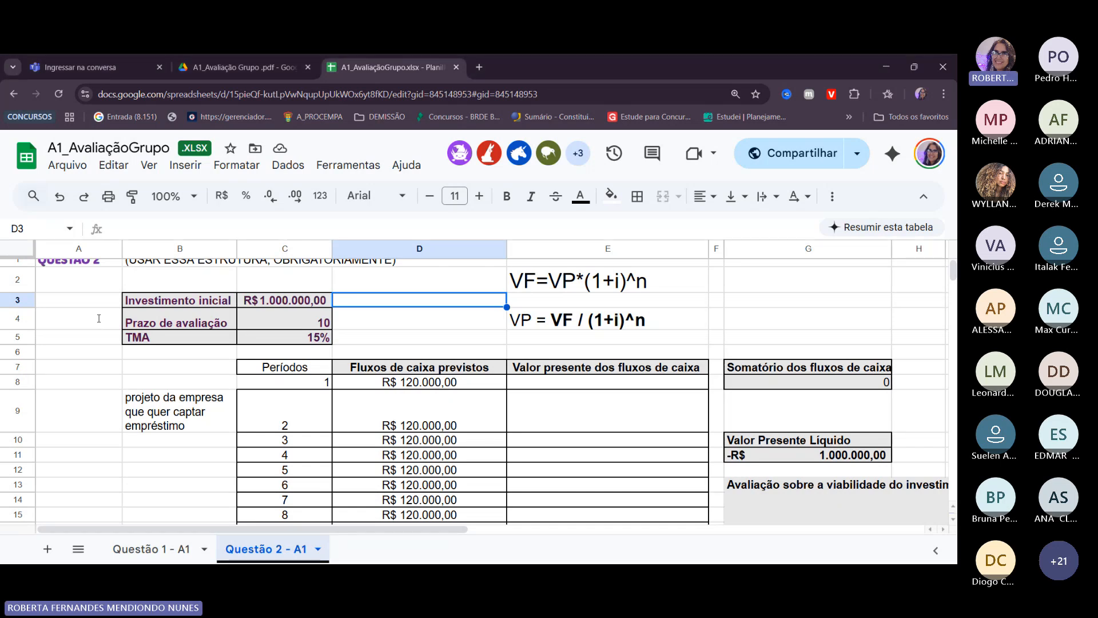
Enter the label "Bancos**" in A4, beside the Prazo de avaliação row
double_click(99, 319)
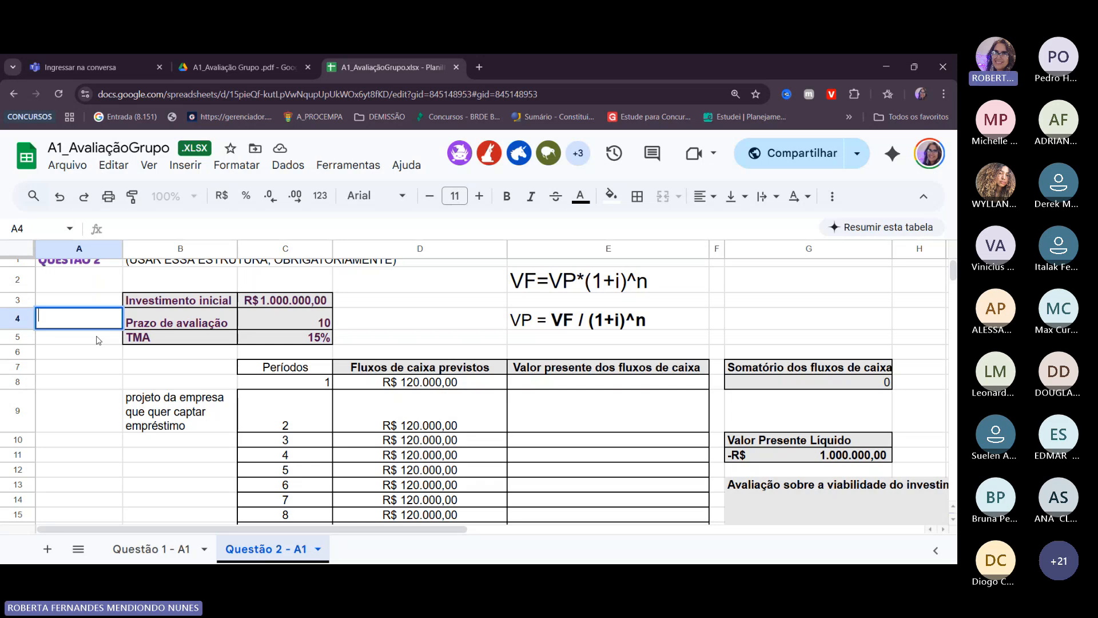
text(Bancos**)
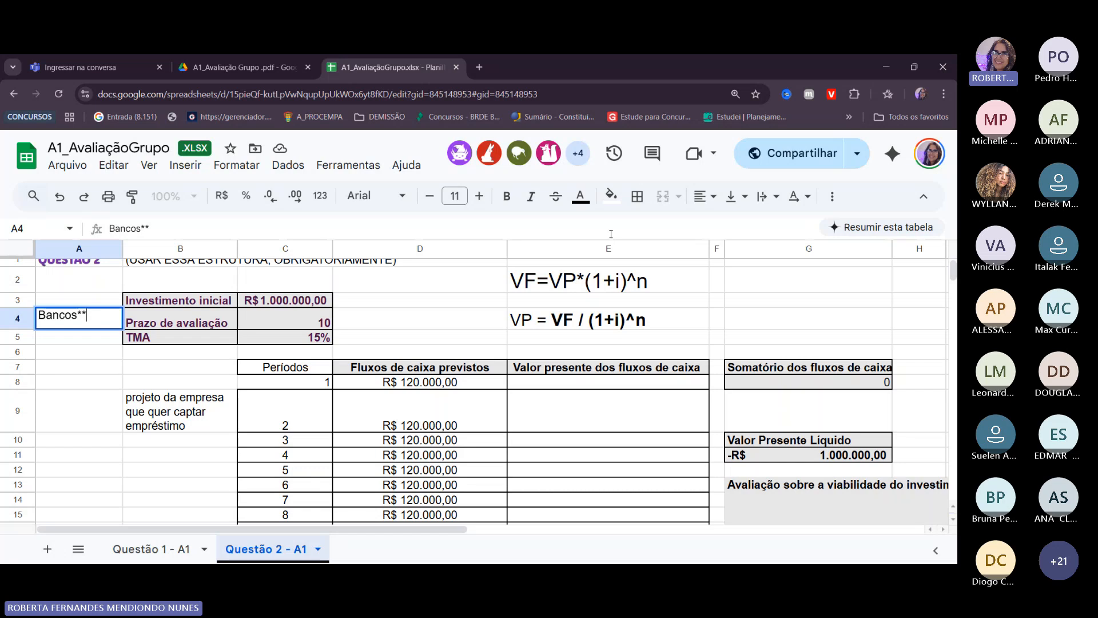
key(Return)
key(Right)
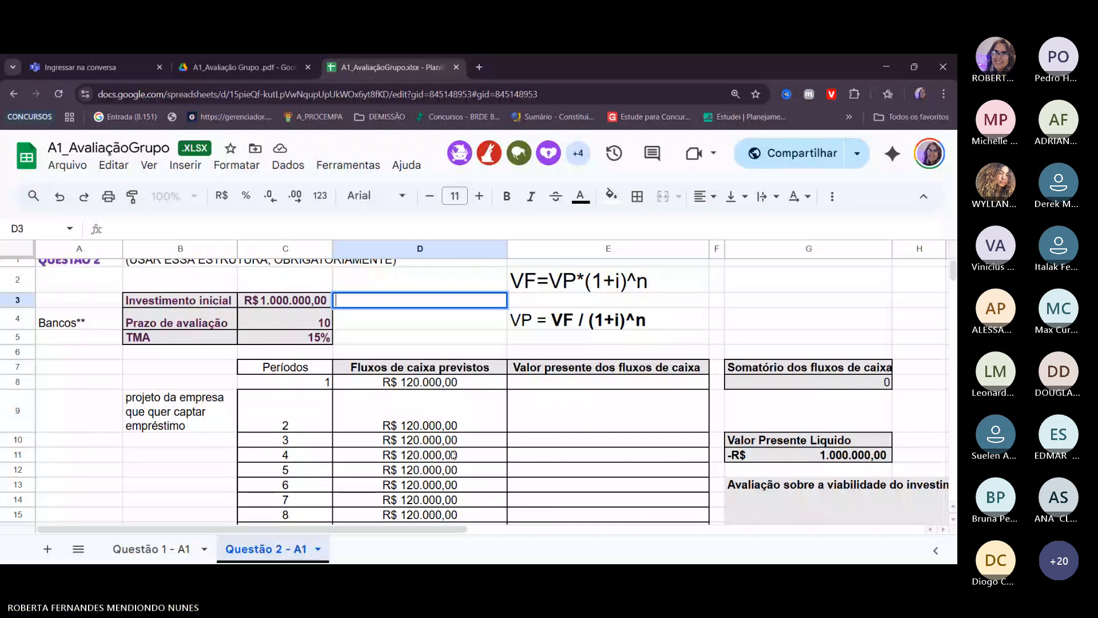
Re-enter the D7 column header as "Fluxos de caixa previstos"
key(ctrl+Down)
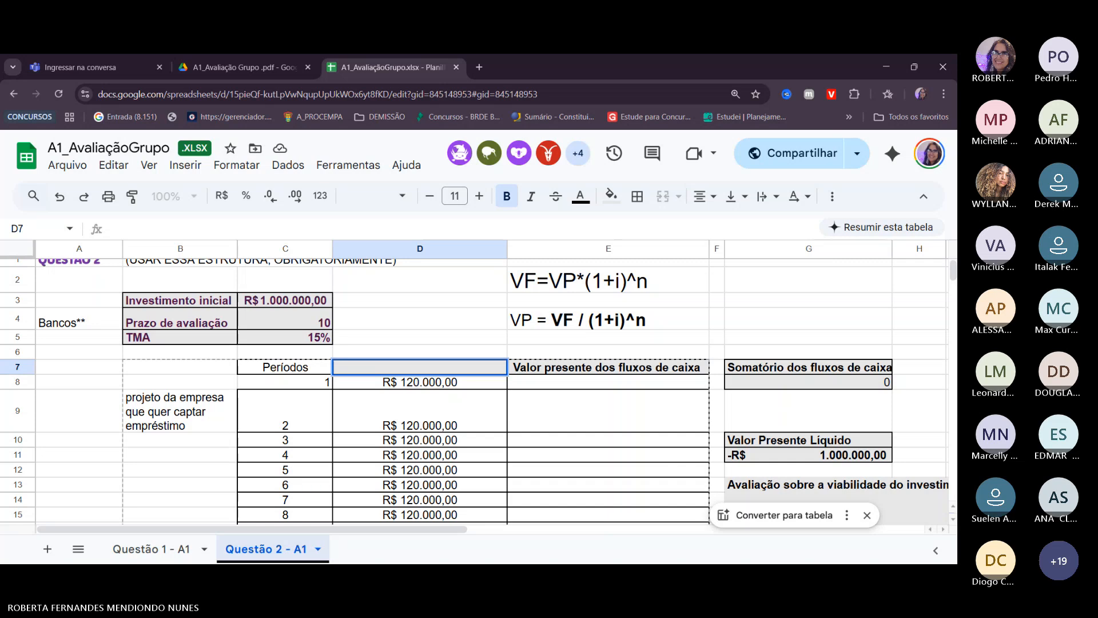
text(Fluxo de caixa previstos)
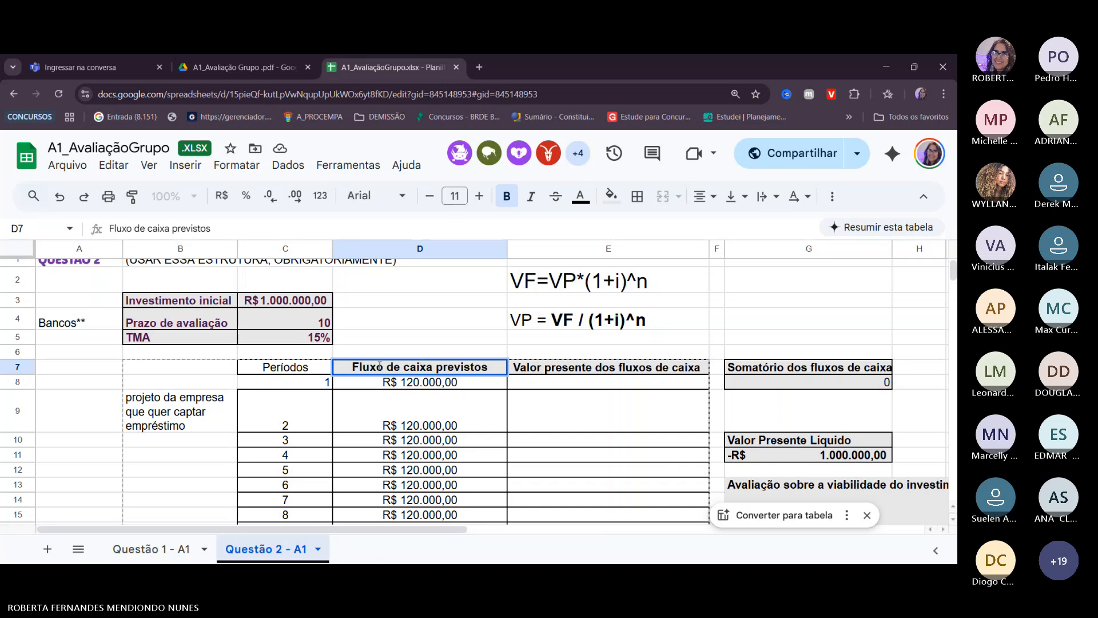
click(383, 366)
text(s)
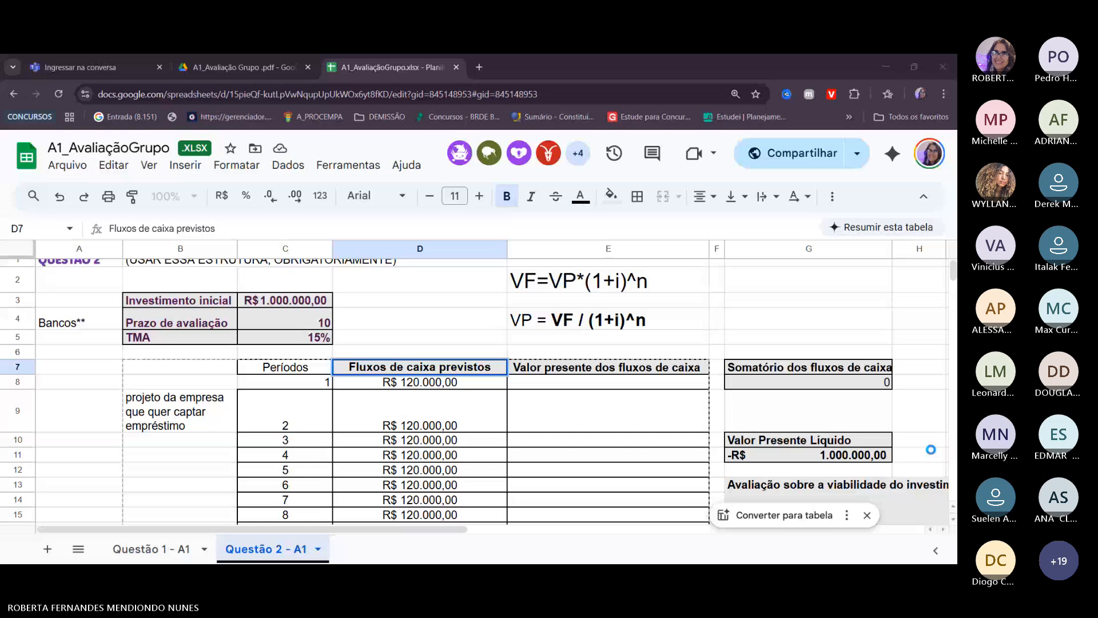
Start the present value formula in E8 with a reference to the first forecast cash flow, =D8
click(646, 382)
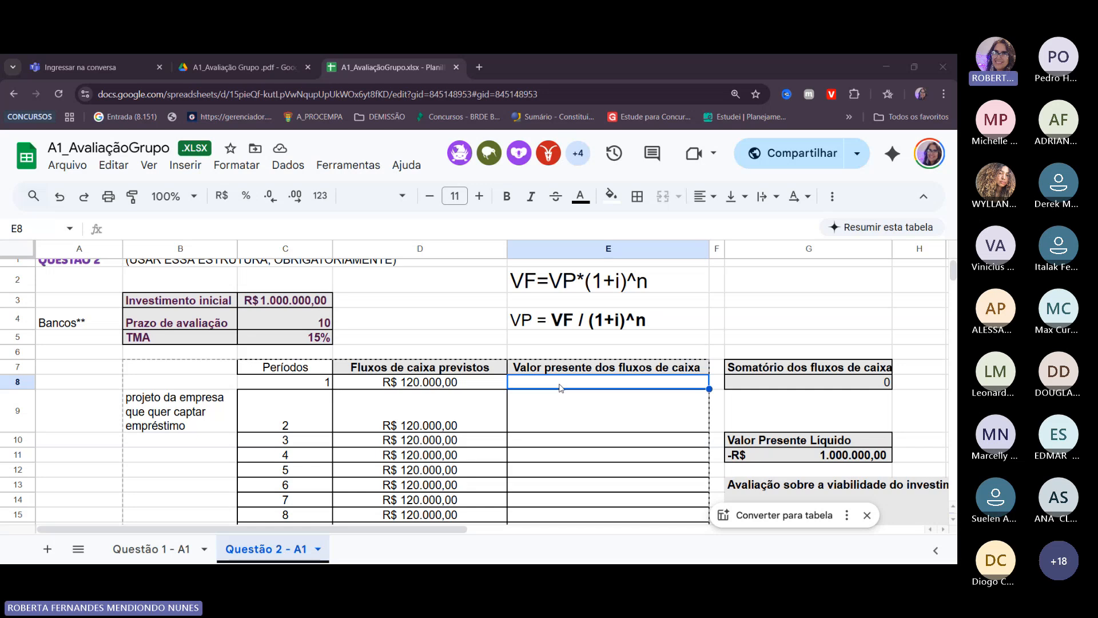
text(=)
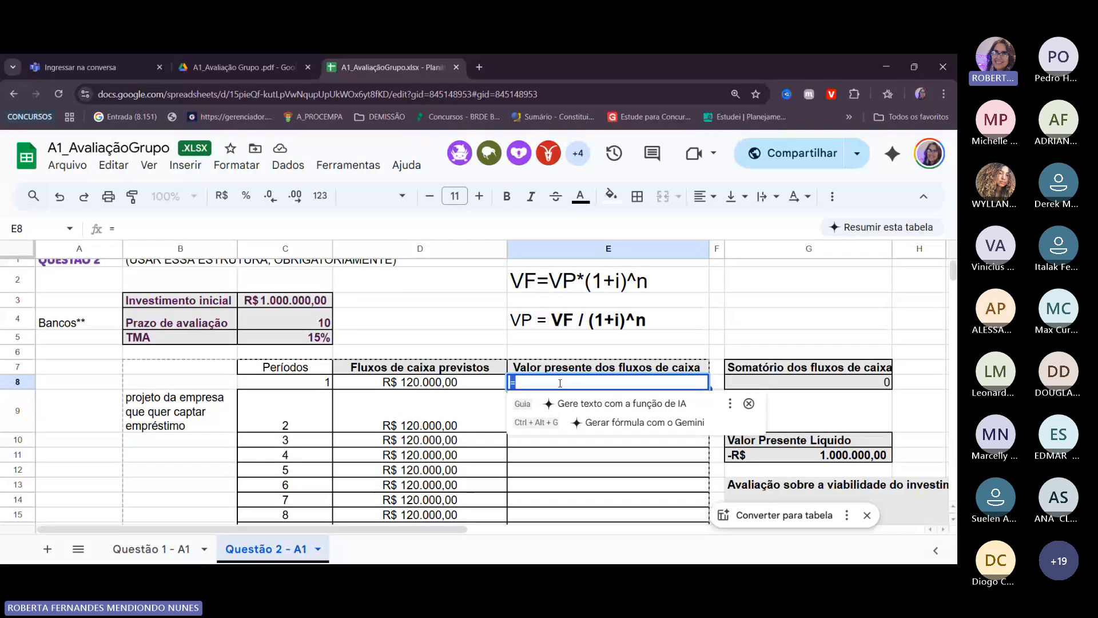
click(560, 383)
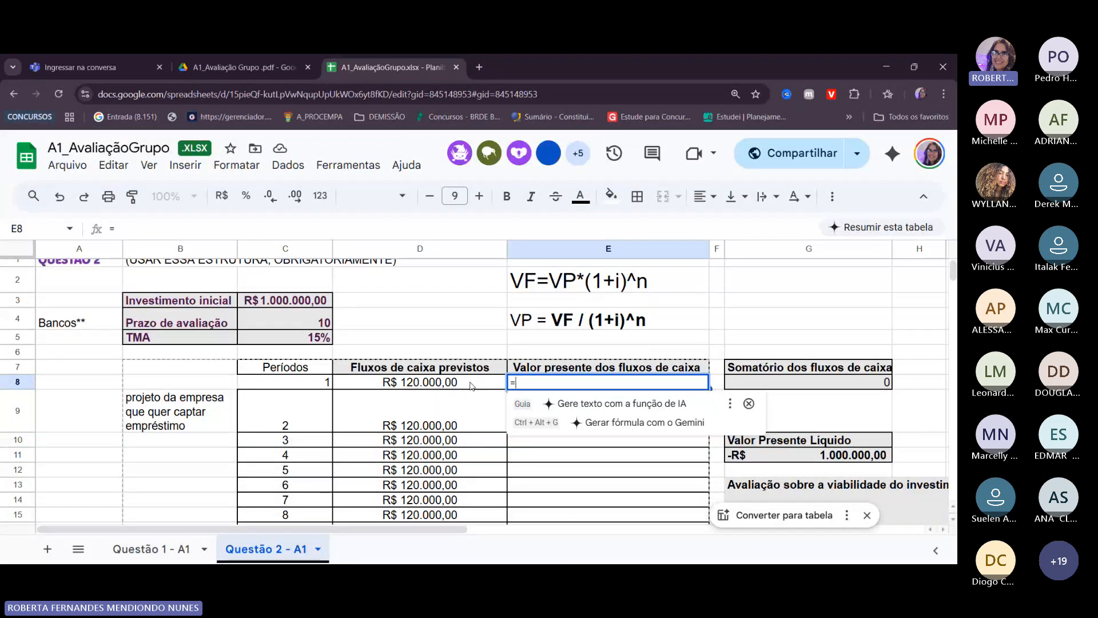
click(470, 386)
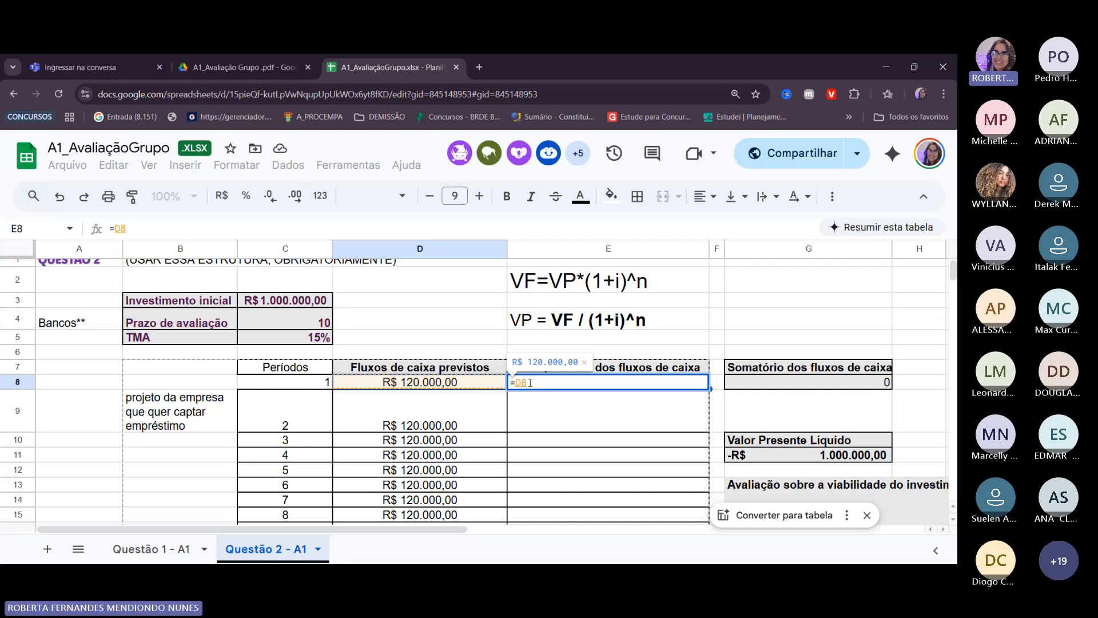
Try to set the whole =D8 formula text in E8 to font size 16
drag(530, 383, 509, 382)
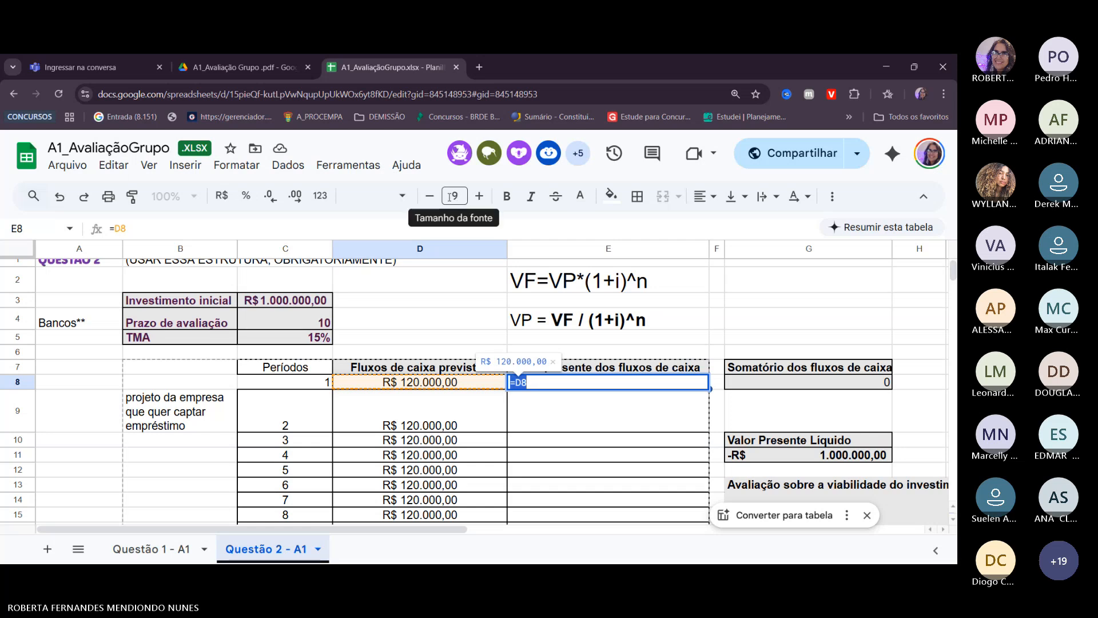
click(452, 196)
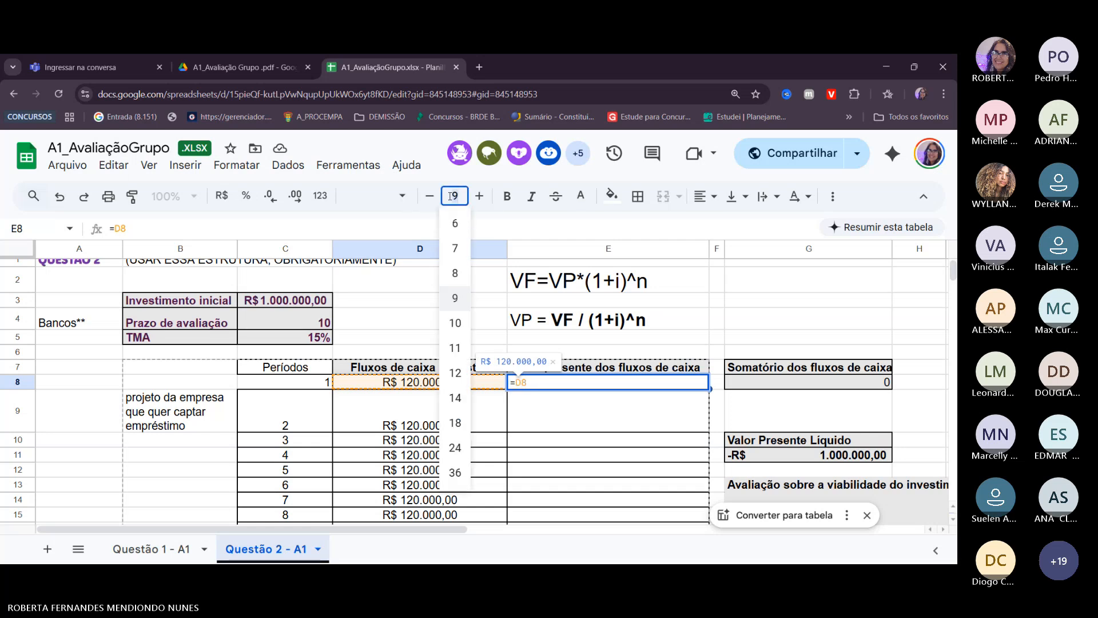
text(16)
key(Return)
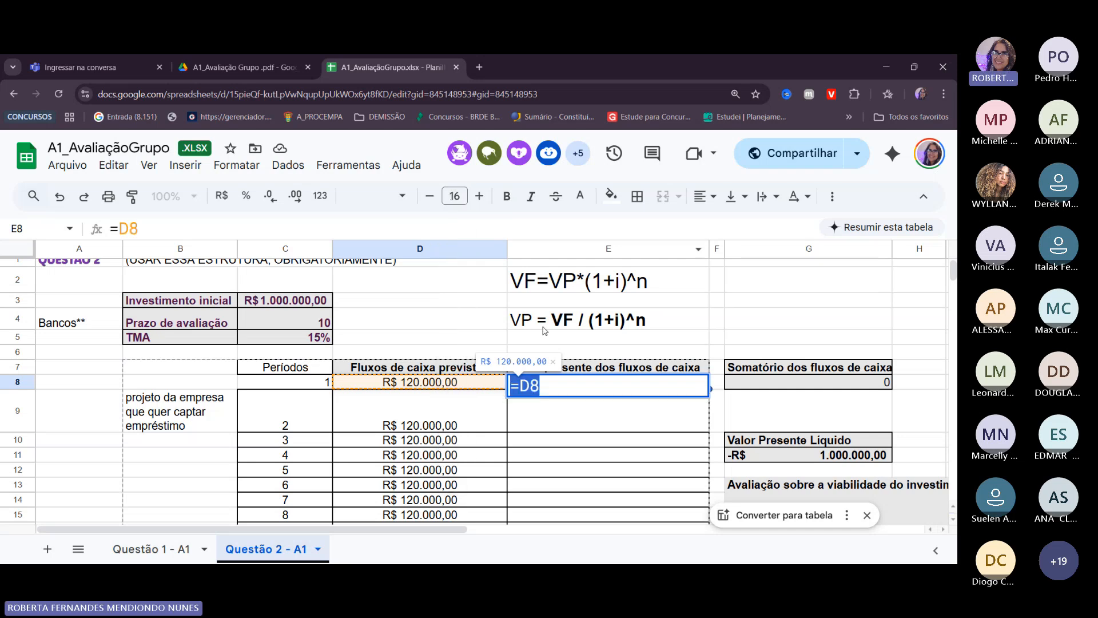
click(545, 390)
drag(541, 383, 512, 383)
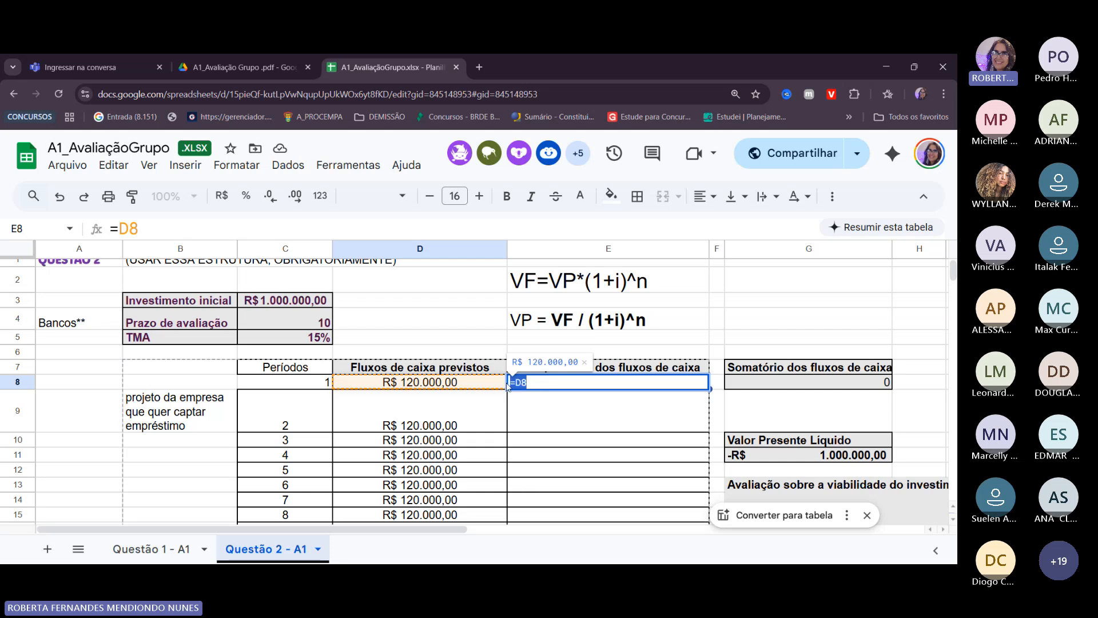
Try to enlarge only the D8 reference within the E8 formula, raising its font size step by step to 16
double_click(543, 382)
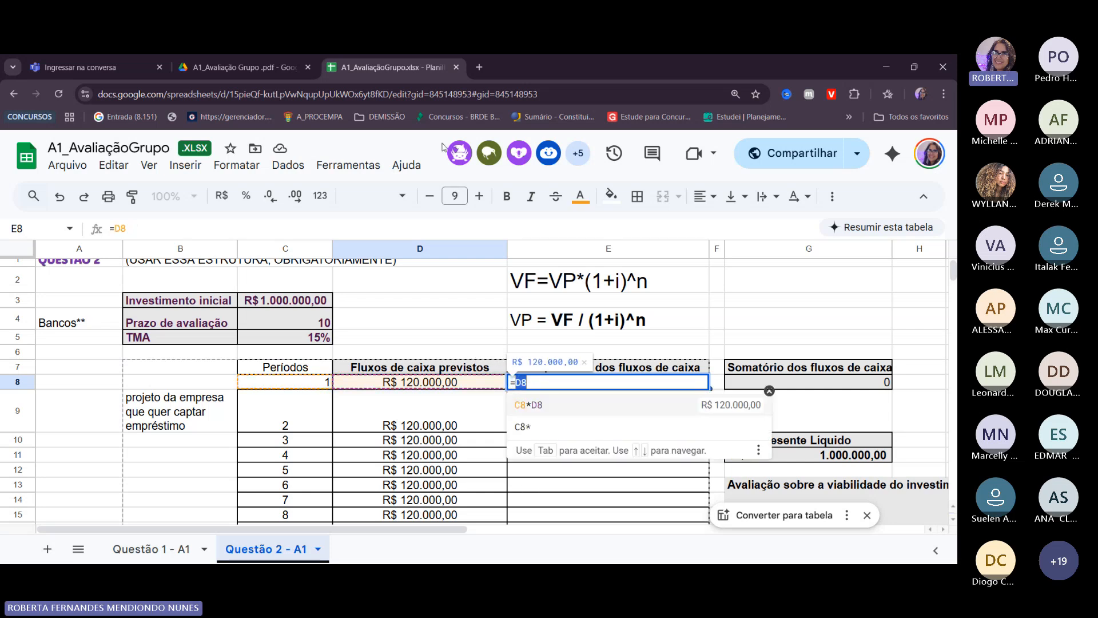
click(478, 198)
click(478, 197)
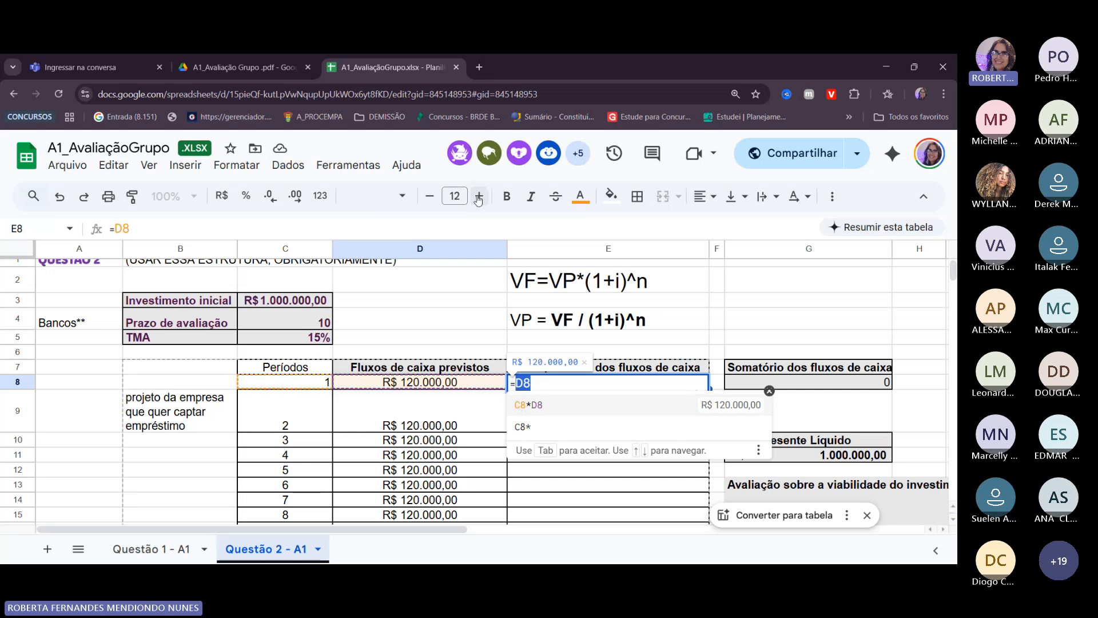
click(478, 197)
click(478, 197)
click(478, 198)
click(479, 197)
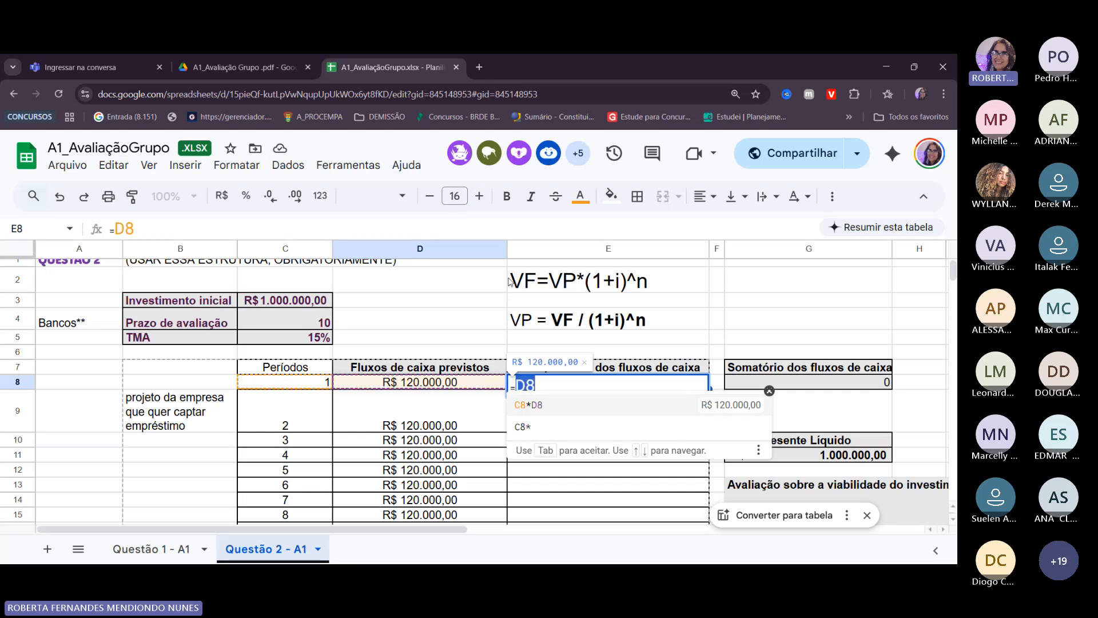
click(545, 379)
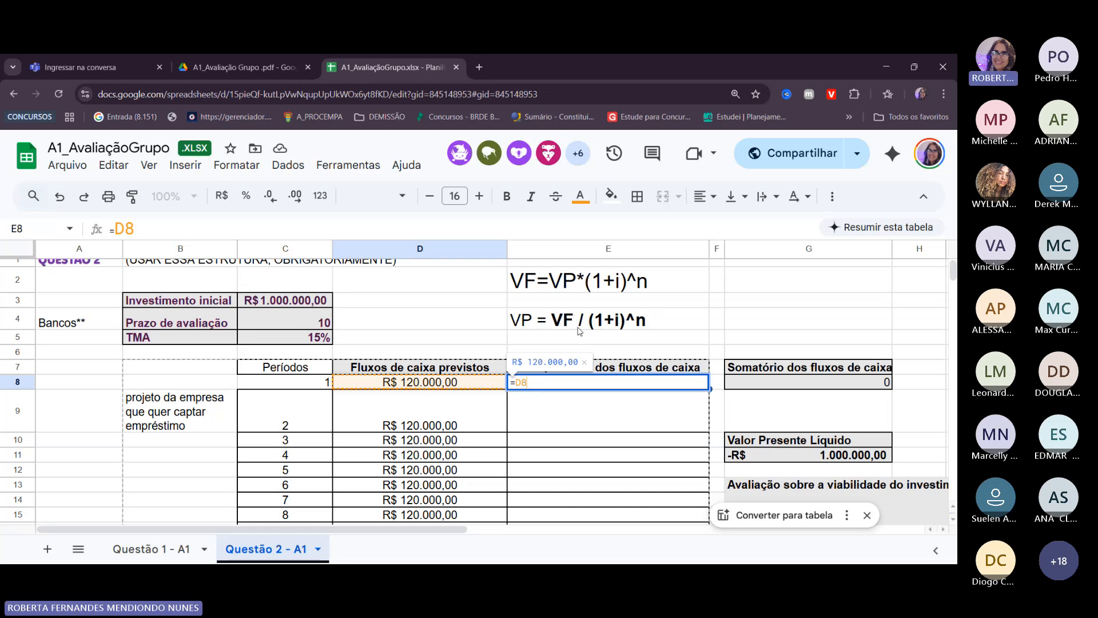
Complete the present value formula in E8 as =D8/(1+$C$5)^C8, keeping the TMA reference absolute
text(/)
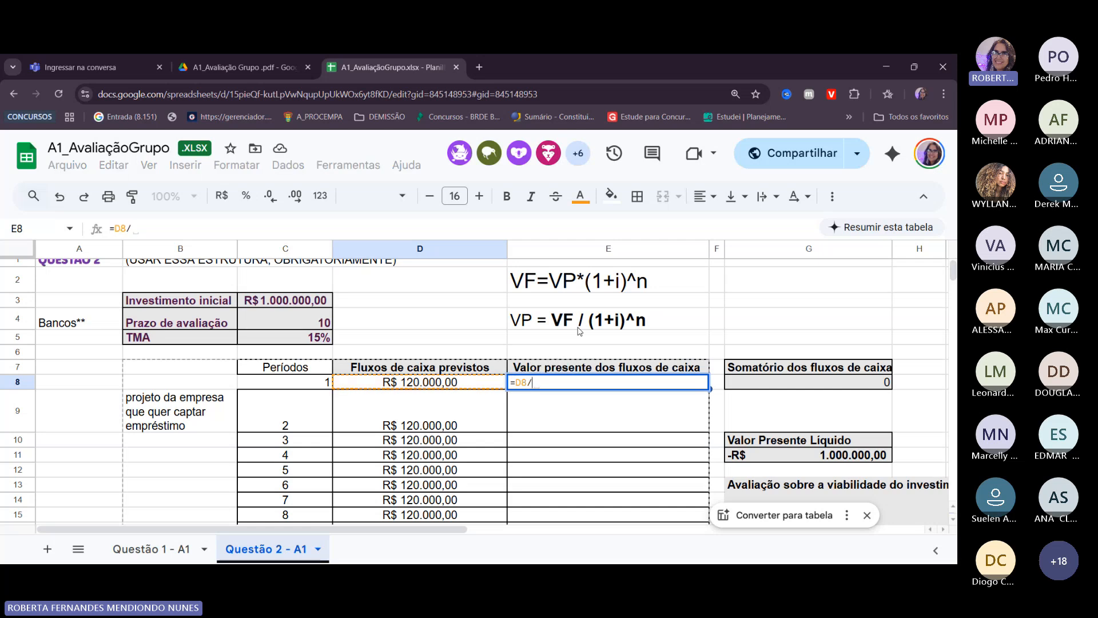
text((1)
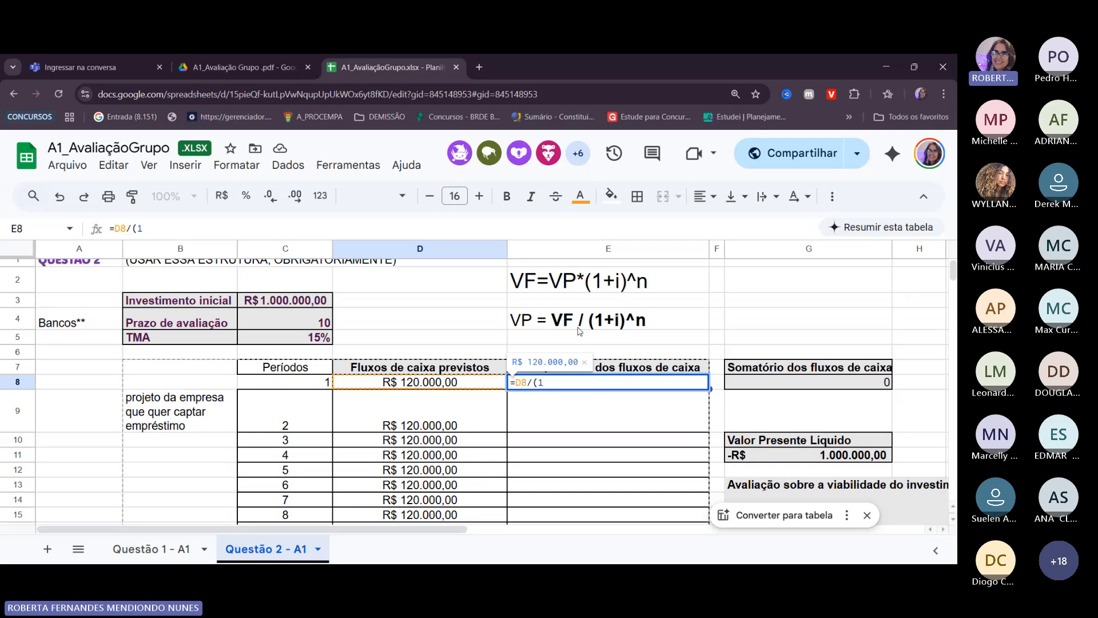
text(+)
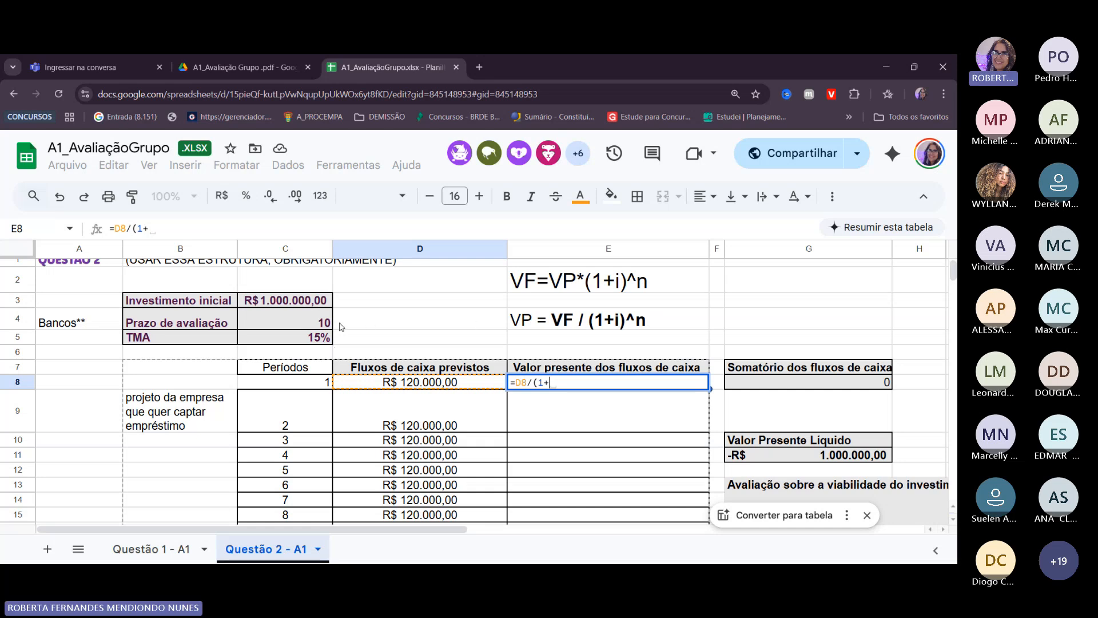
click(316, 342)
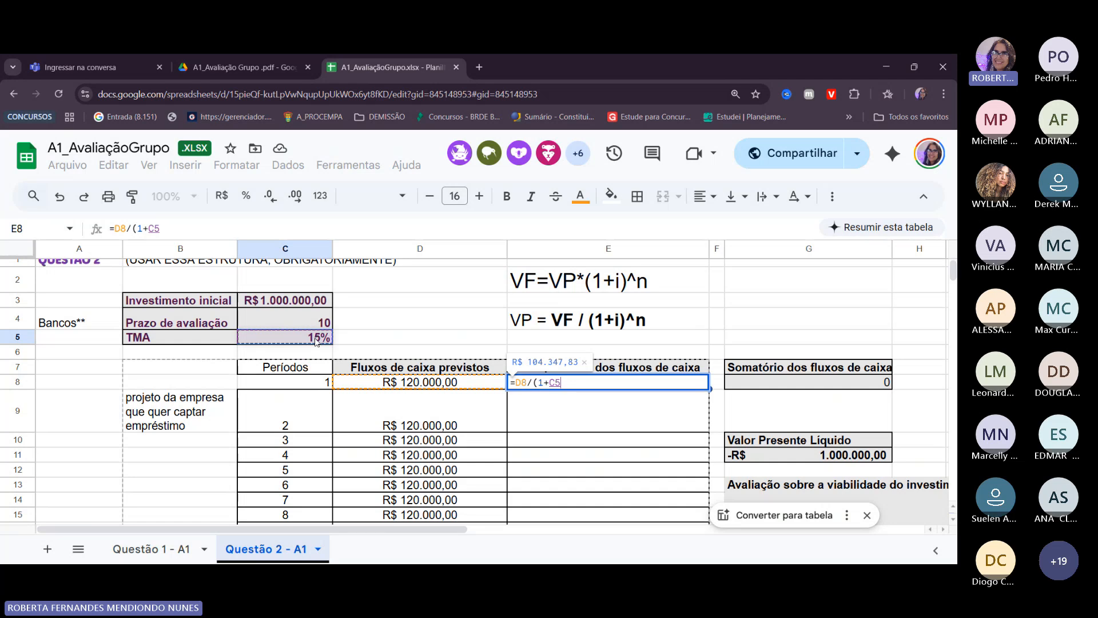
key(F4)
text())
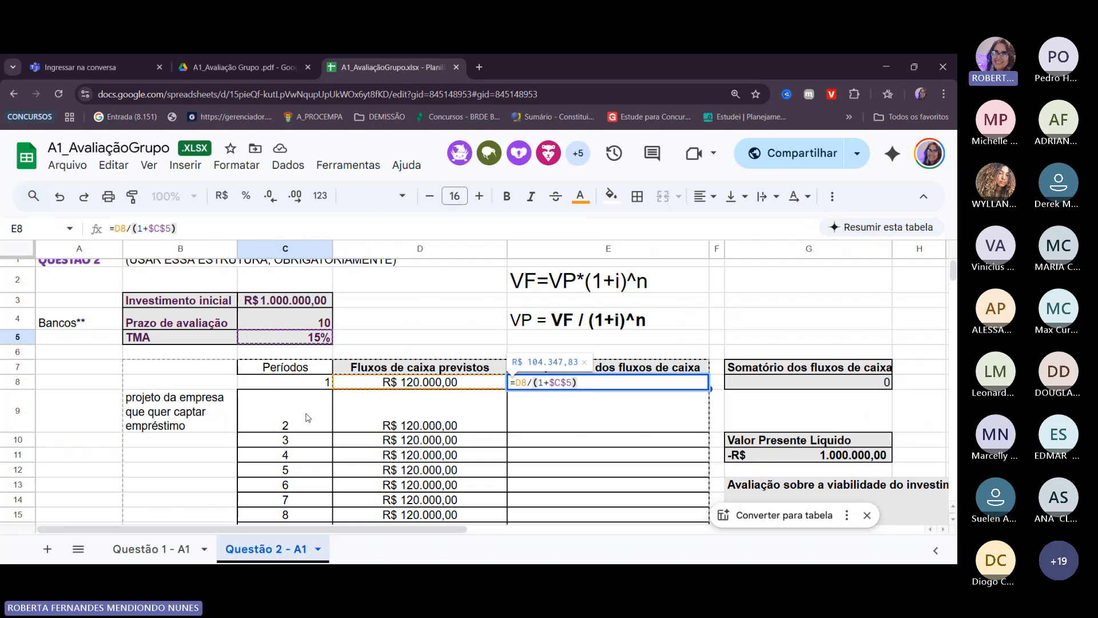
text(^)
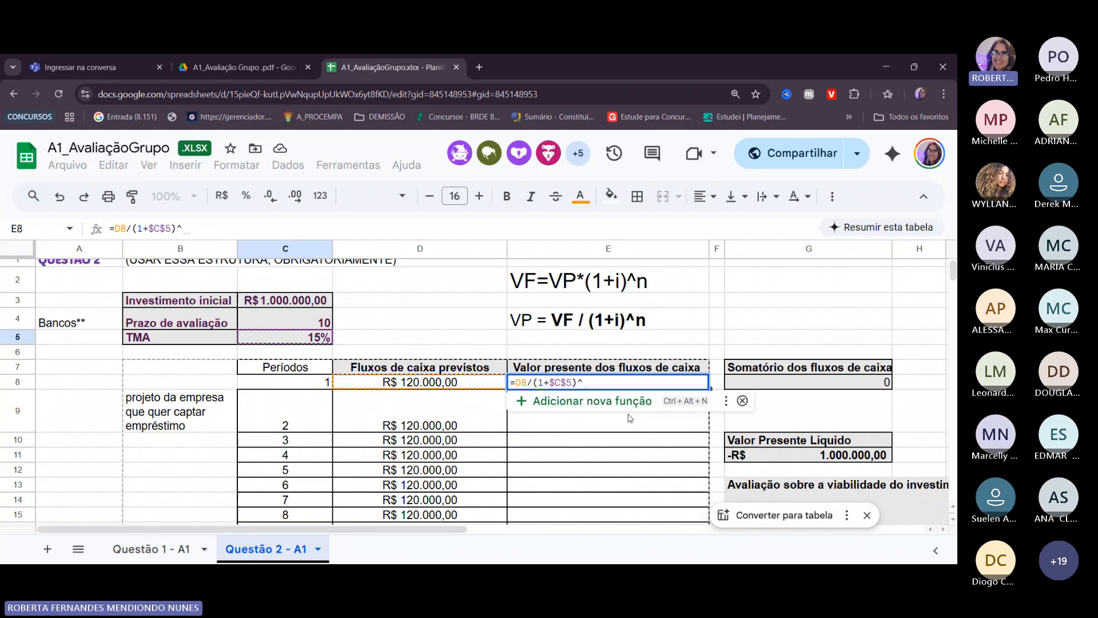
click(325, 383)
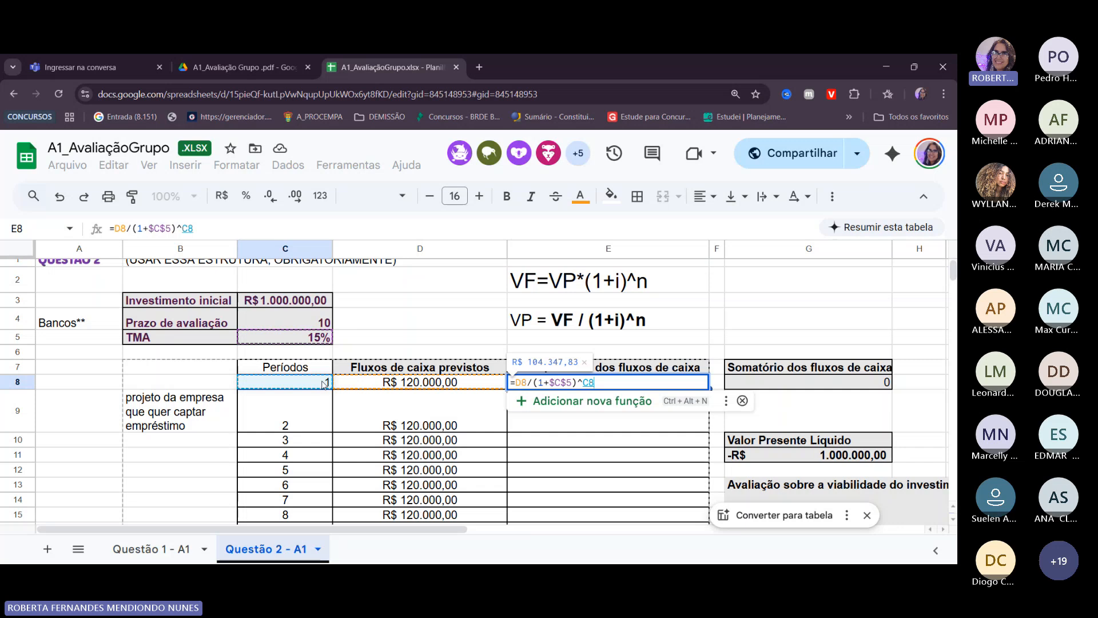
key(Return)
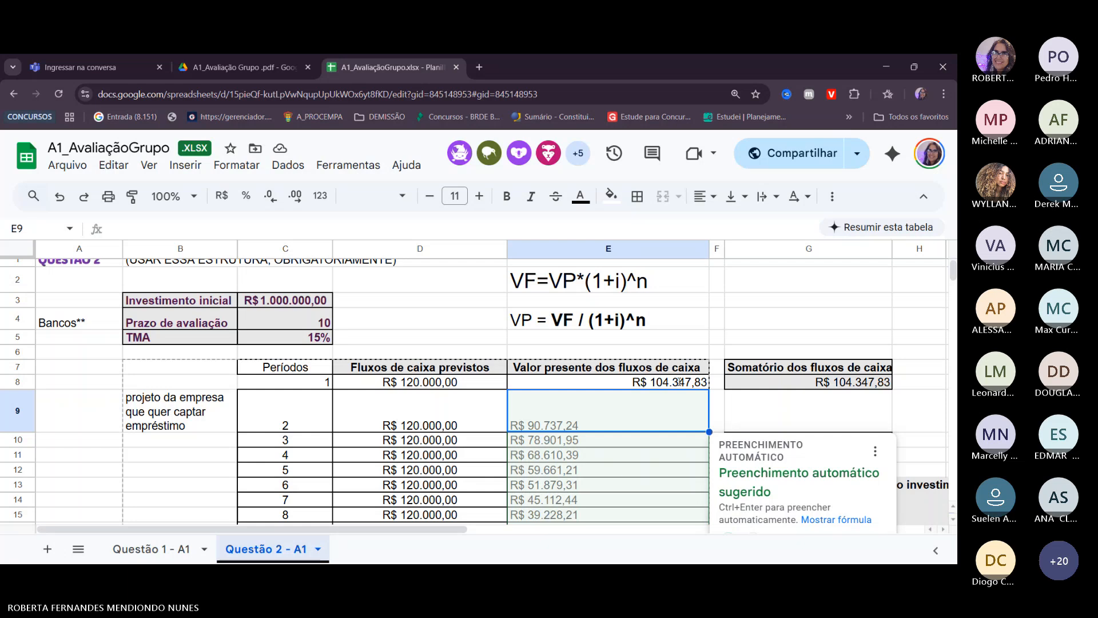
Erase the E8 present value formula back to =D and dismiss the function suggestions
double_click(680, 382)
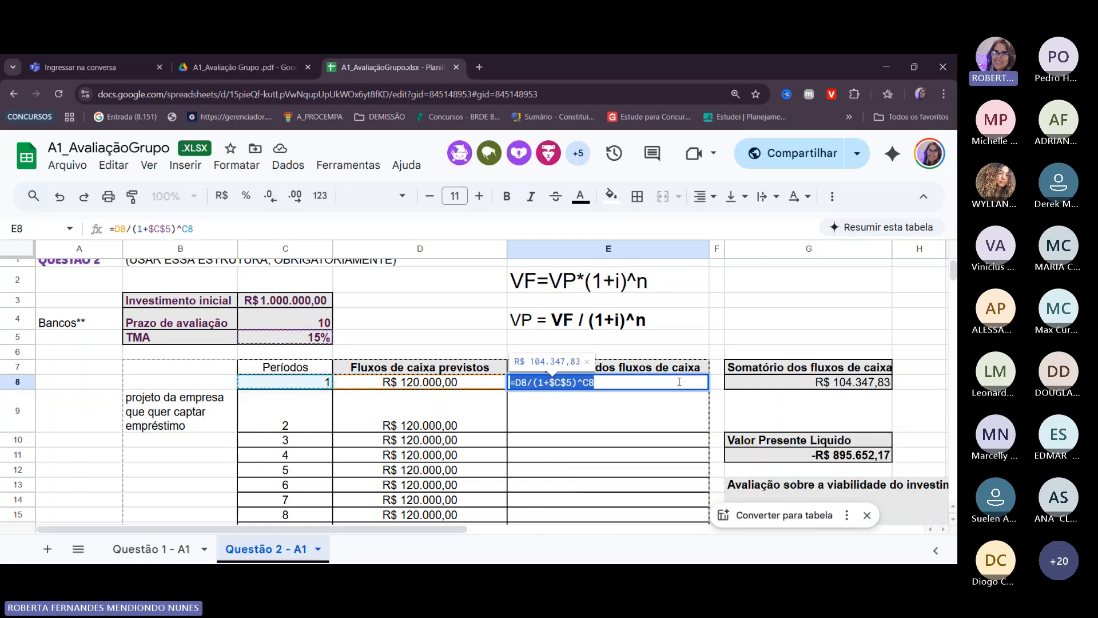
click(679, 382)
key(BackSpace)
key(BackSpace)
key(BackSpace)
key(BackSpace)
key(BackSpace)
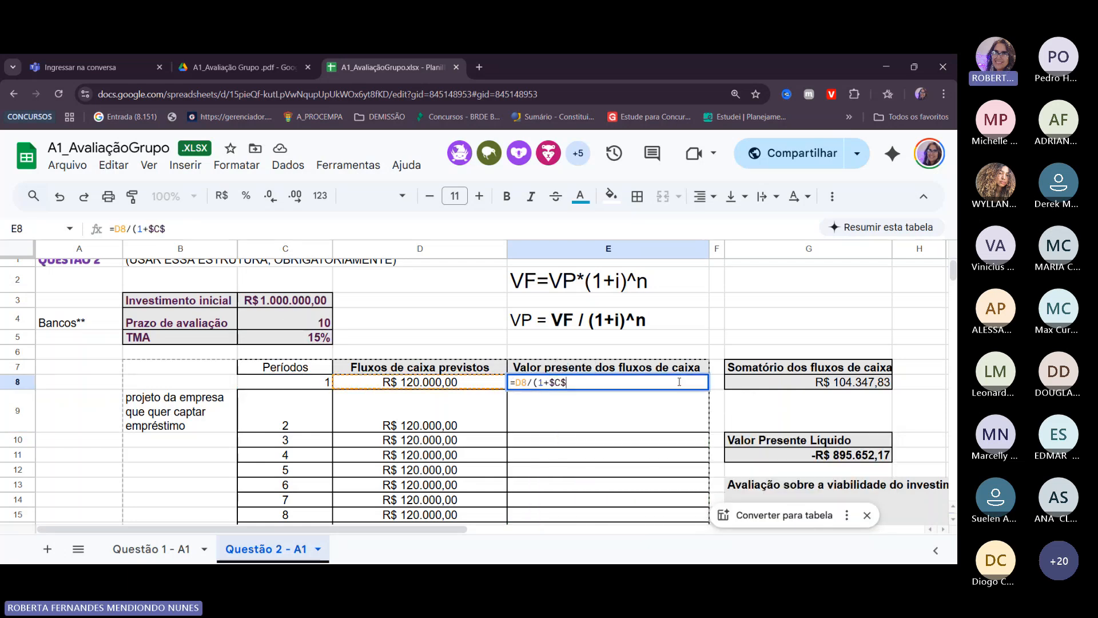
key(BackSpace)
key(BackSpace)
key(BackSpace)
key(BackSpace)
key(BackSpace)
key(BackSpace)
key(BackSpace)
key(BackSpace)
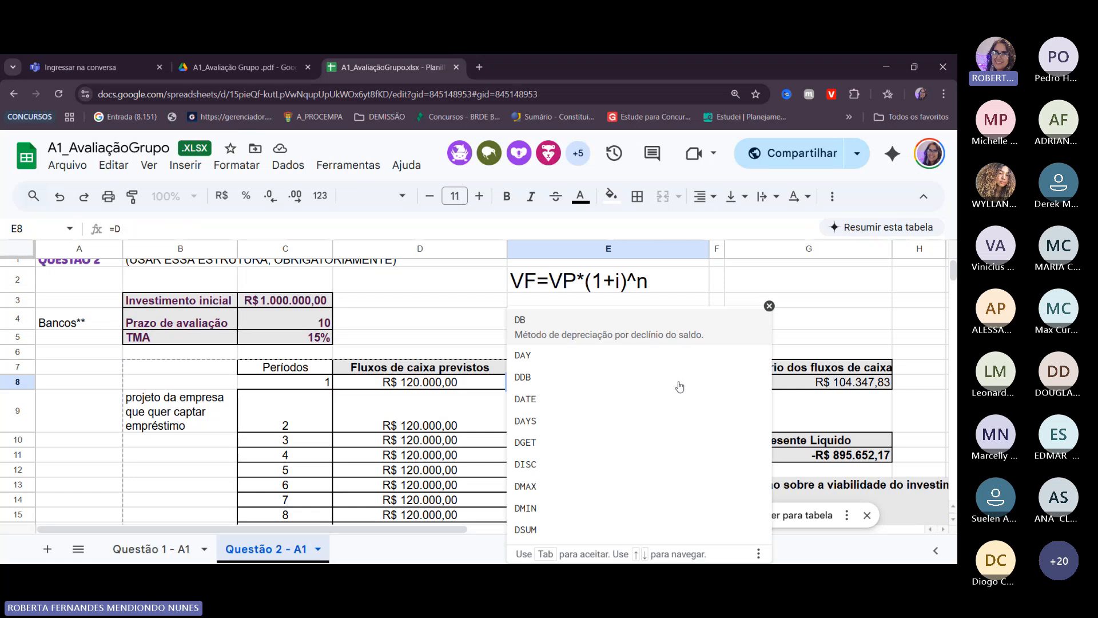
click(769, 307)
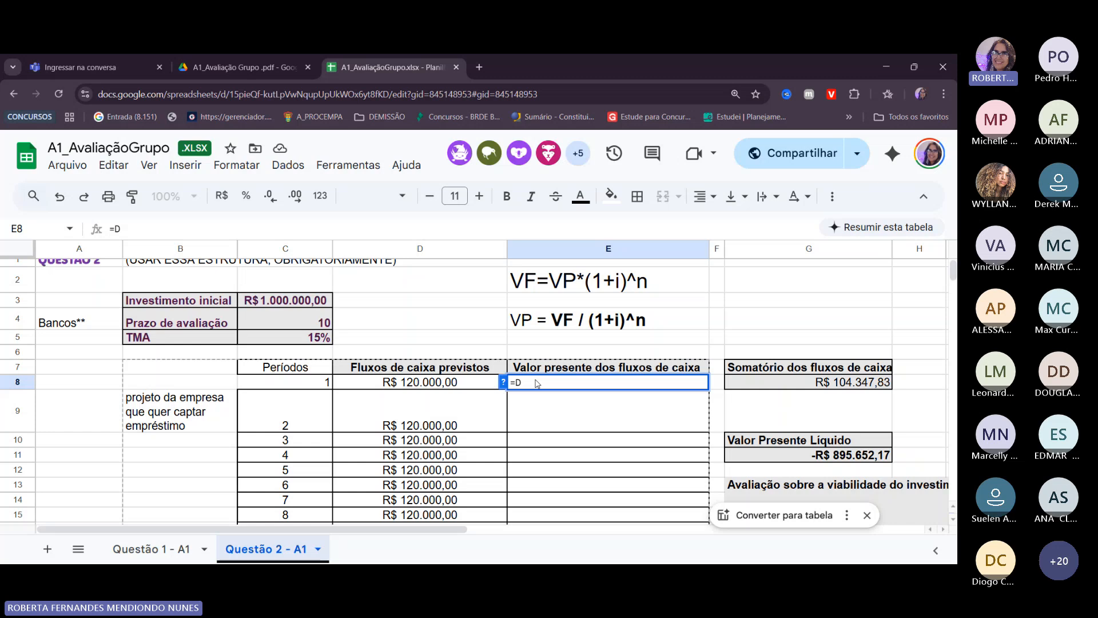
Colour only the "VF / (1+i)^n" part of the present value formula text in E4 red
click(653, 323)
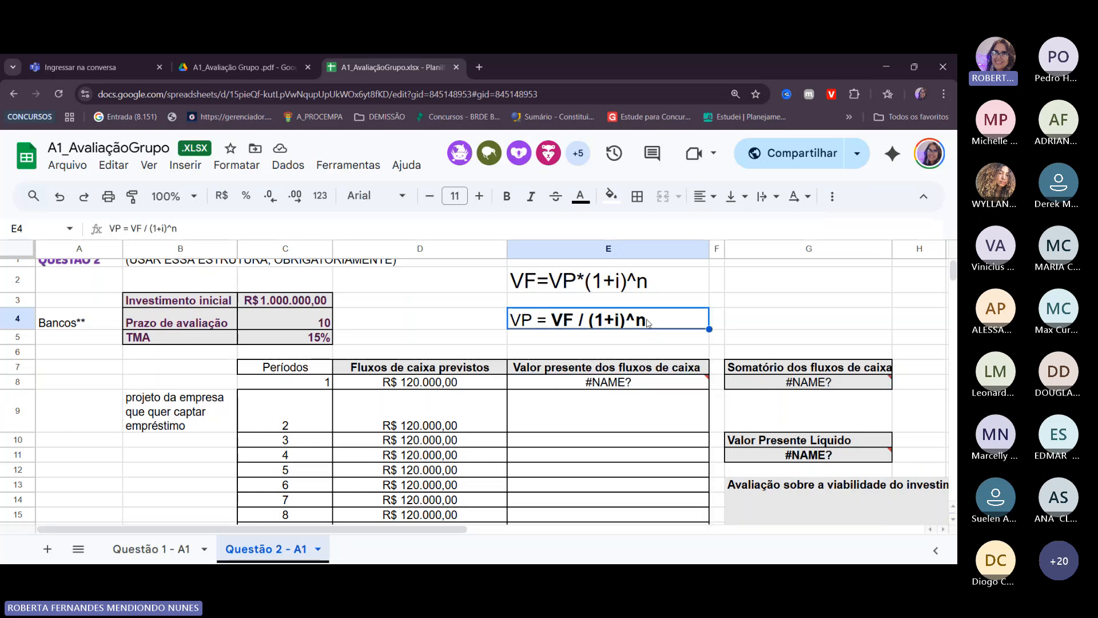
triple_click(648, 324)
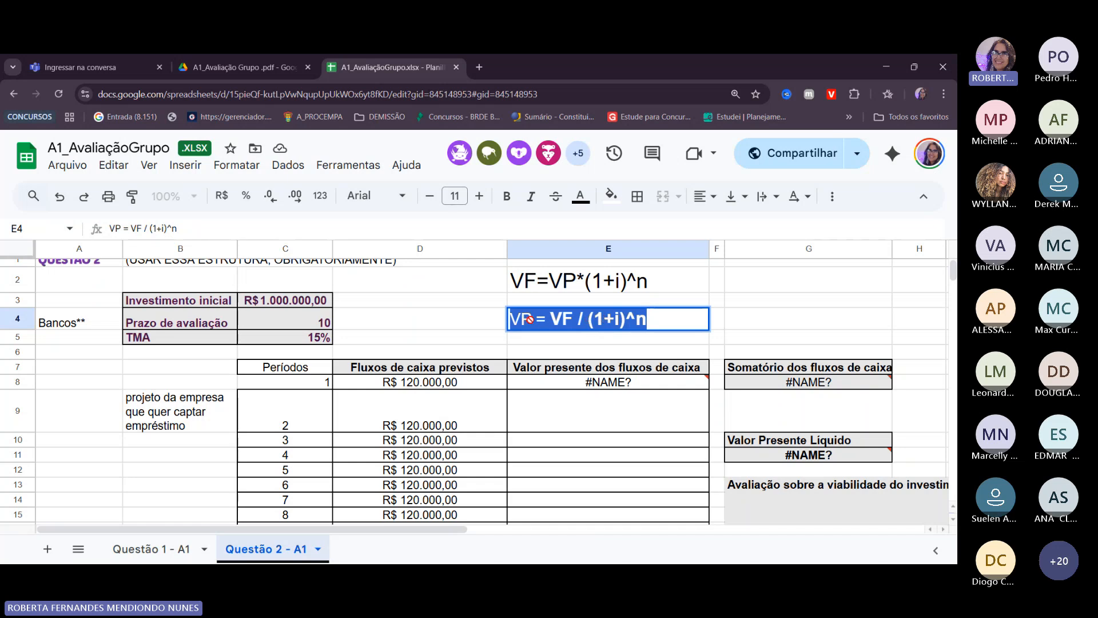
click(551, 318)
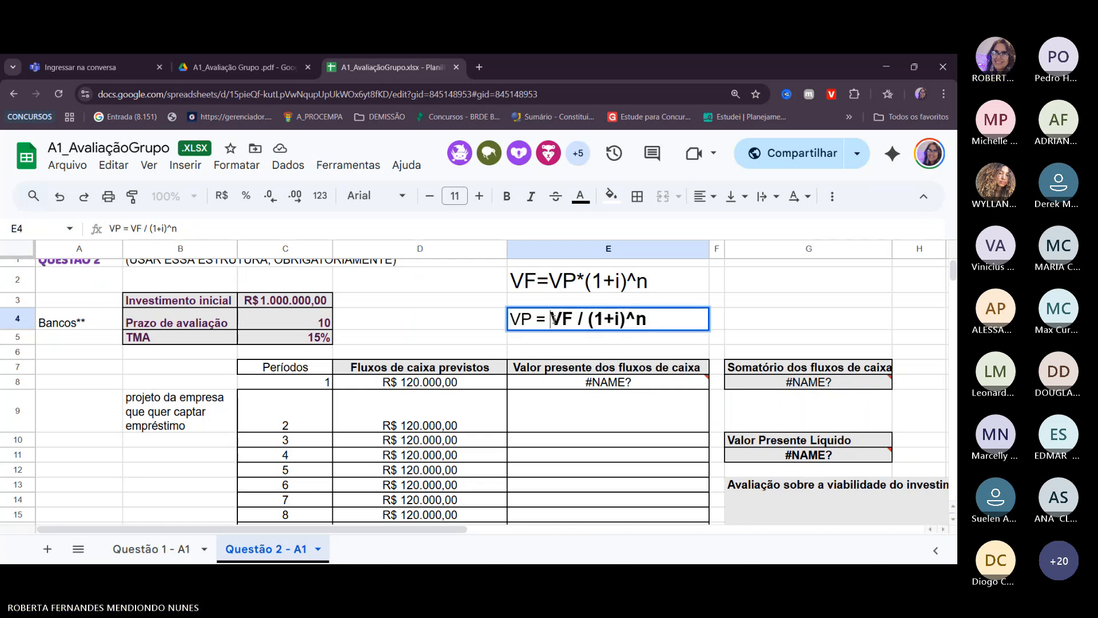
drag(551, 318, 649, 321)
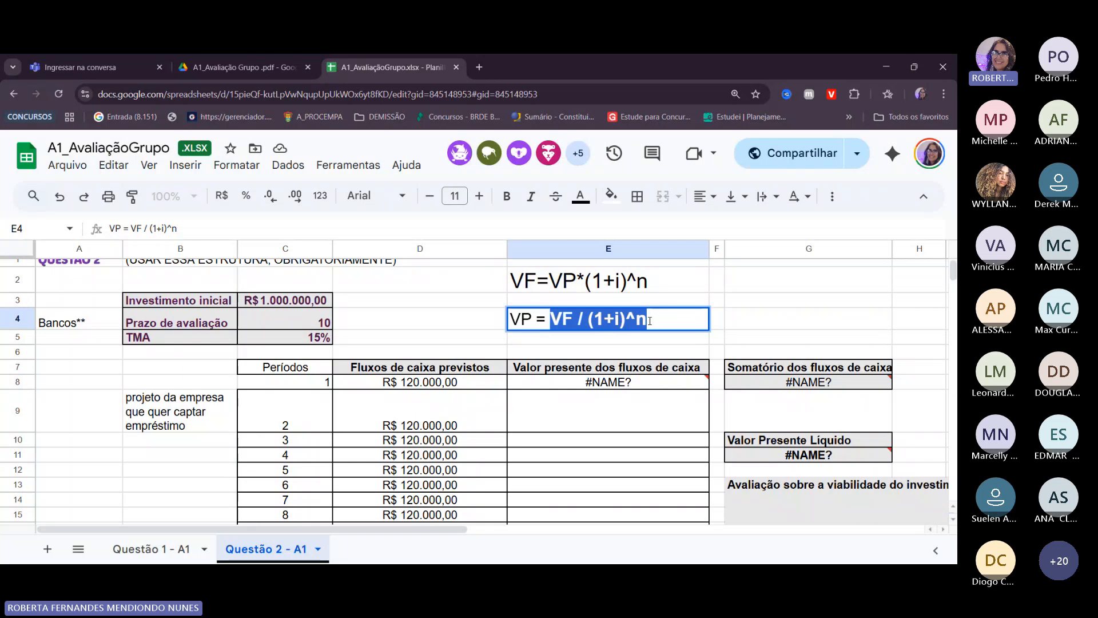
click(580, 197)
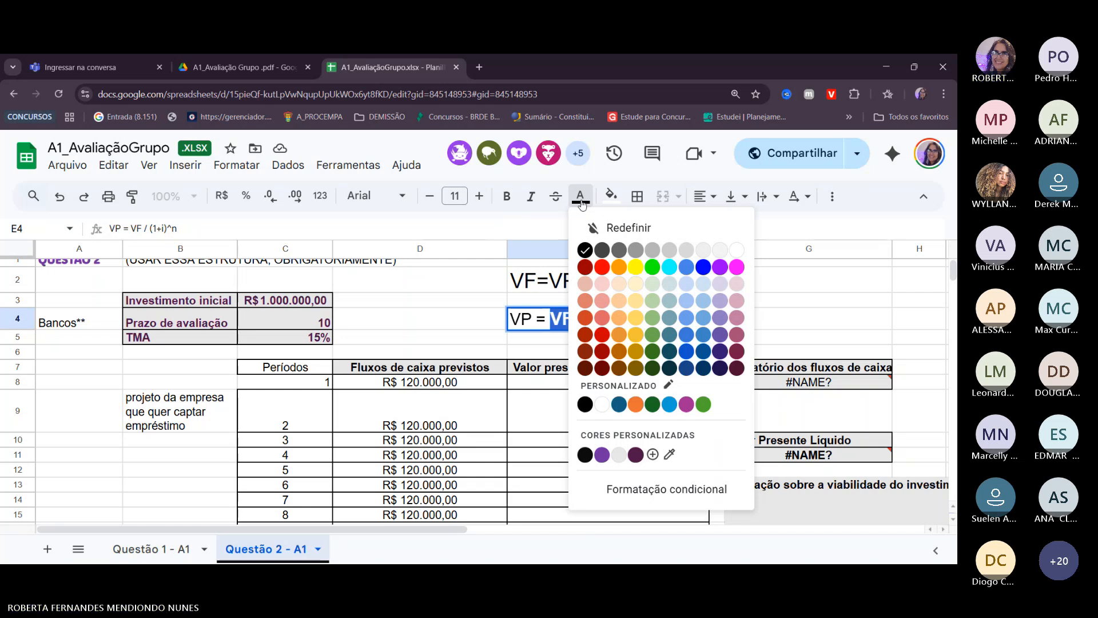
click(602, 268)
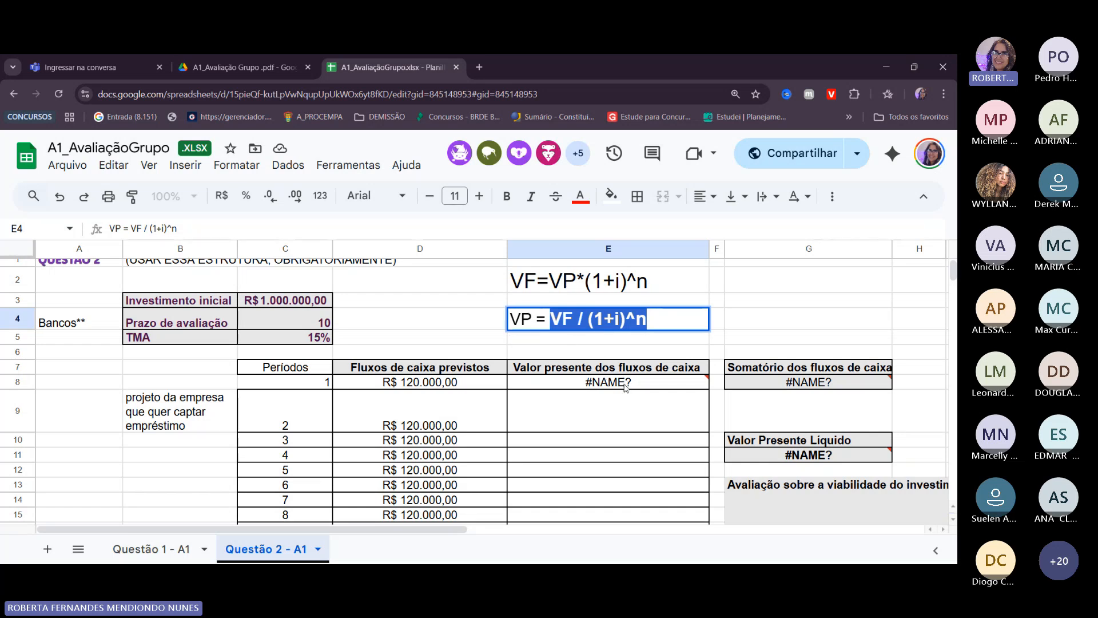
Restart the E8 formula with a reference to the period 1 forecast cash flow, =D8
mouse_move(626, 387)
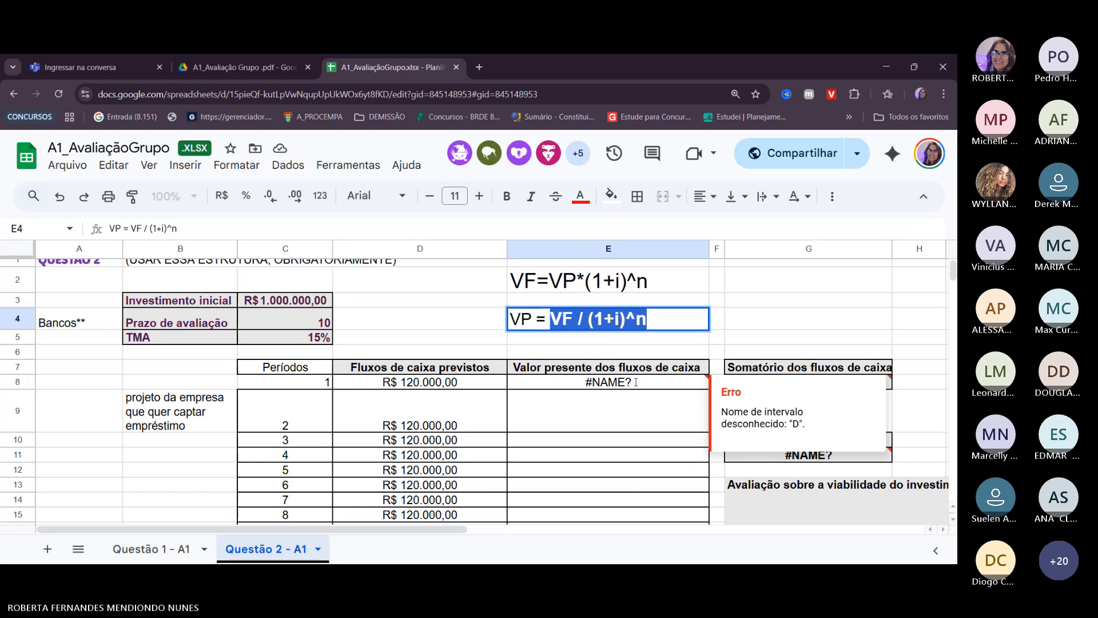
click(636, 381)
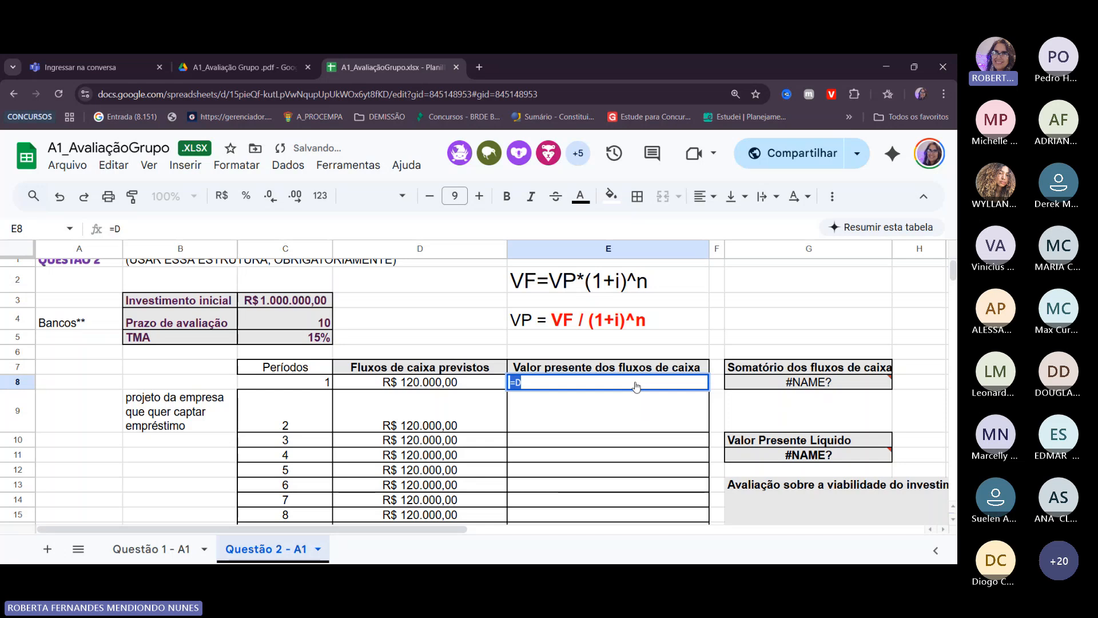
double_click(636, 382)
key(BackSpace)
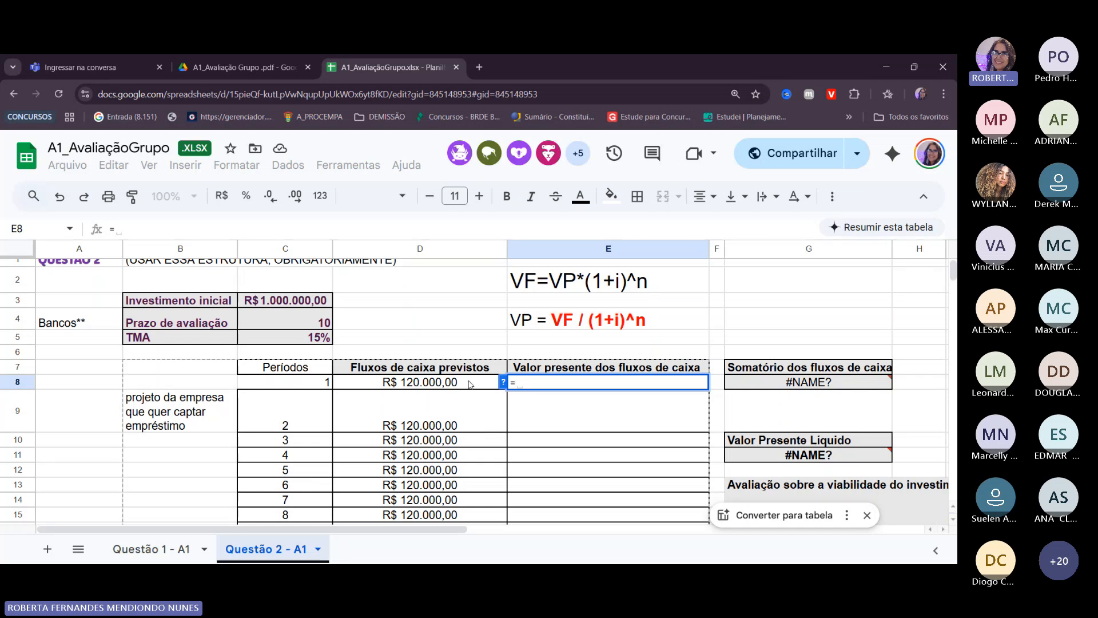
click(431, 386)
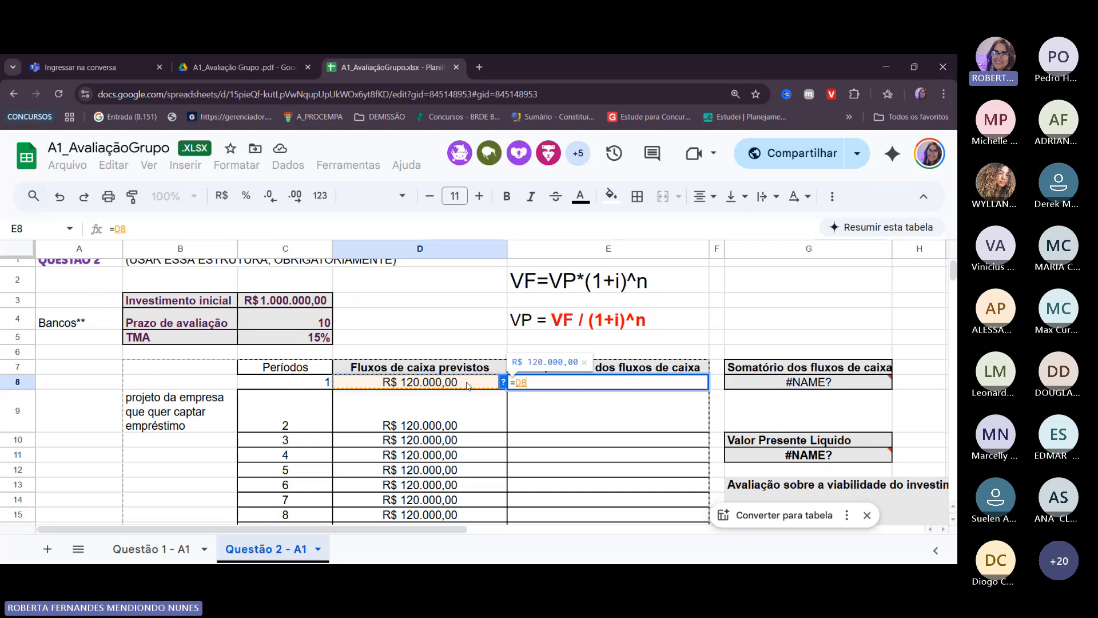
Extend the E8 formula to discount the cash flow by the absolute TMA reference over its period: =D8/(1+$C$5)^C8
text(/)
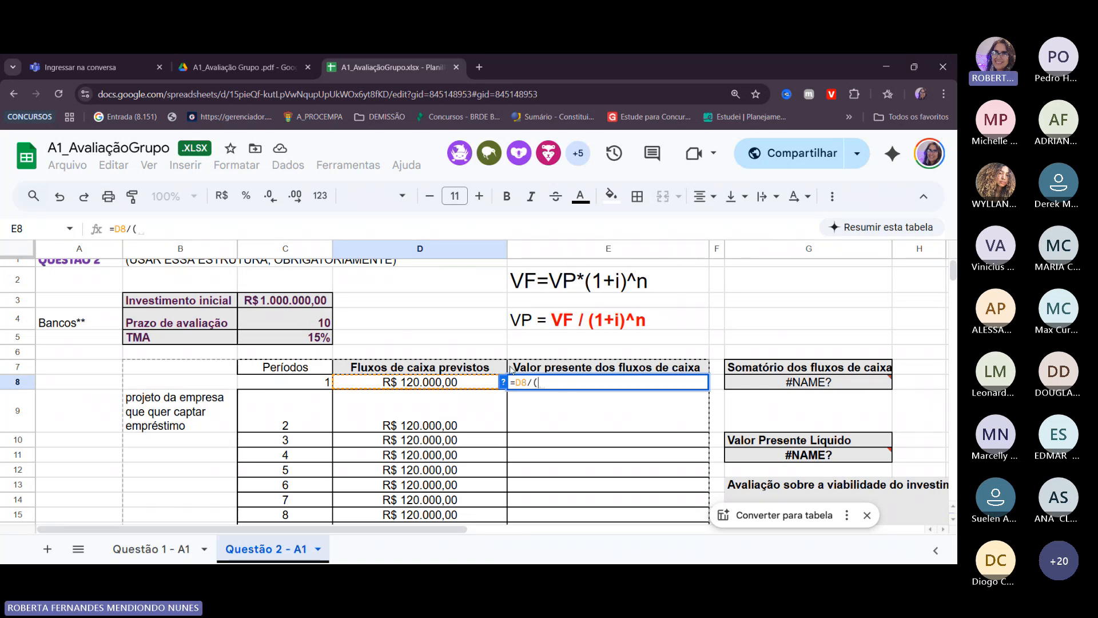
text((1+)
click(320, 339)
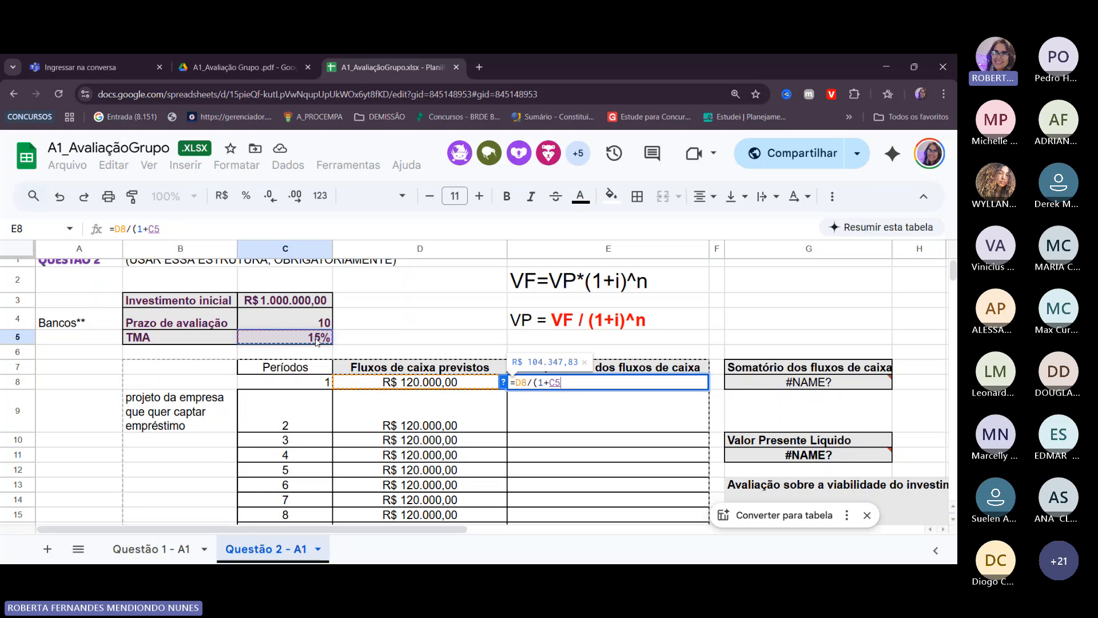
key(F4)
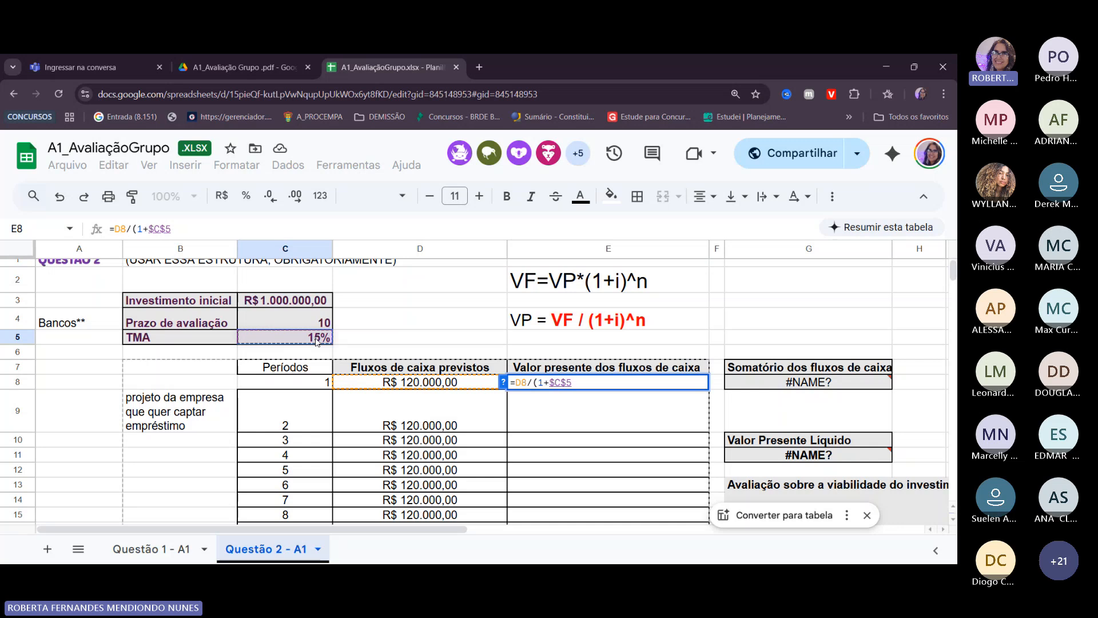
text())
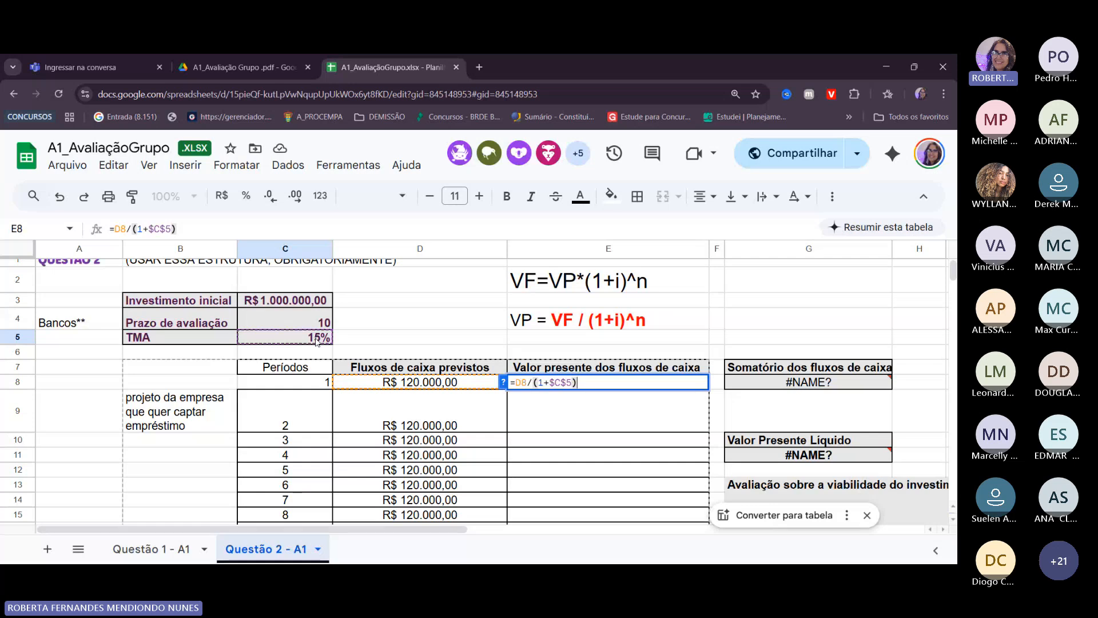
text(^)
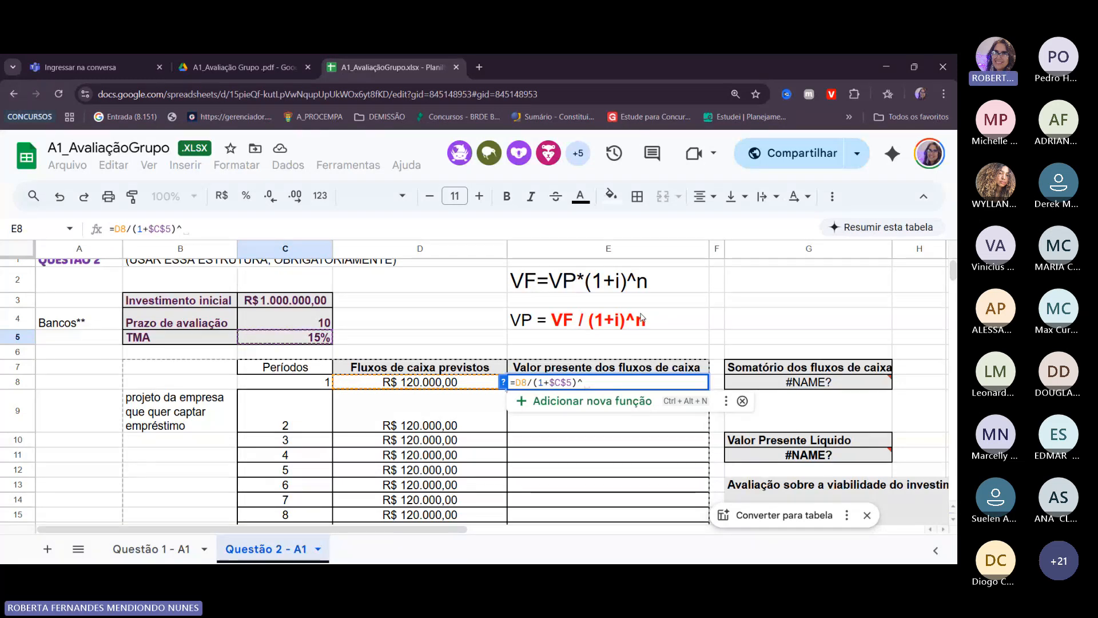
click(303, 384)
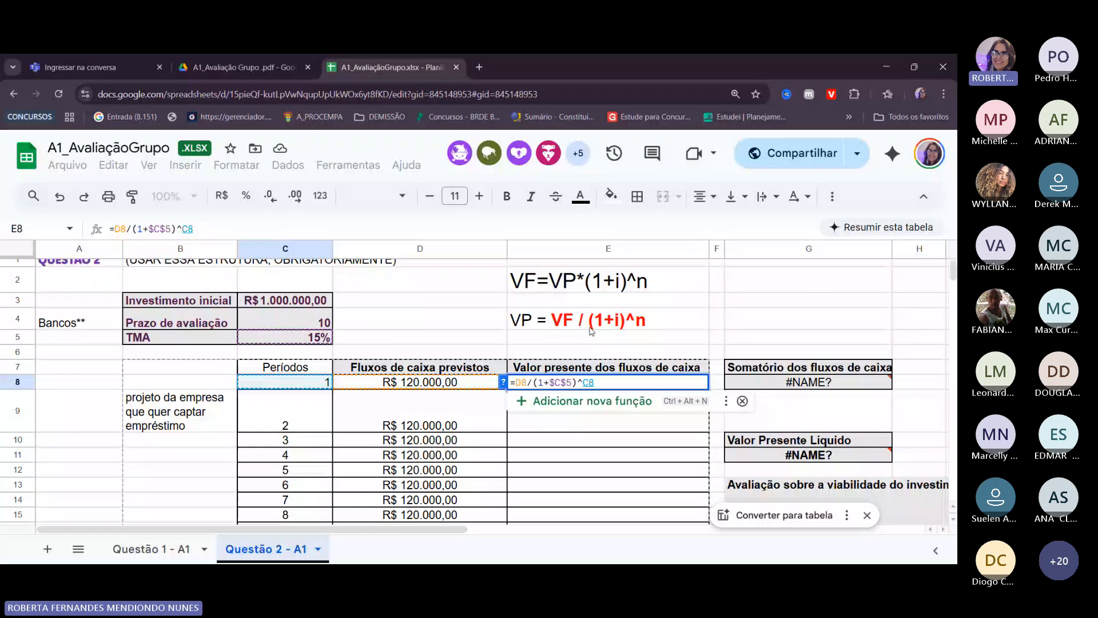
key(Return)
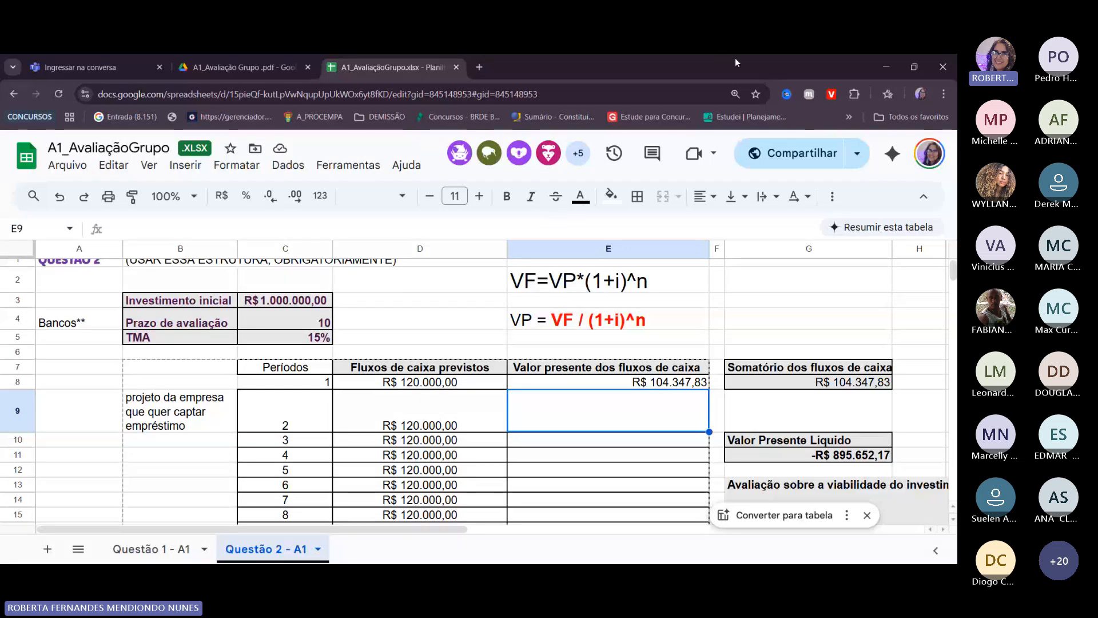
Fill the E8 present value formula down through E17 to cover all ten periods
click(610, 385)
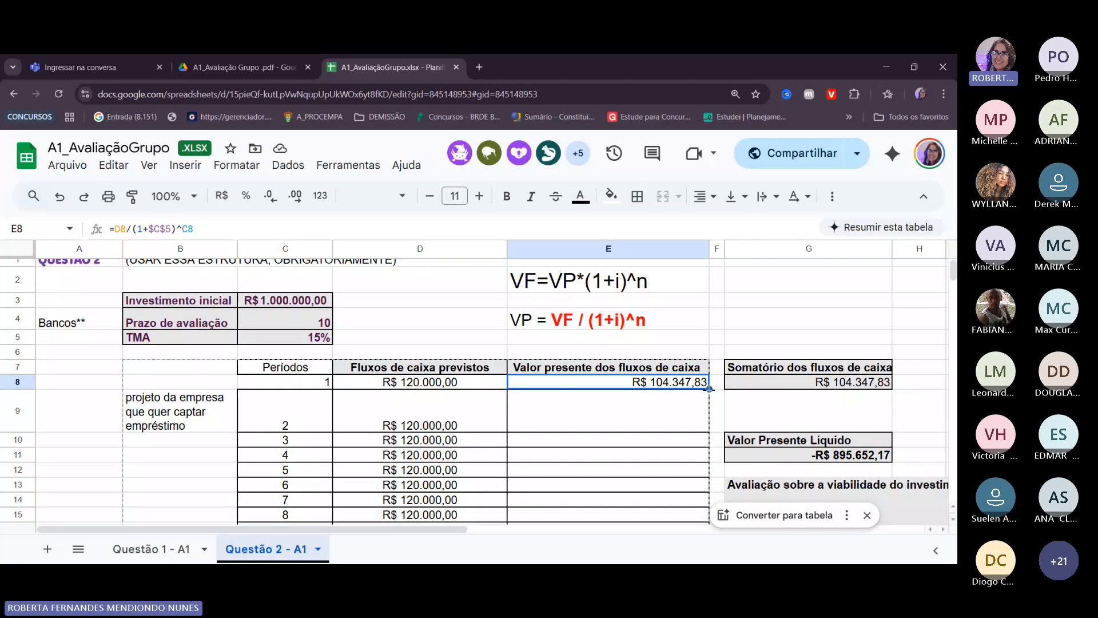
drag(708, 388, 706, 506)
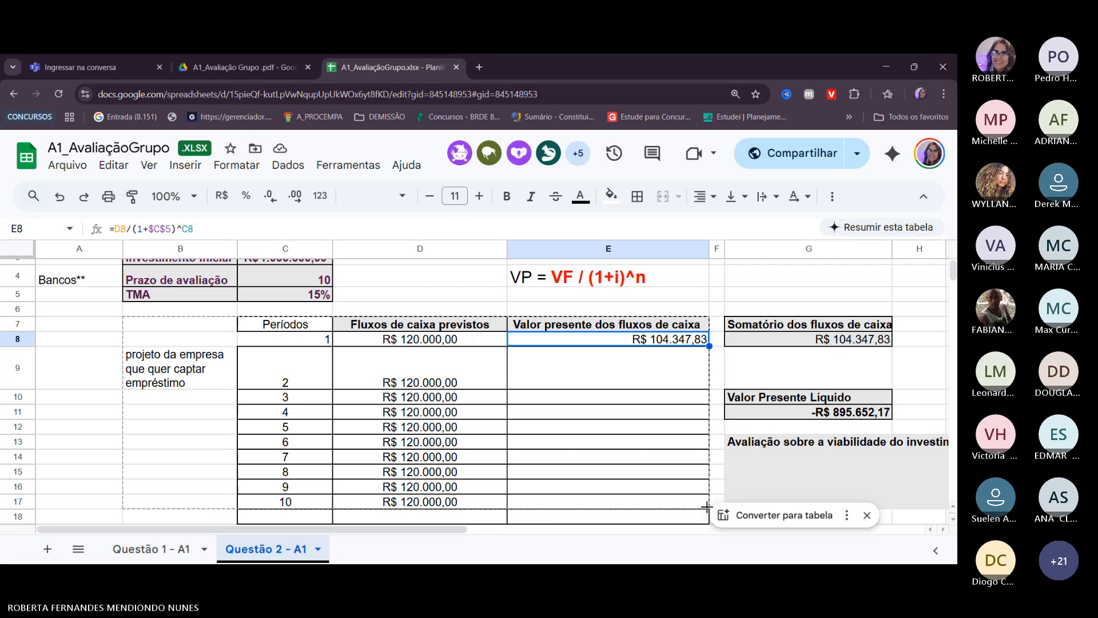
drag(706, 506, 706, 506)
drag(707, 506, 706, 506)
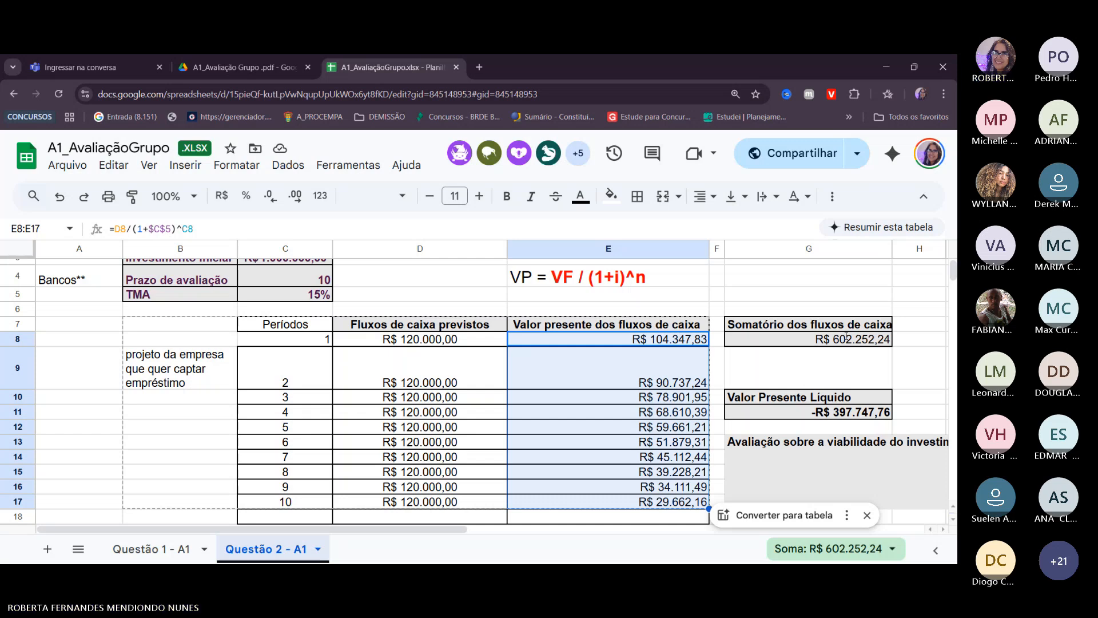
Clear the =SUM(E8:E17) formula in G8 and the Valor Presente Líquido formula in G11
double_click(884, 340)
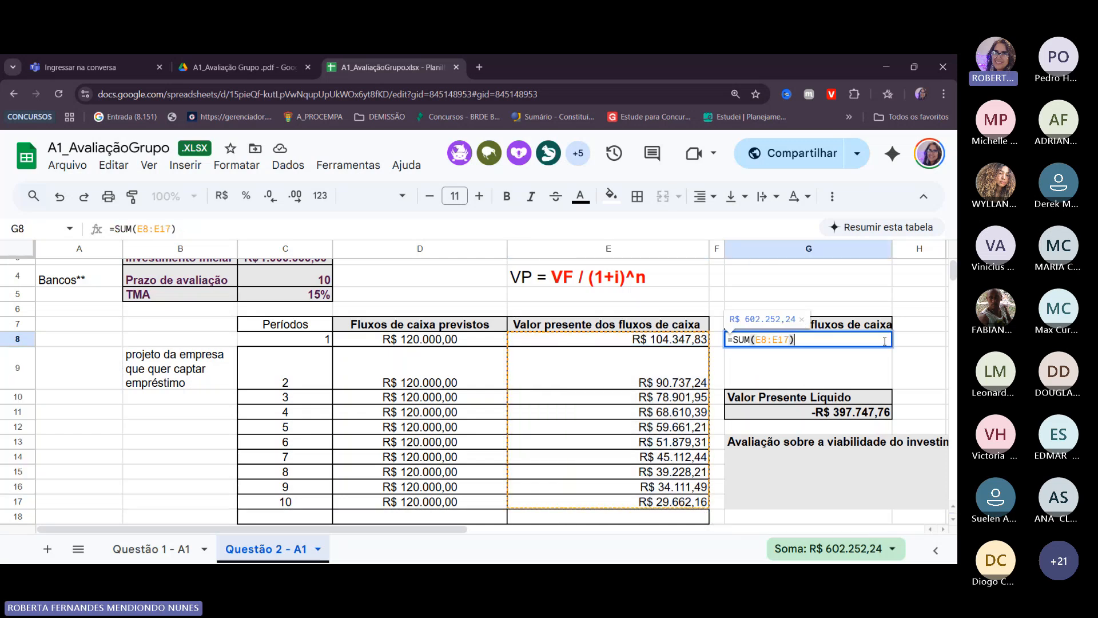
key(BackSpace)
key(BackSpace)
key(BackSpace)
key(BackSpace)
key(BackSpace)
key(BackSpace)
key(BackSpace)
key(BackSpace)
key(BackSpace)
key(BackSpace)
key(BackSpace)
key(BackSpace)
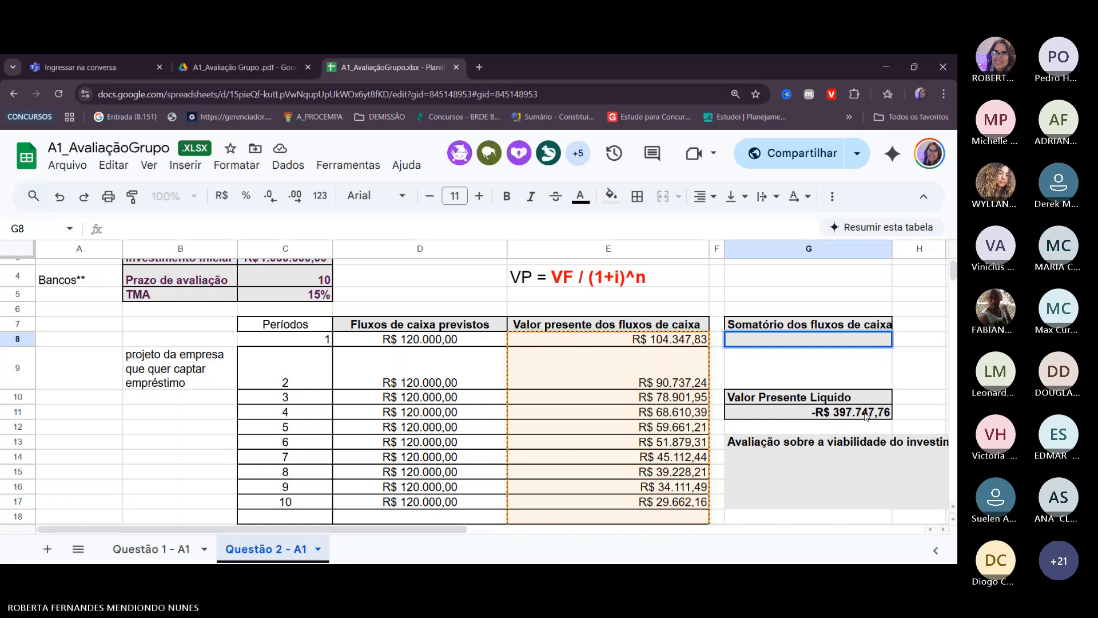
click(866, 416)
key(BackSpace)
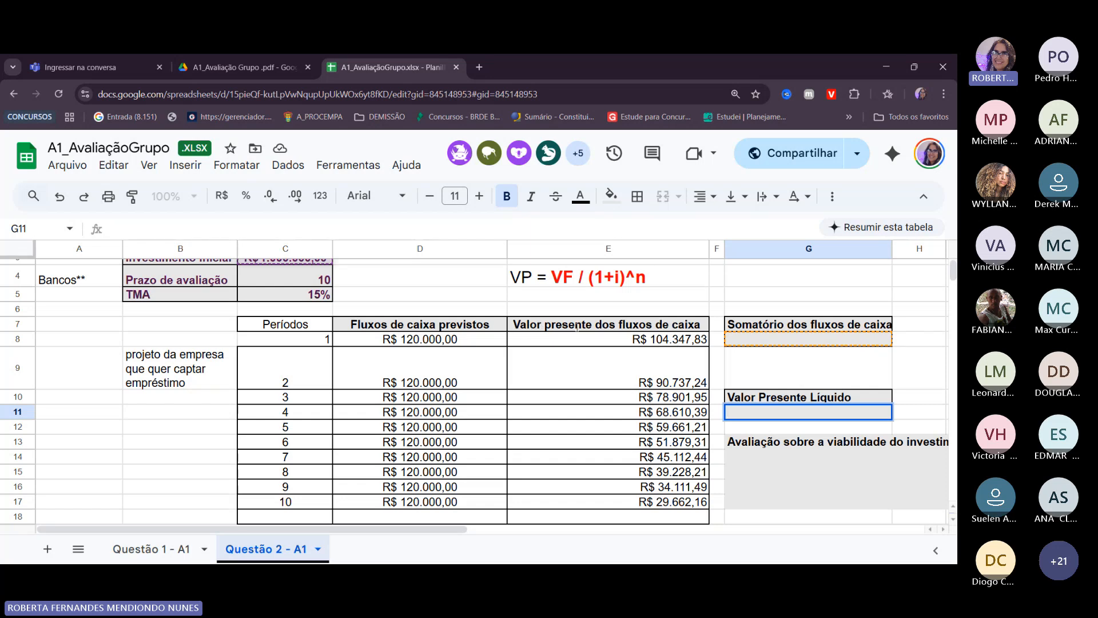
Colour the E7 header text "Valor presente dos fluxos de caixa" red
click(593, 324)
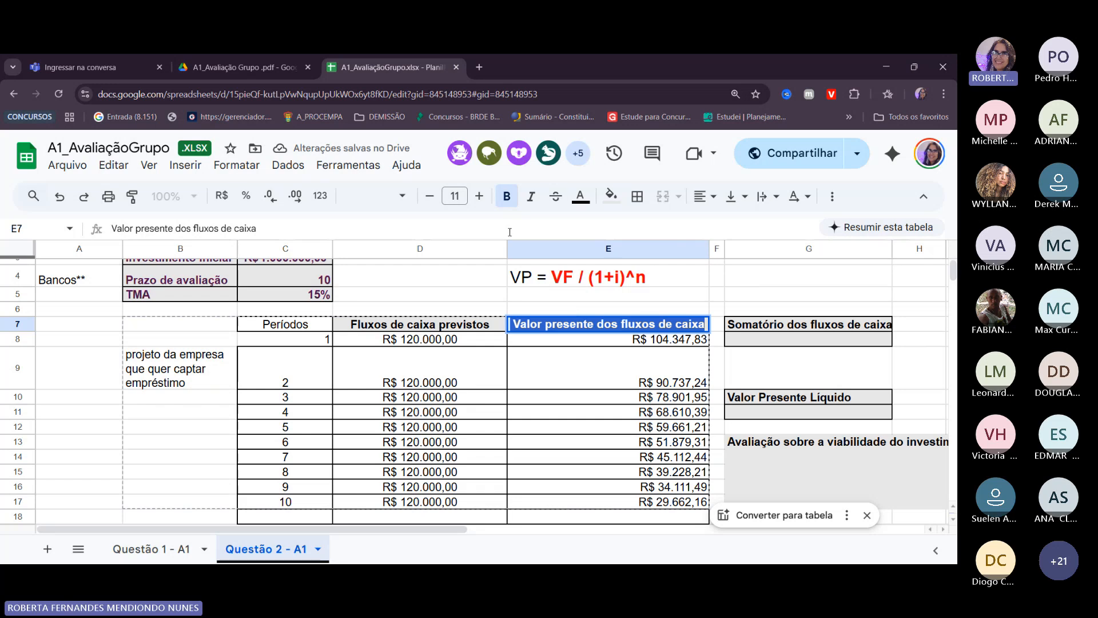
click(581, 197)
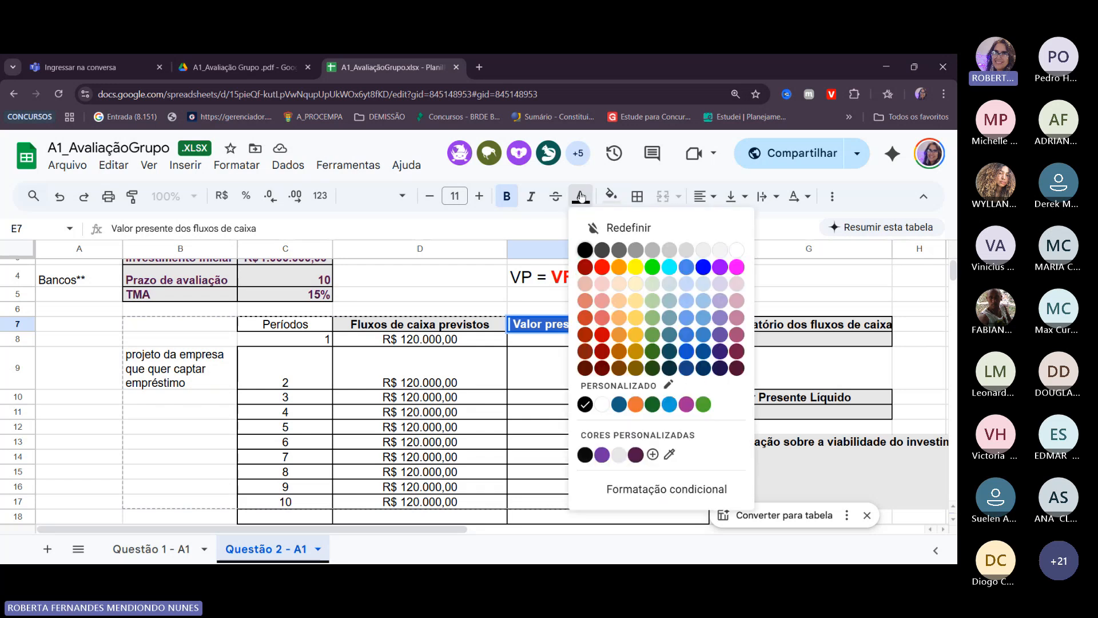
click(601, 267)
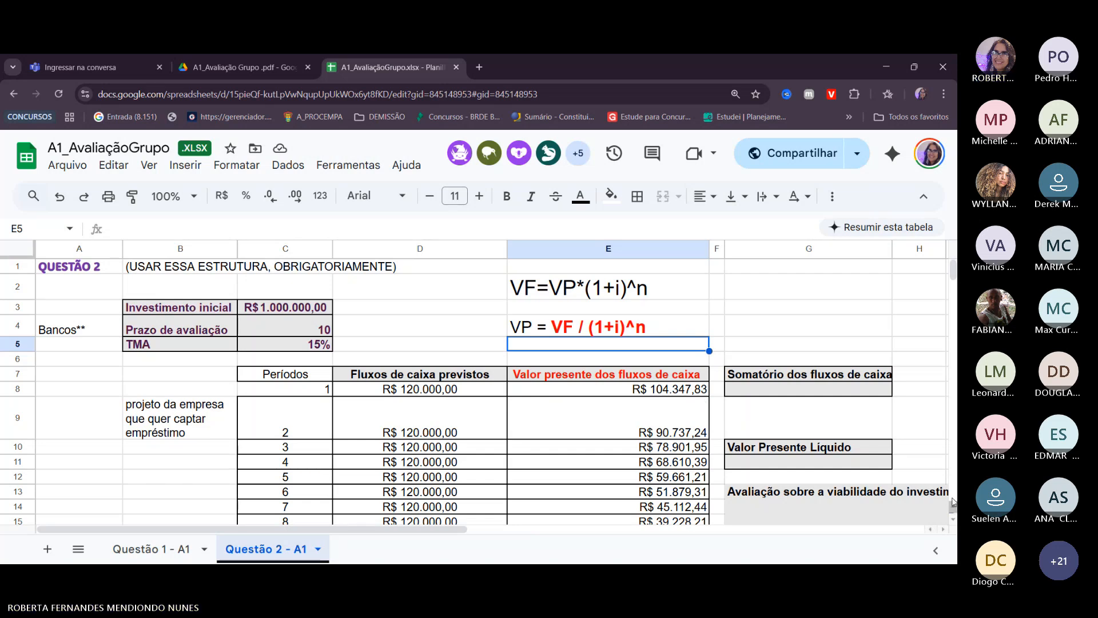
Sum the ten present values in G8 under the Somatório header with =soma(E8:E17)
scroll(492, 392, down, 8)
scroll(492, 392, up, 9)
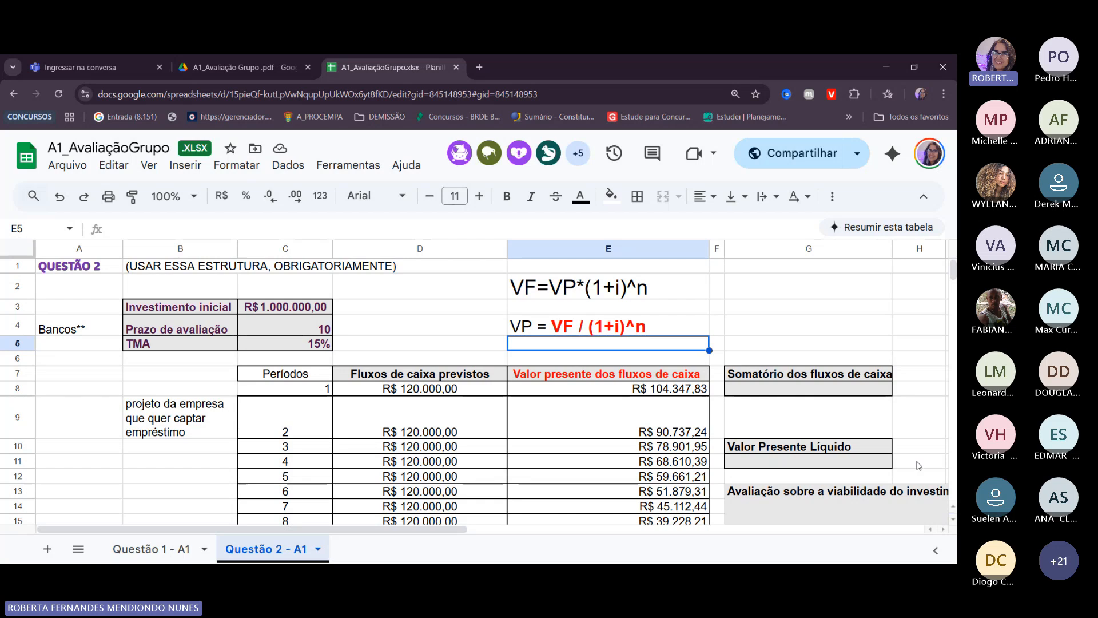
scroll(475, 389, down, 5)
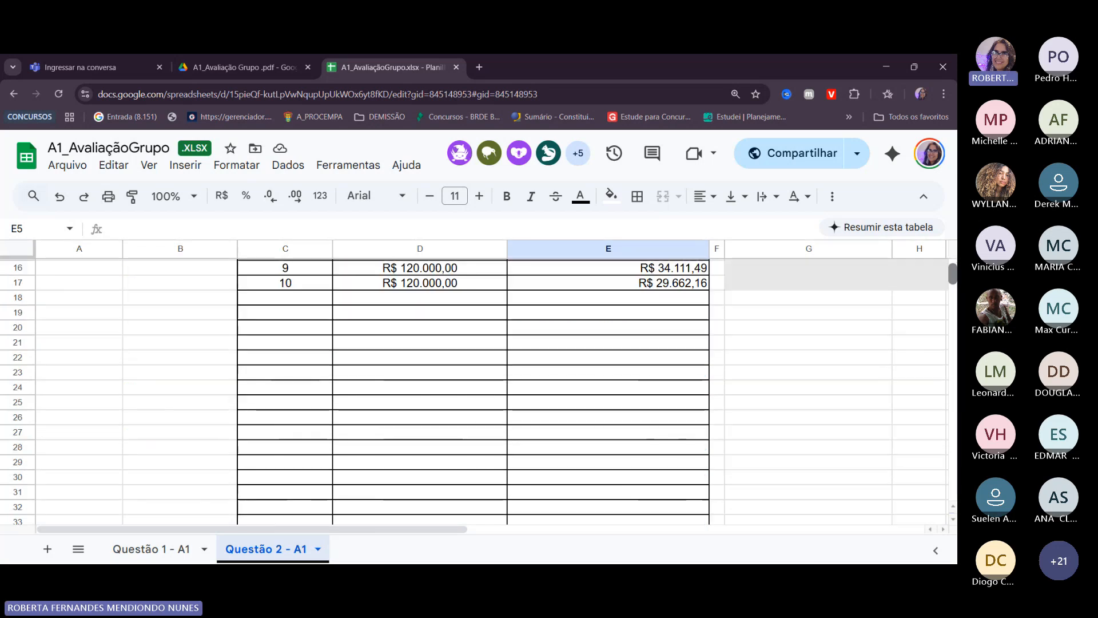
scroll(475, 389, up, 5)
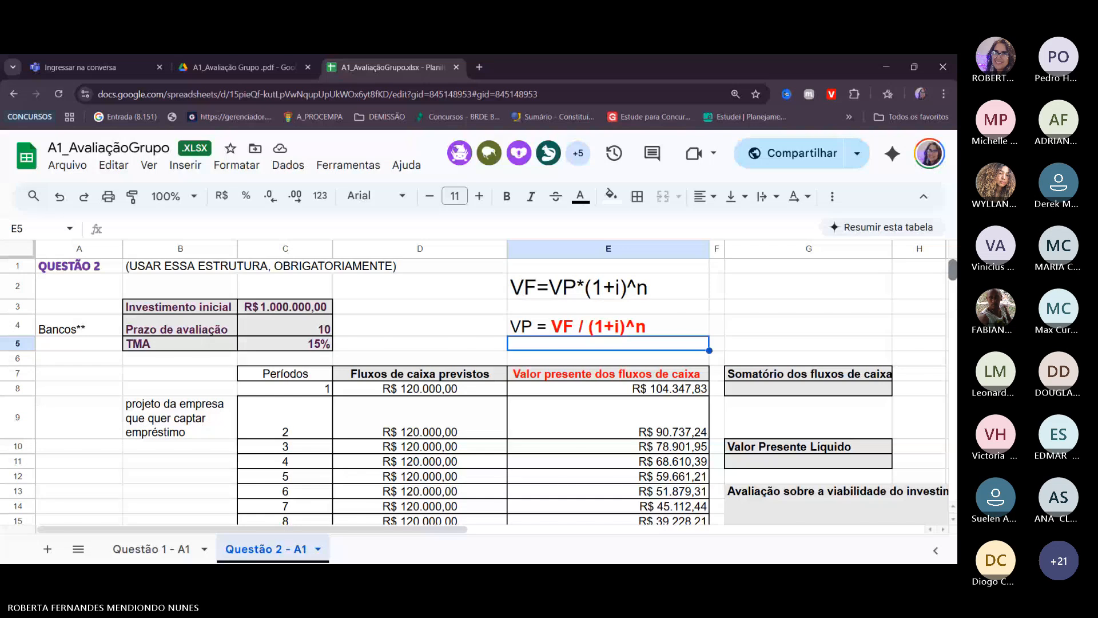
scroll(807, 279, down, 2)
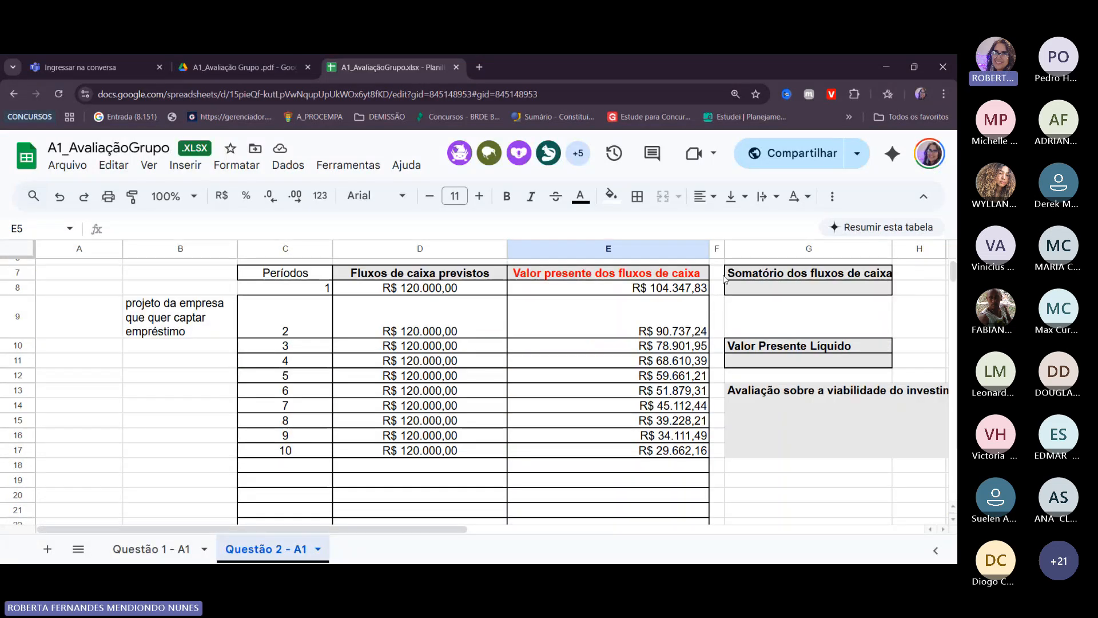
click(788, 292)
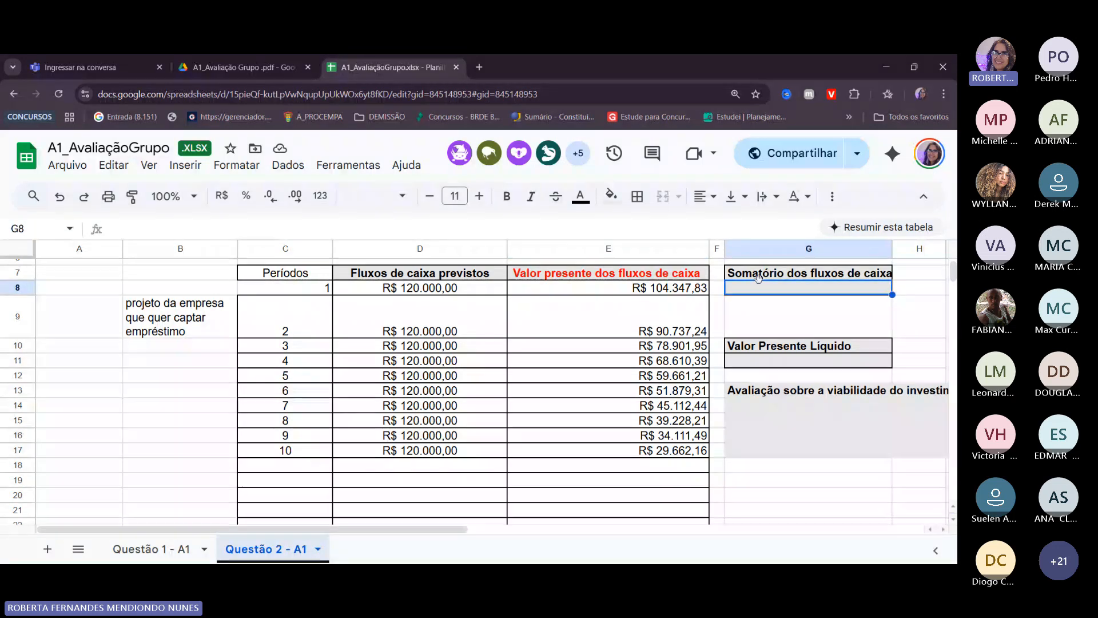
text(=soma)
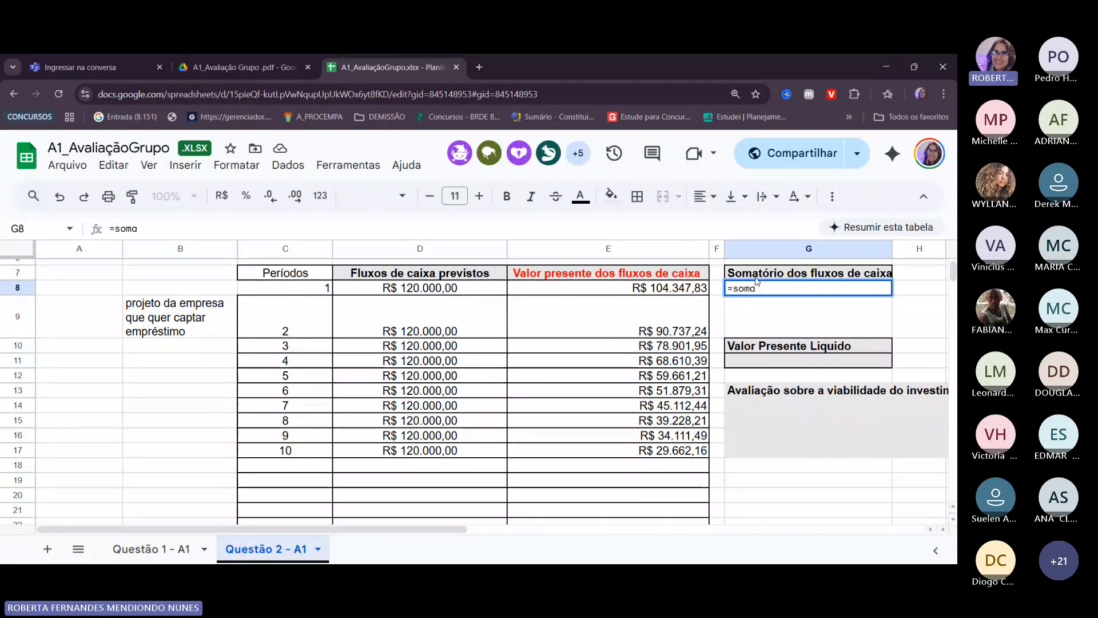
text(()
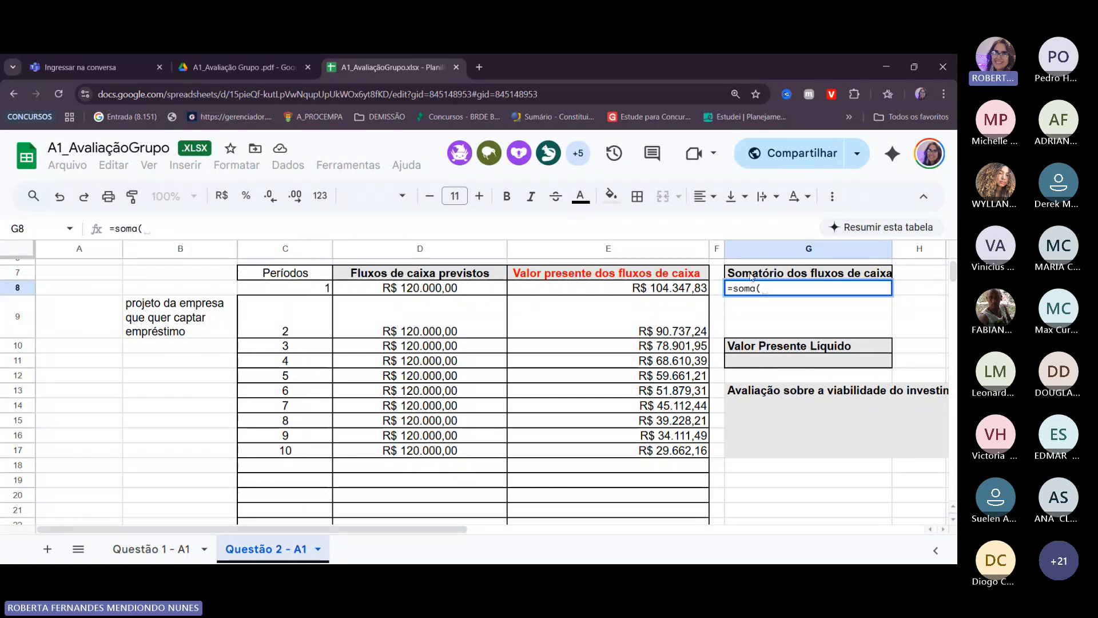
drag(693, 293, 679, 456)
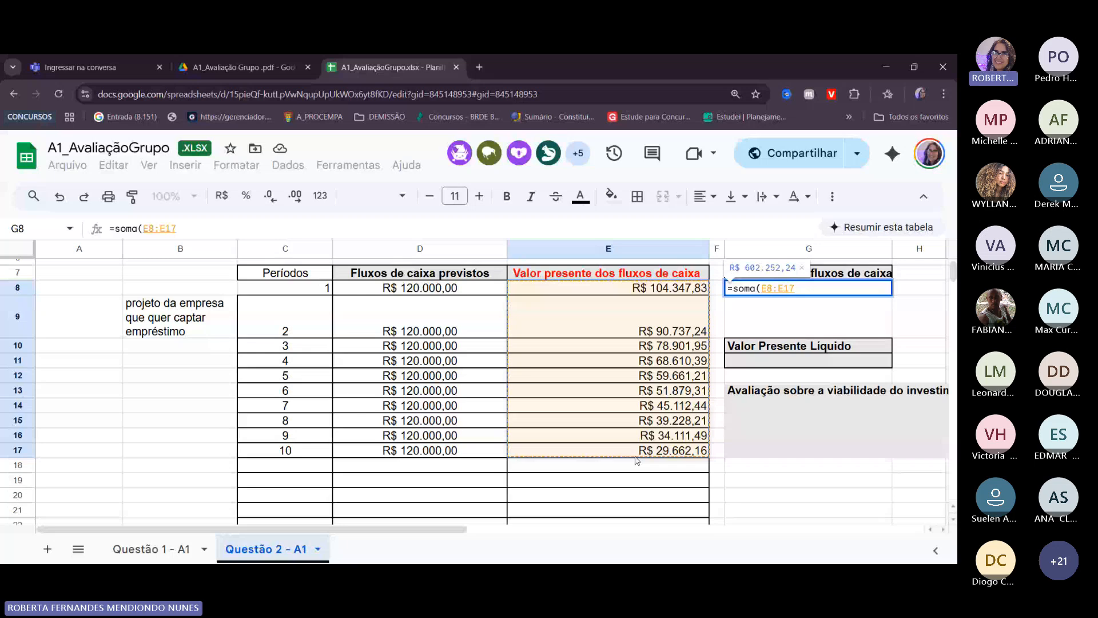
key(Return)
Calculate the Valor Presente Líquido in G11 by subtracting the initial investment from the summed cash flows: =G8-C3
click(800, 360)
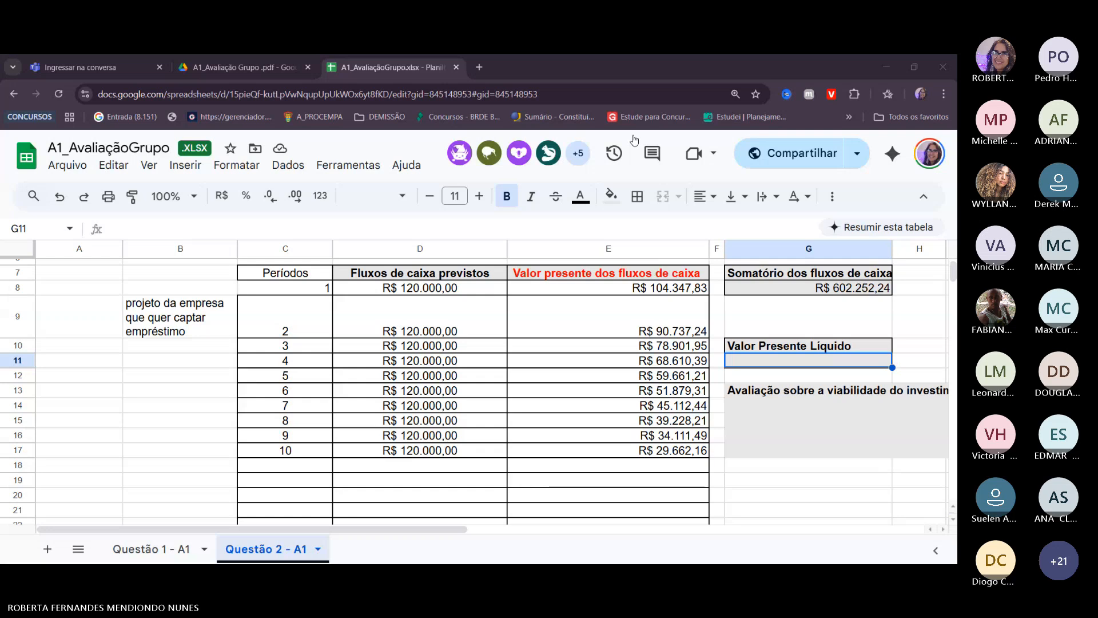
click(812, 497)
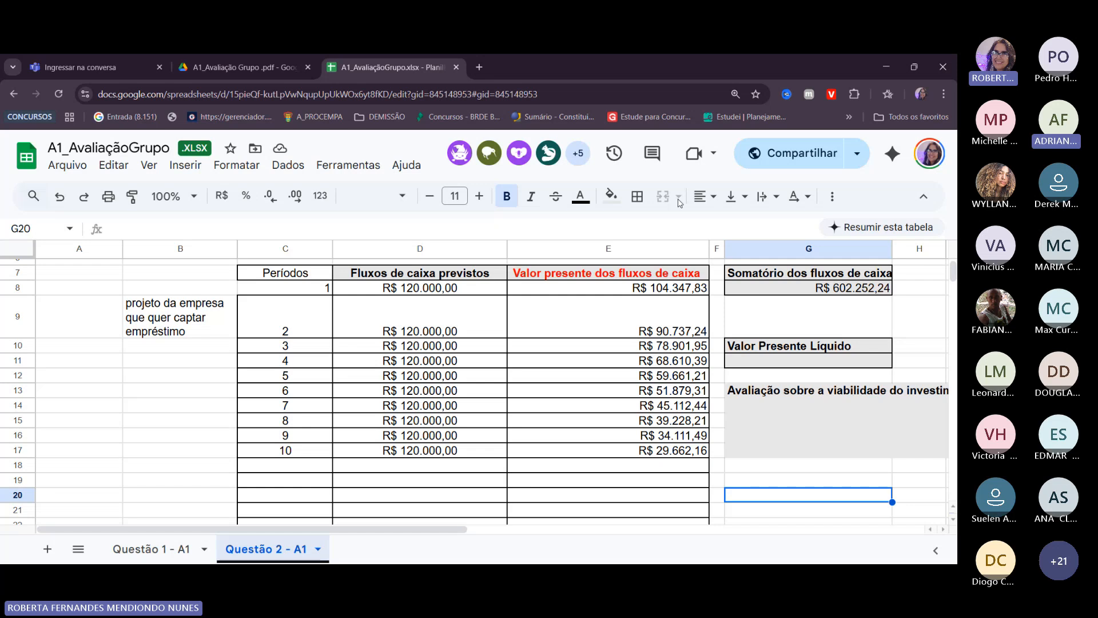
click(747, 361)
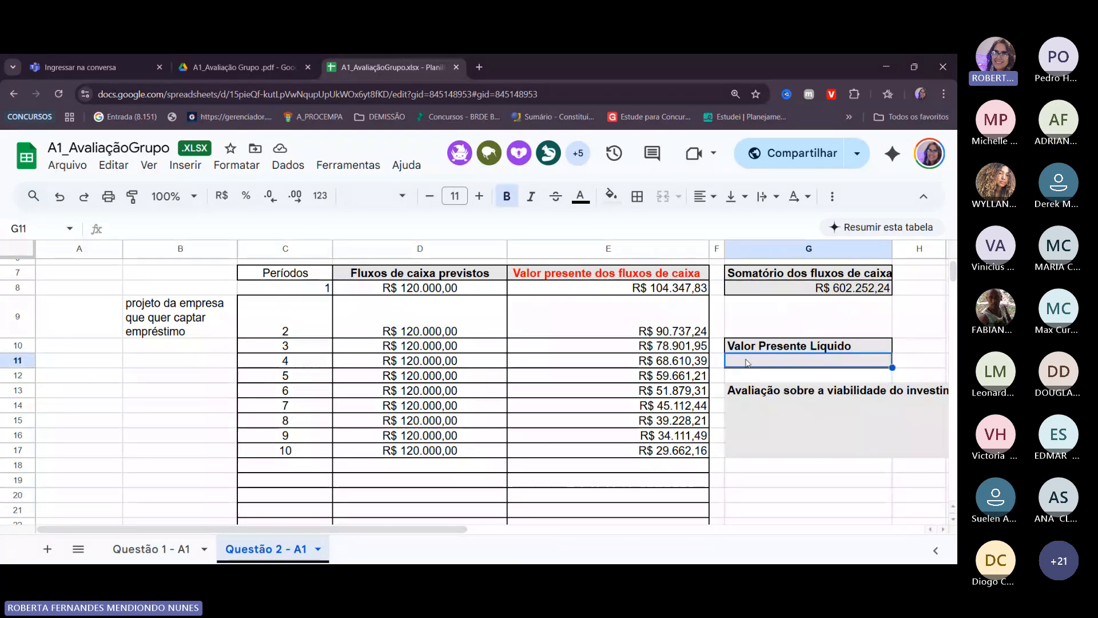
text(=)
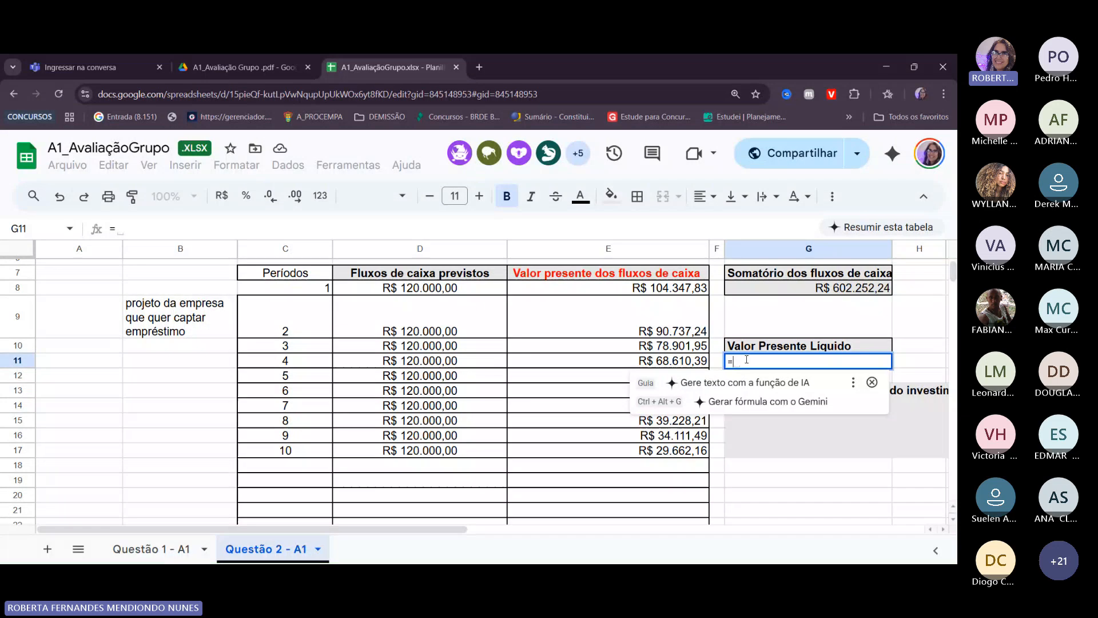
click(843, 293)
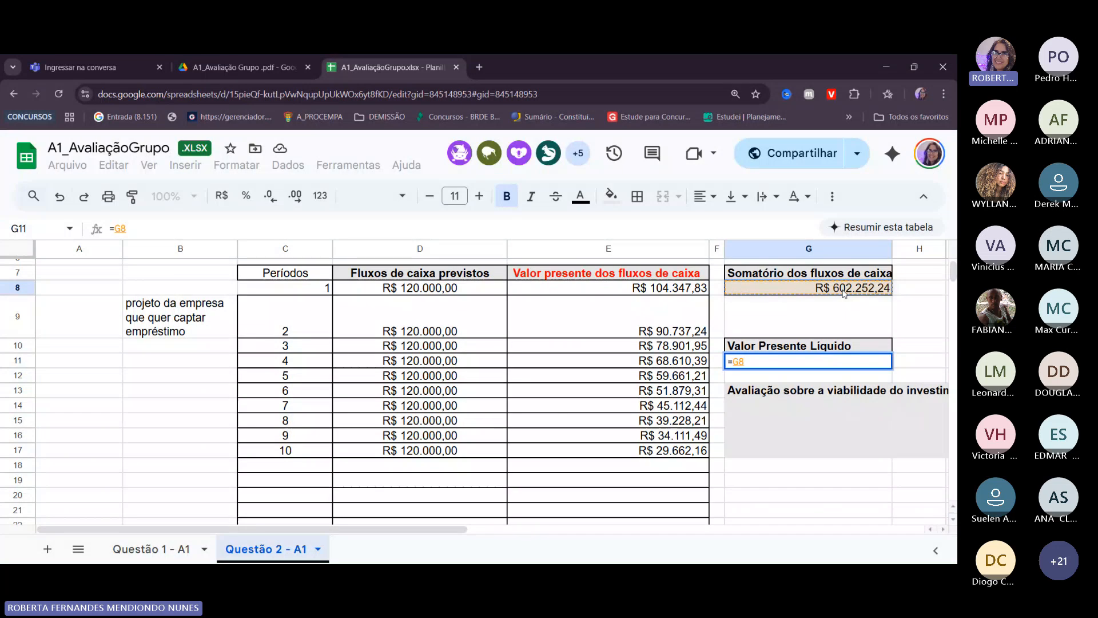
text(-)
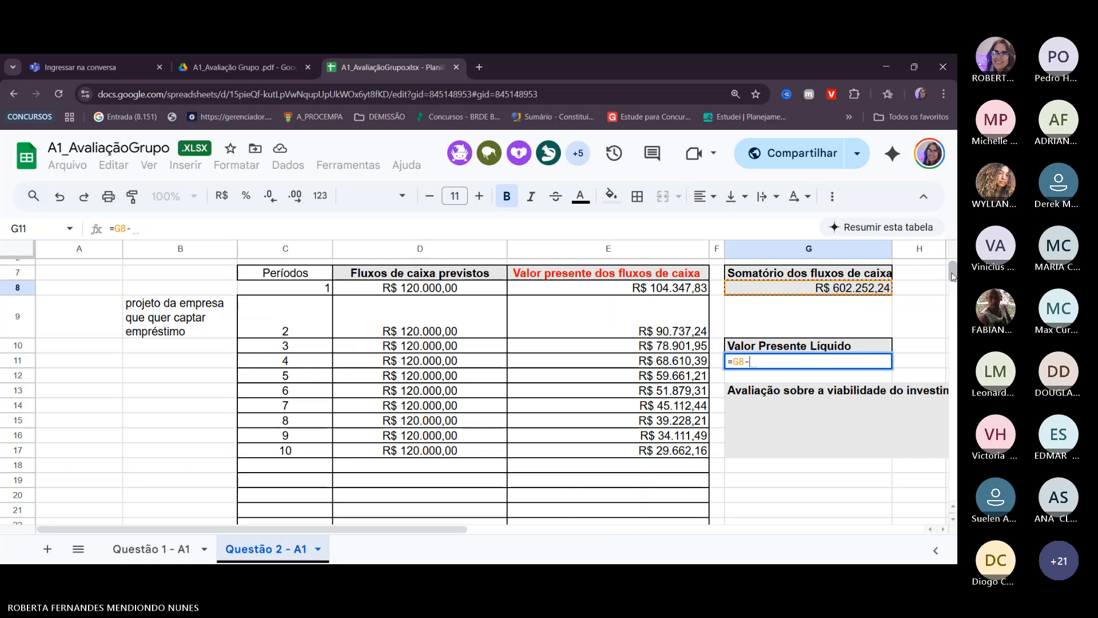
scroll(953, 277, up, 3)
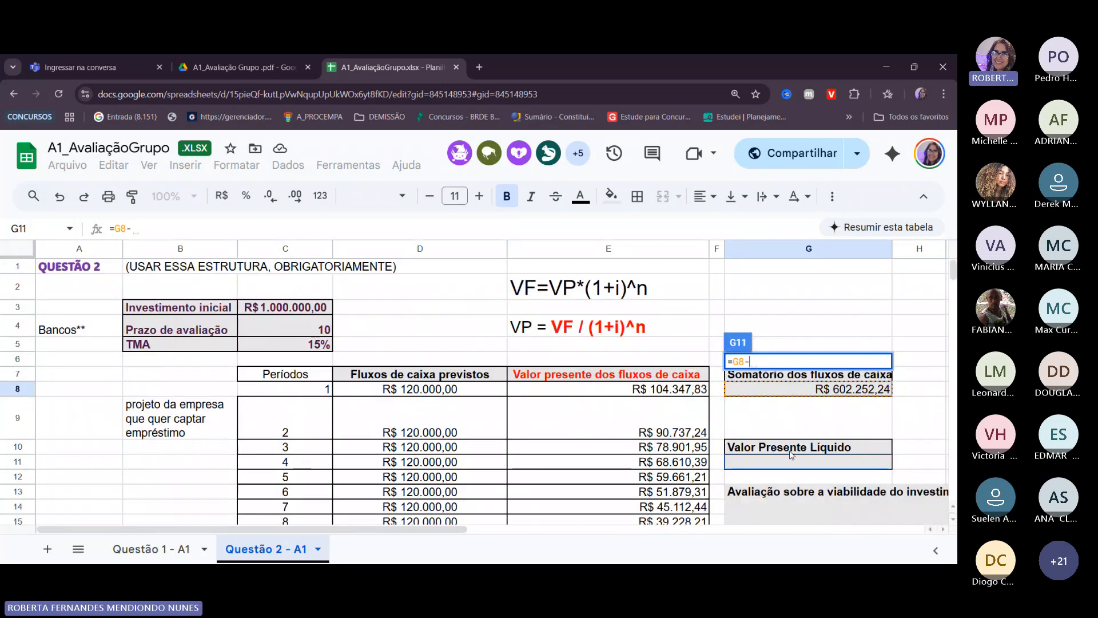
click(286, 310)
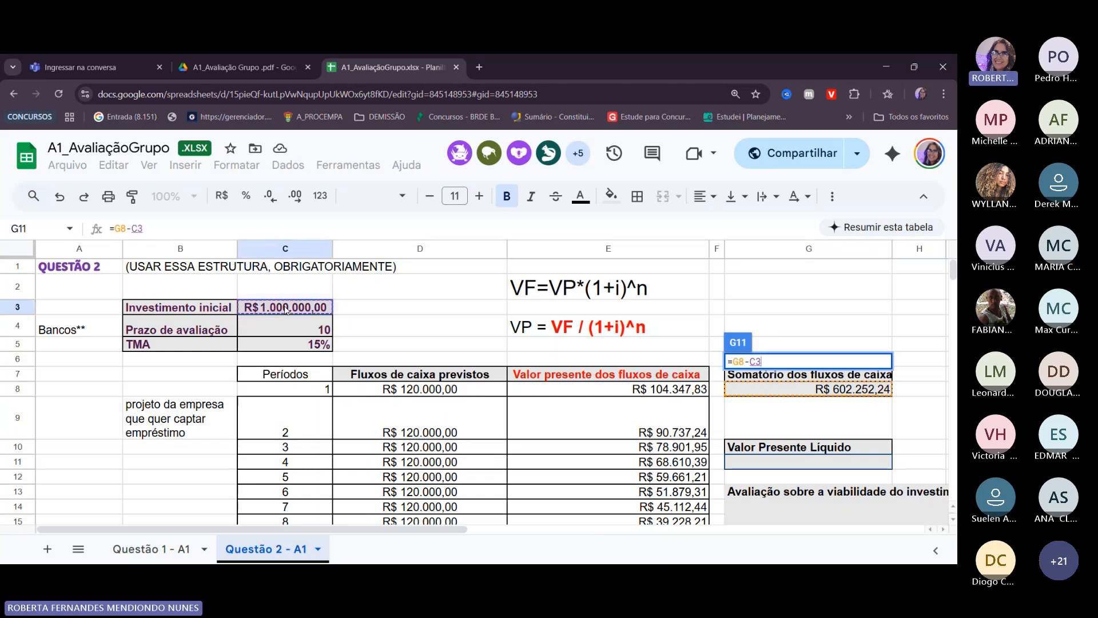
key(Return)
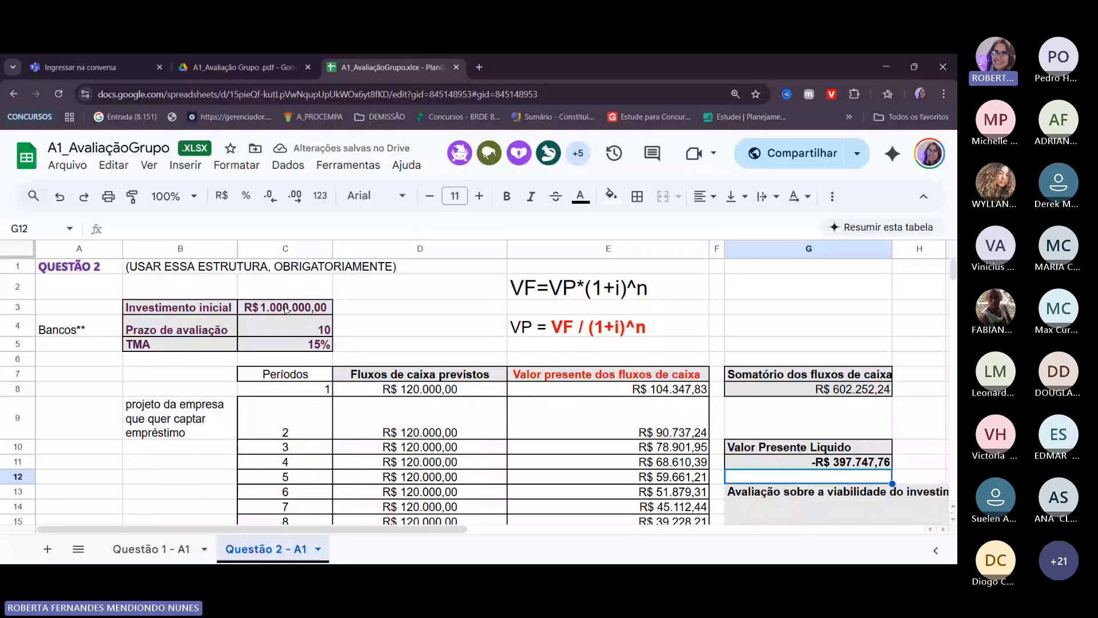
Colour the Valor Presente Líquido result in G11 red
click(838, 468)
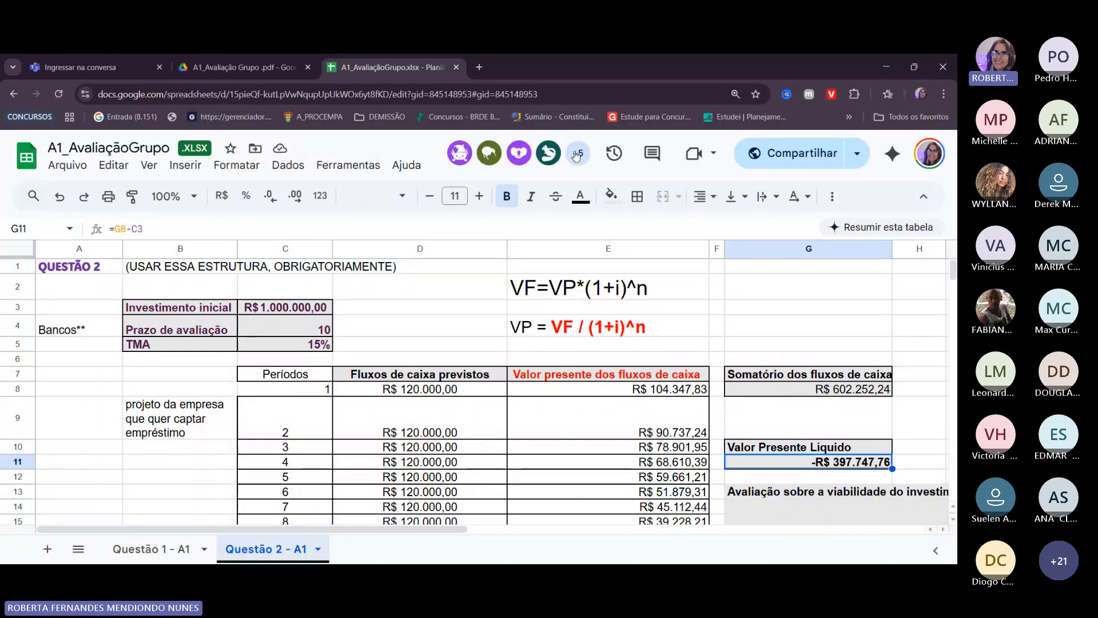
click(580, 198)
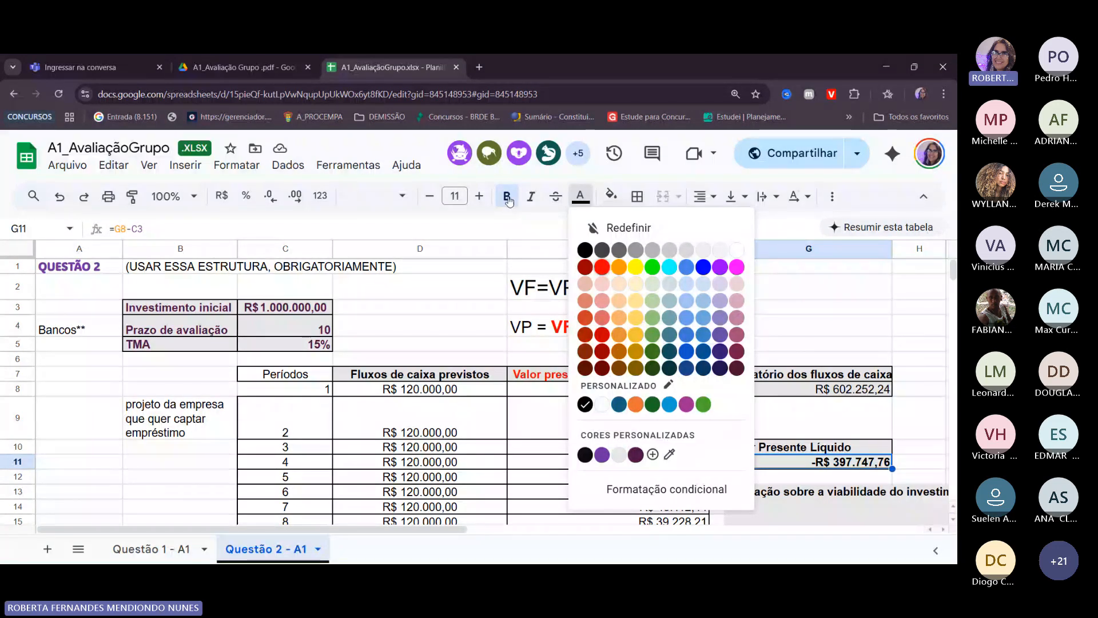
click(601, 267)
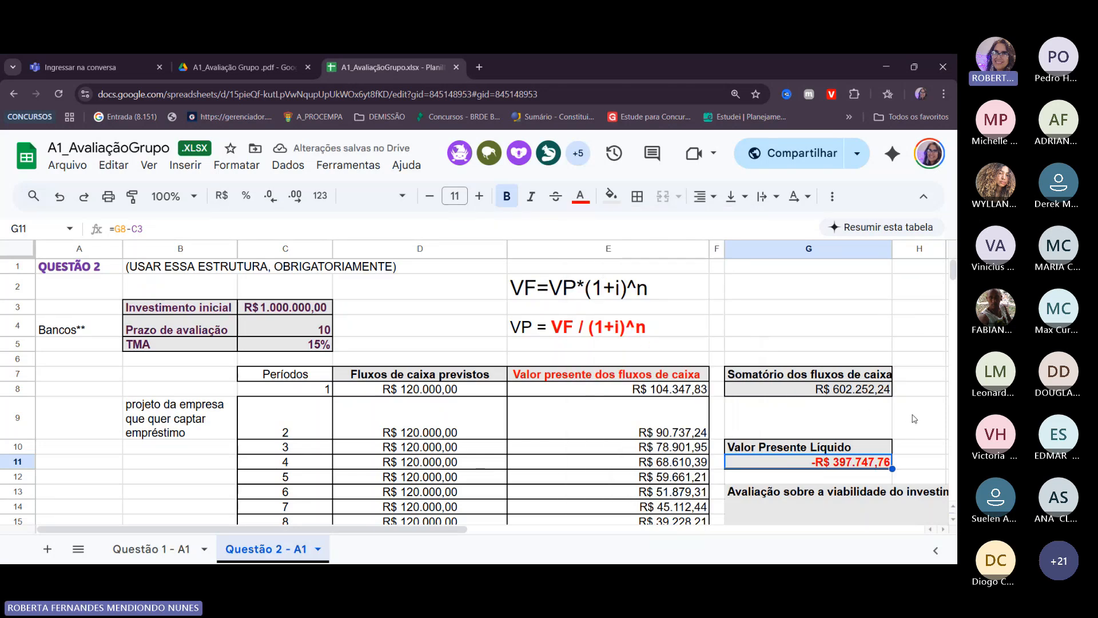
Reword the G7 header to "Somatório dos VP dos fluxos de caixa"
scroll(892, 417, down, 10)
scroll(896, 419, up, 10)
drag(377, 533, 521, 536)
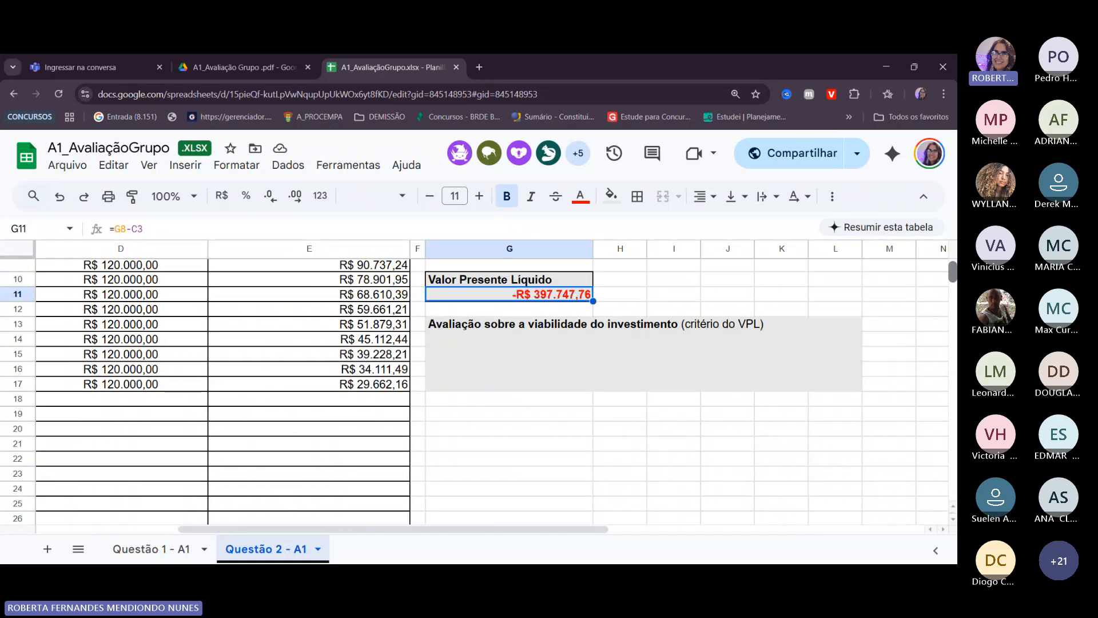
scroll(475, 389, up, 3)
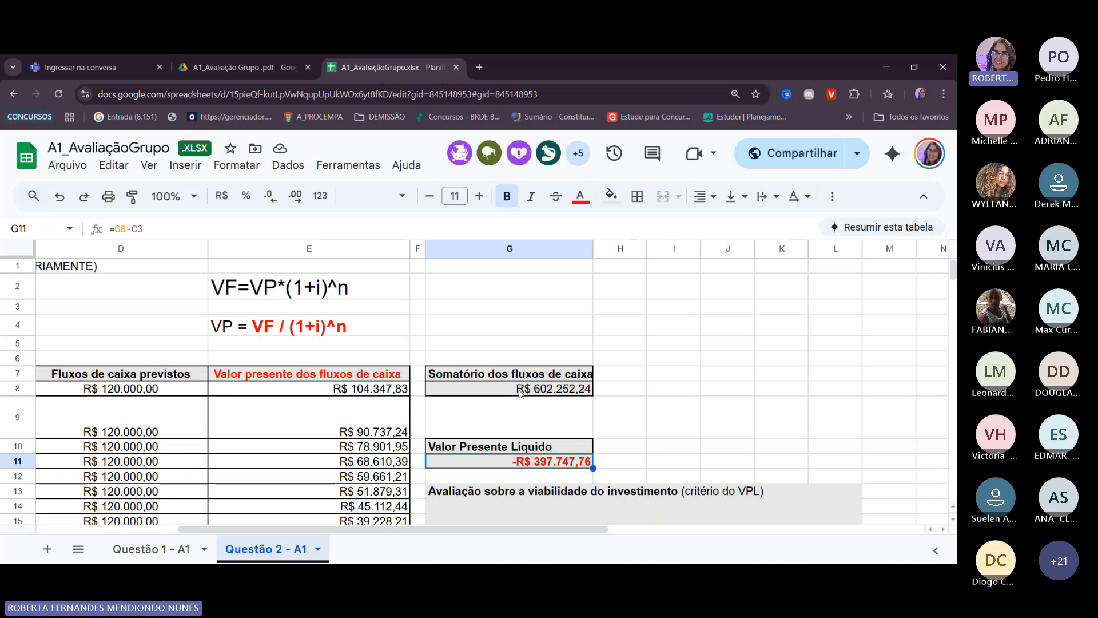
key(Down)
key(Down)
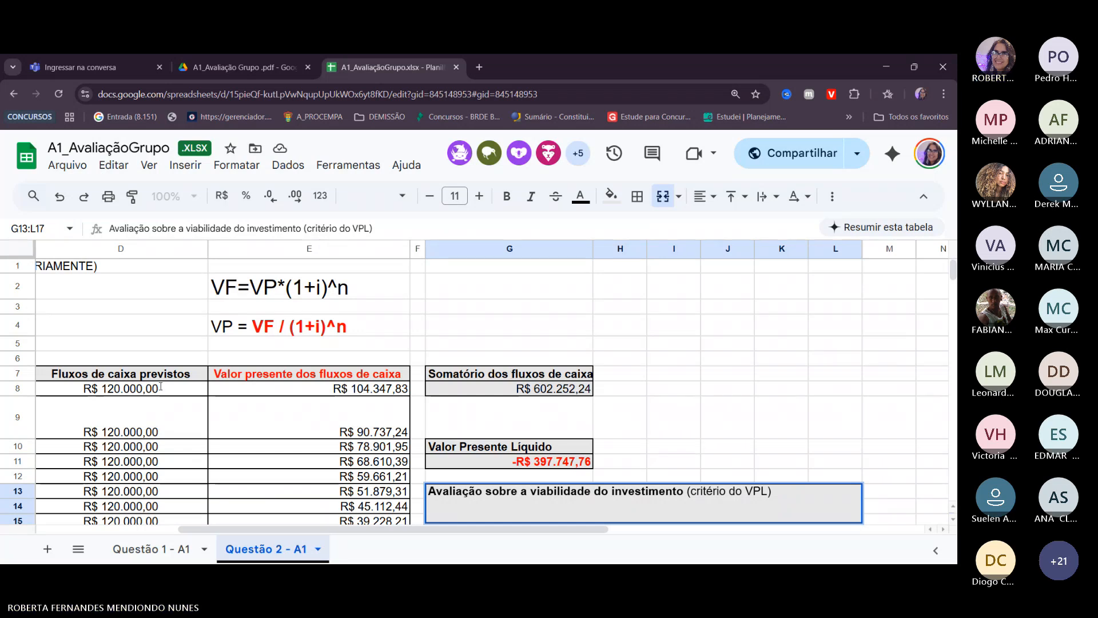
click(511, 374)
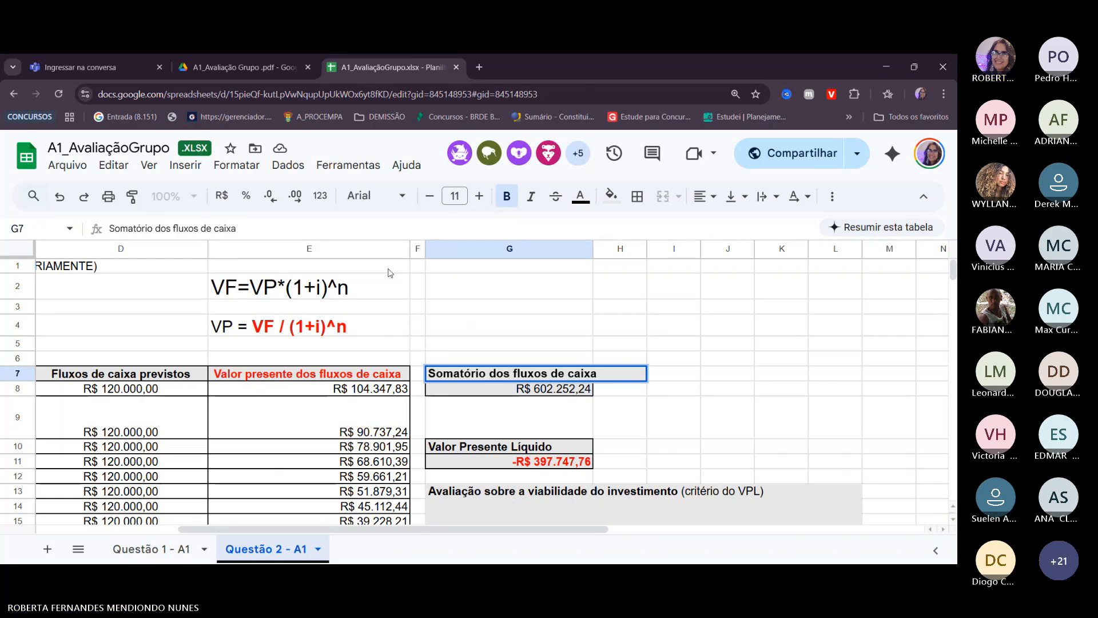
text(VP )
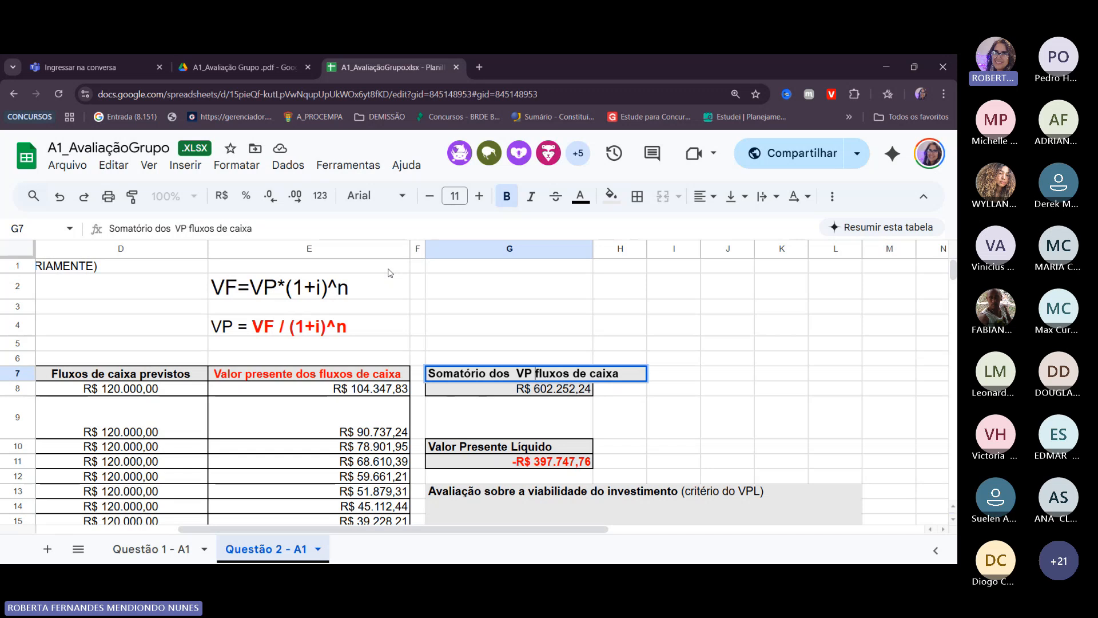
text(dos)
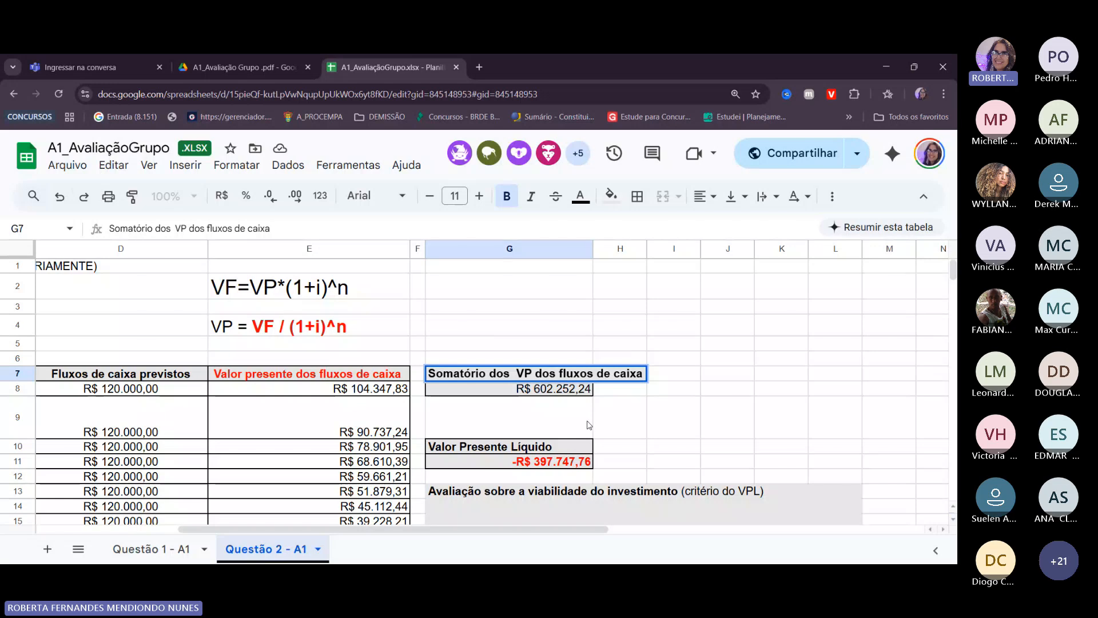
Review the Valor Presente Líquido formula in G11 without changing it
click(499, 466)
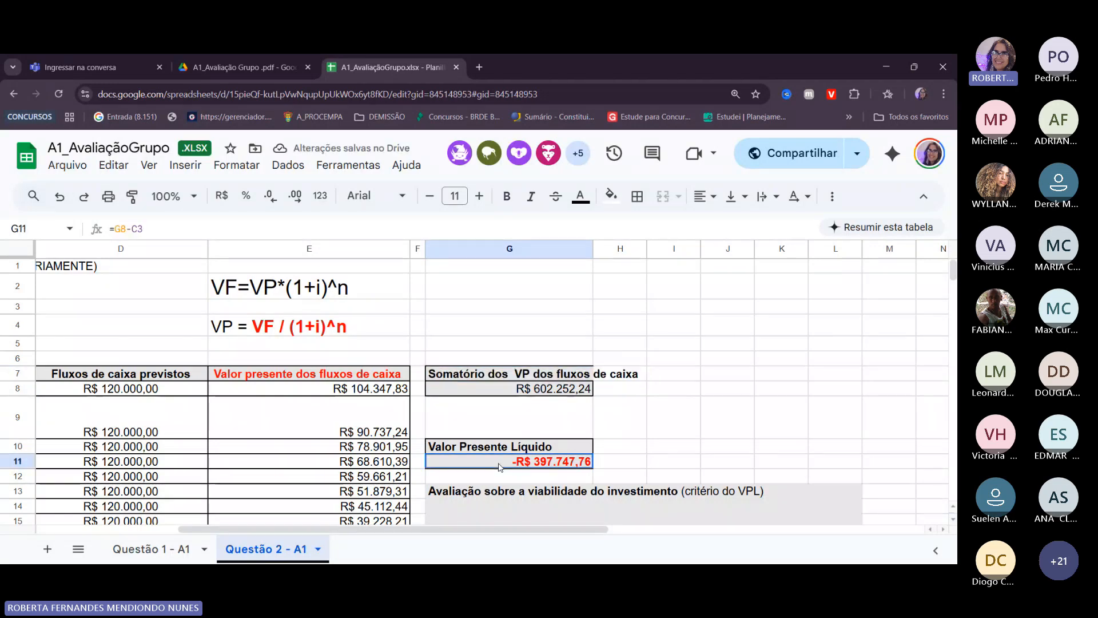
double_click(500, 466)
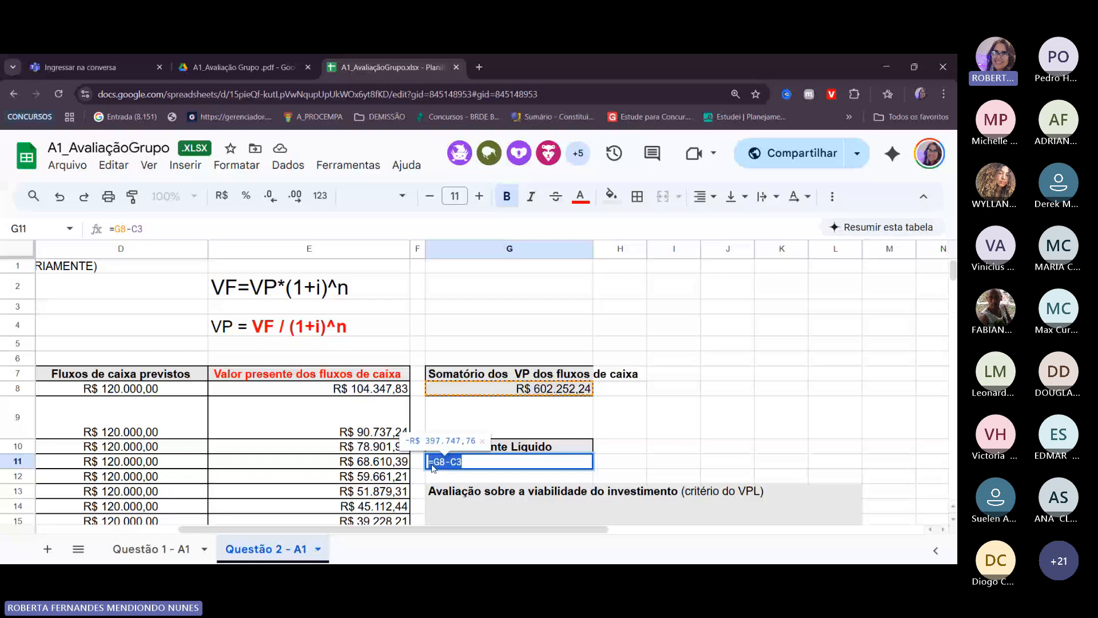
click(476, 506)
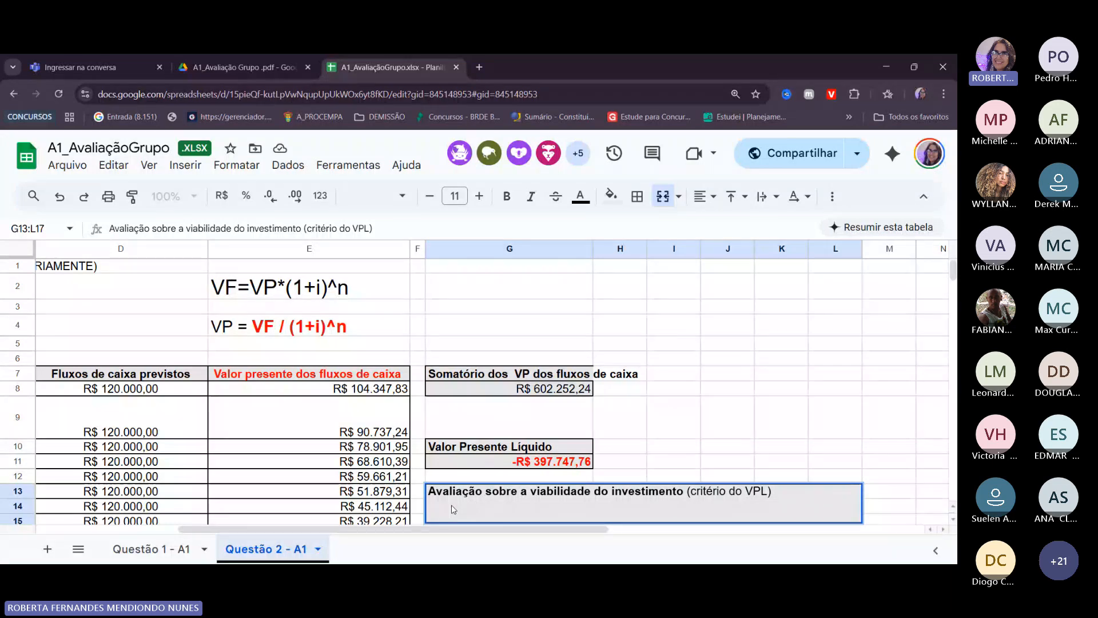
Start a new line under the heading in the viability assessment cell G13 reading "O projeto é inviável porque o VPL é negativo"
click(792, 490)
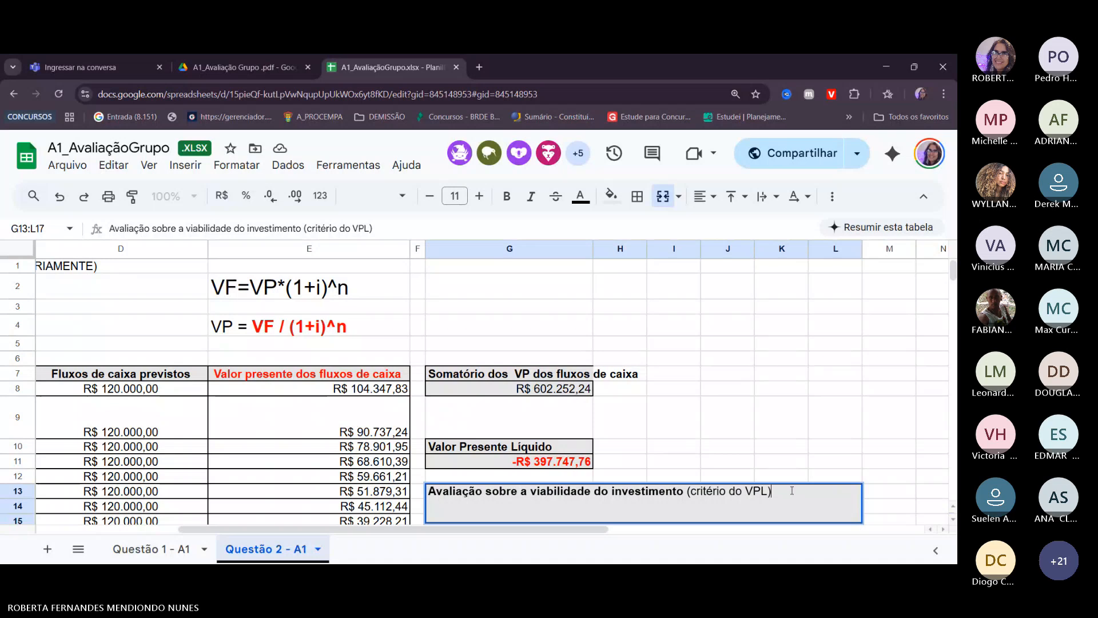
key(alt+Return)
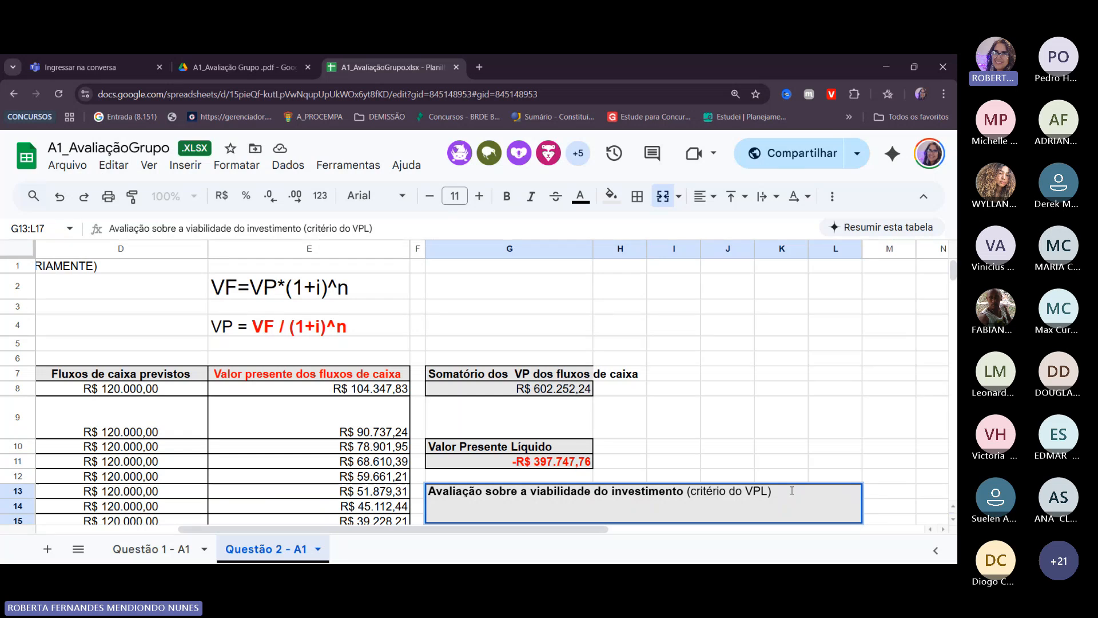
text(O pro)
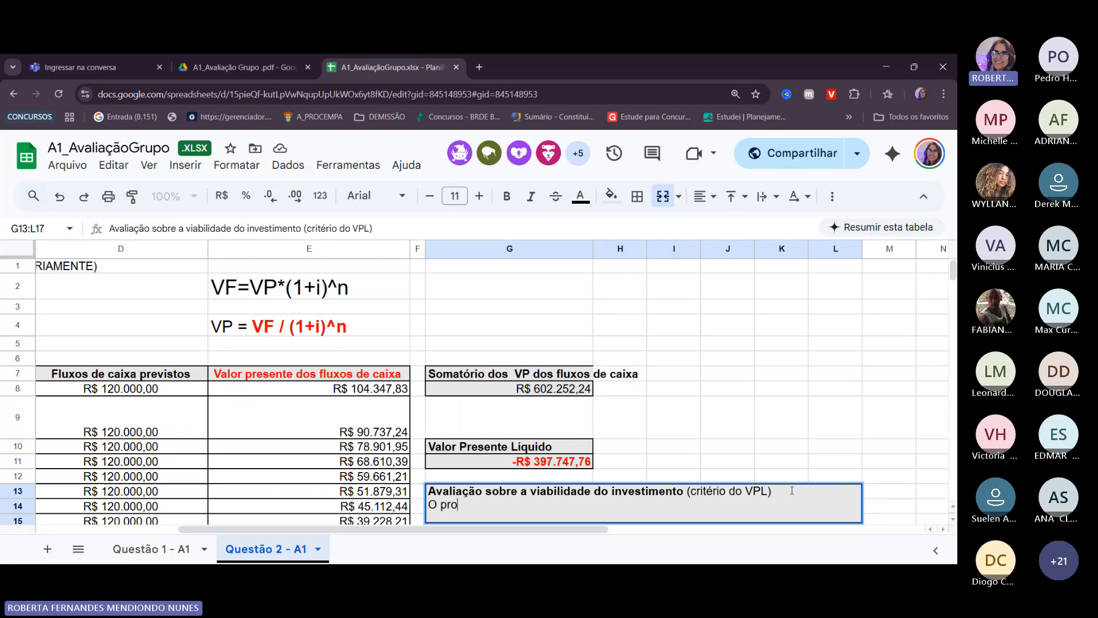
text(jeto é invi)
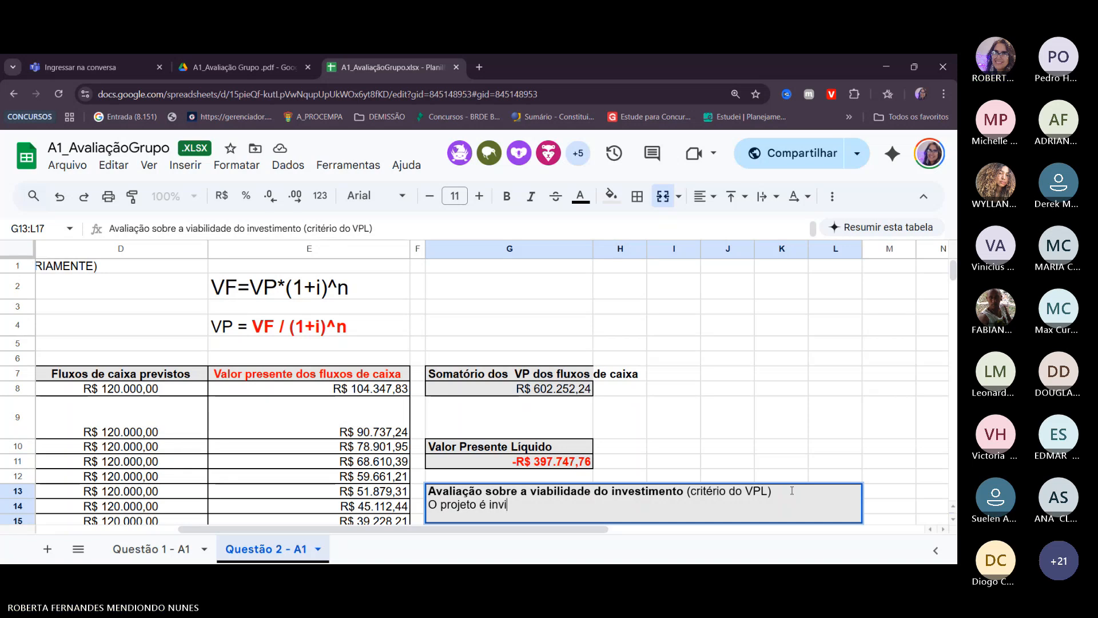
text(ável)
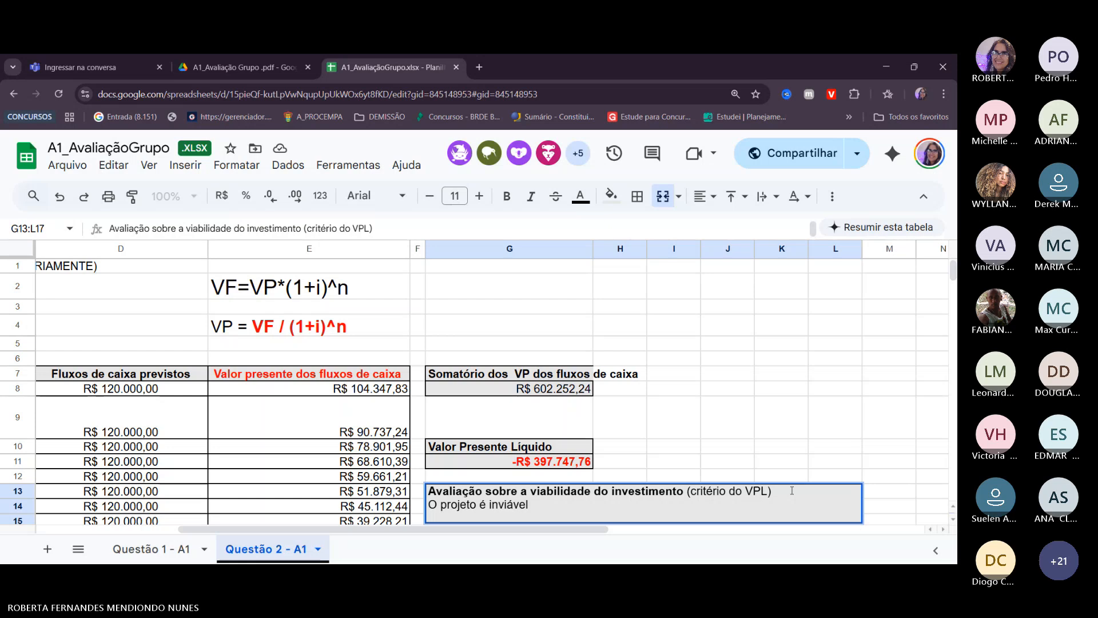
text( porque)
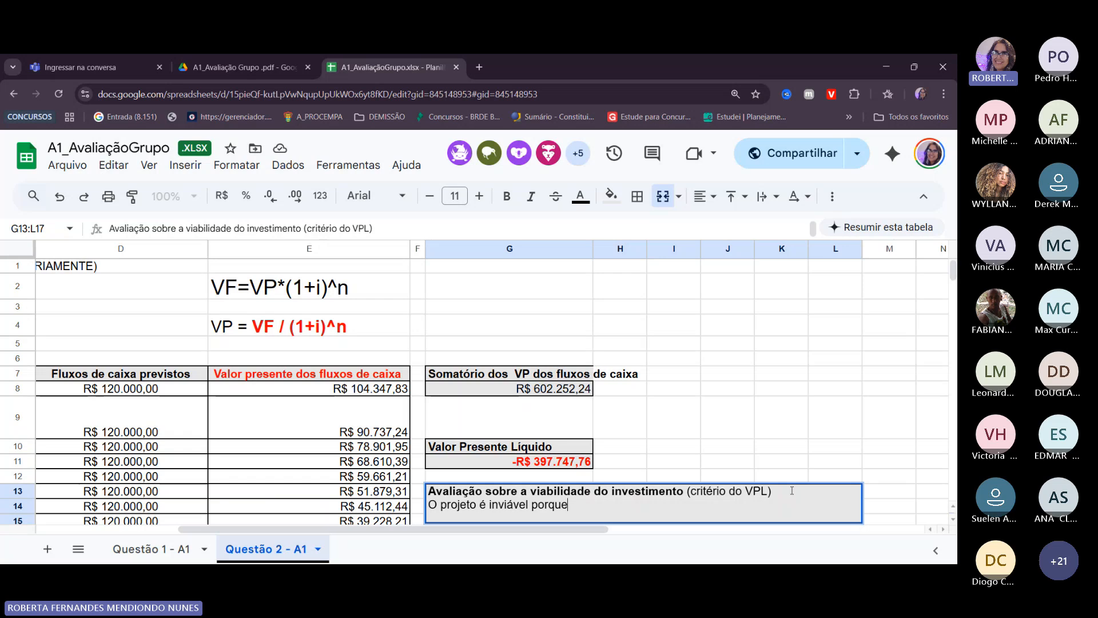
text(o)
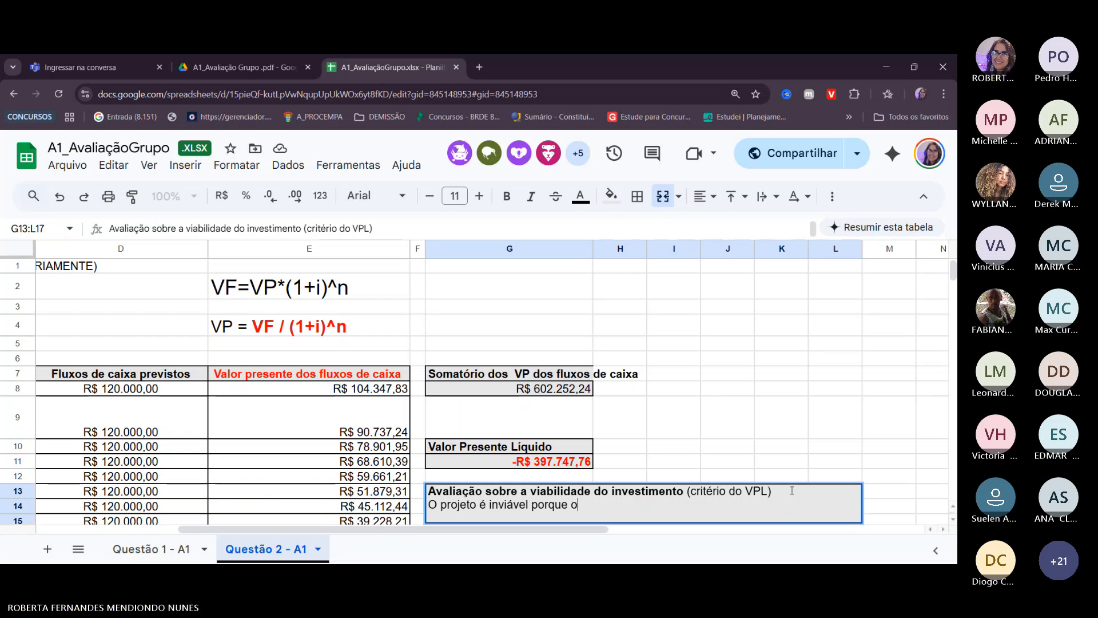
text( VPL )
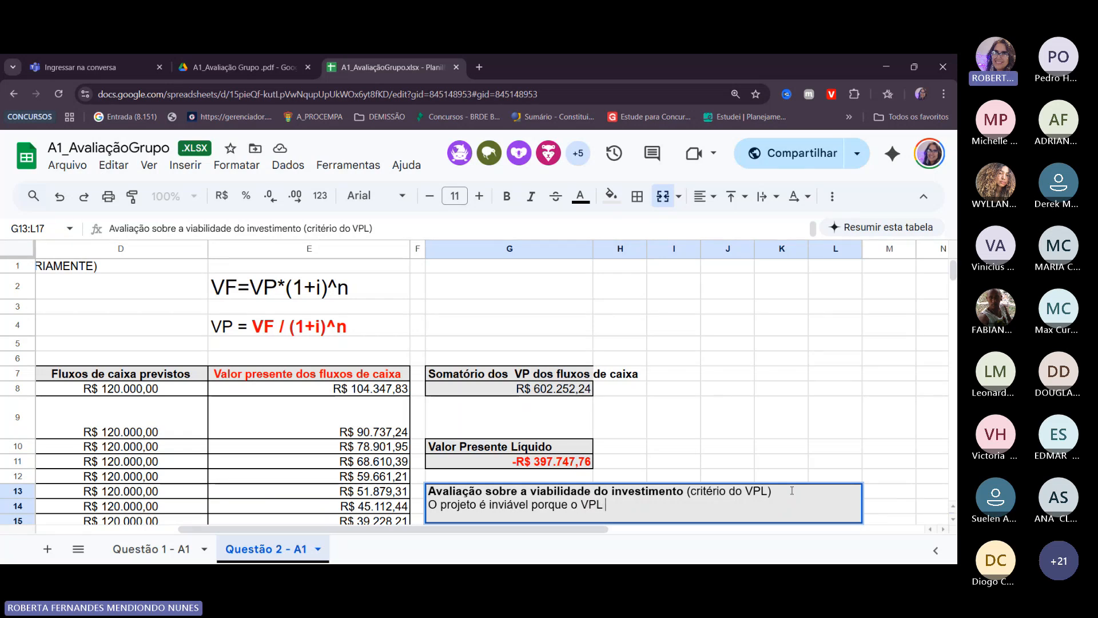
text(é negativ)
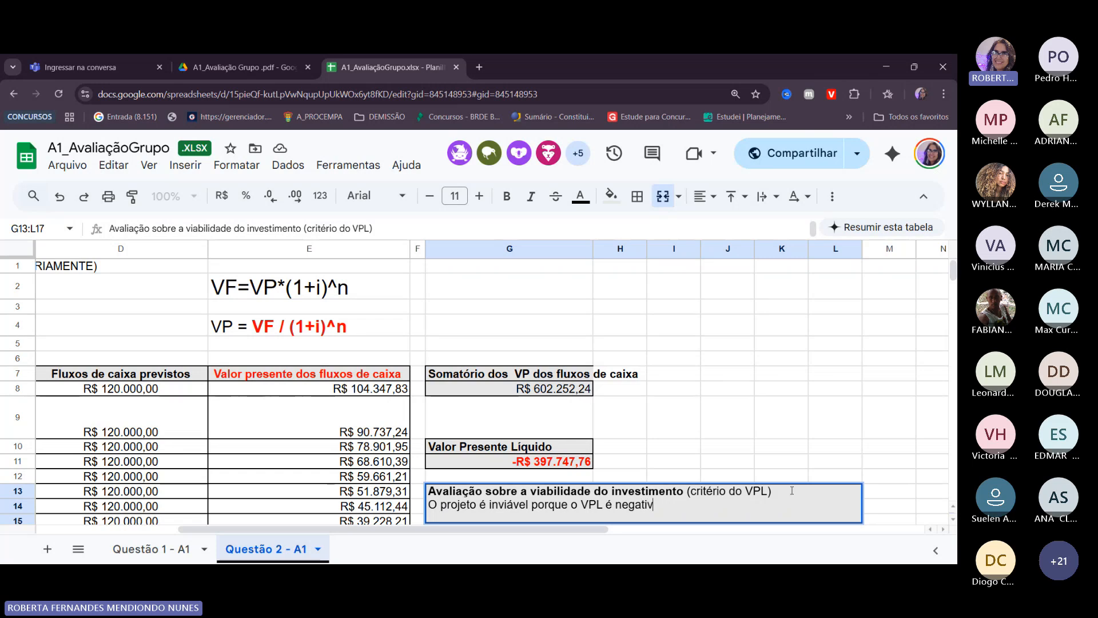
Add the NPV amount in parentheses after "negativo" in the viability assessment: "(-R$ 397.747,76)"
text(o (-)
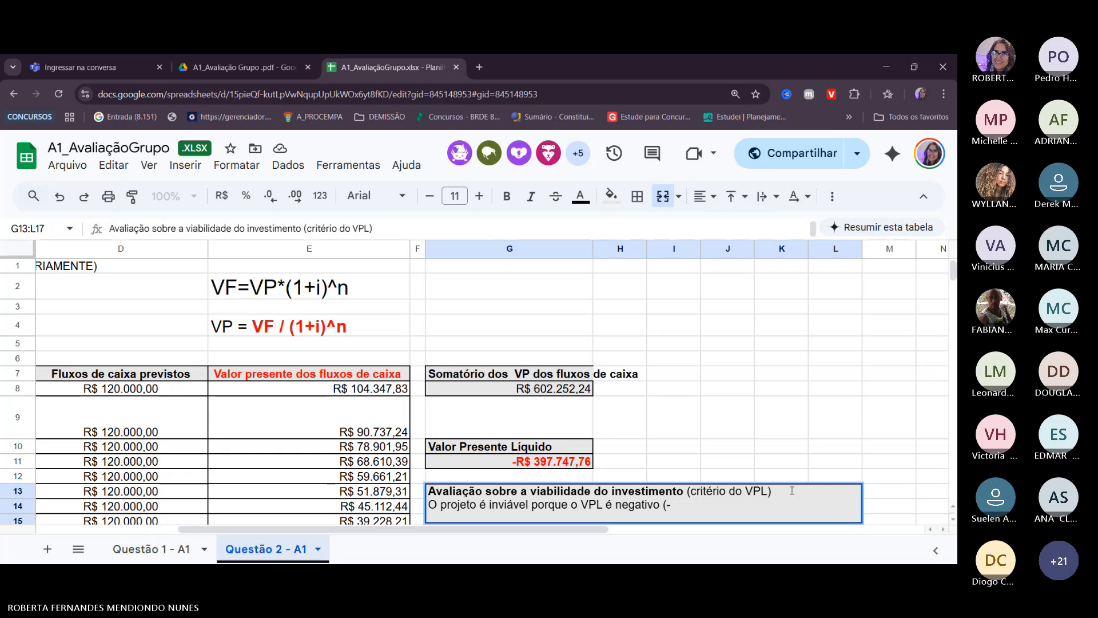
text(R$ )
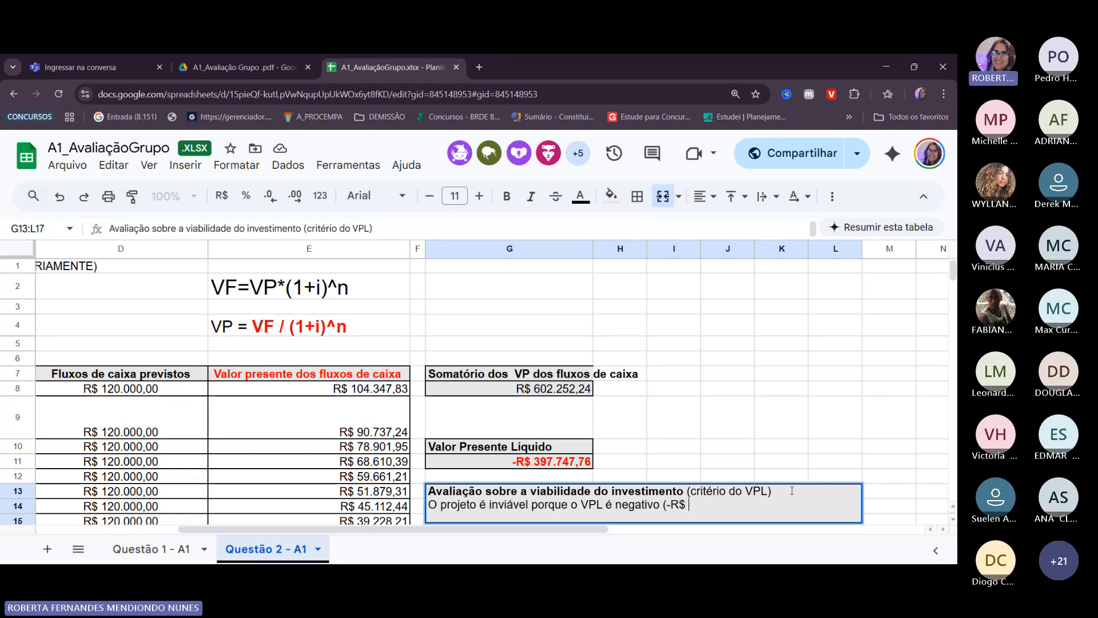
text(397.74)
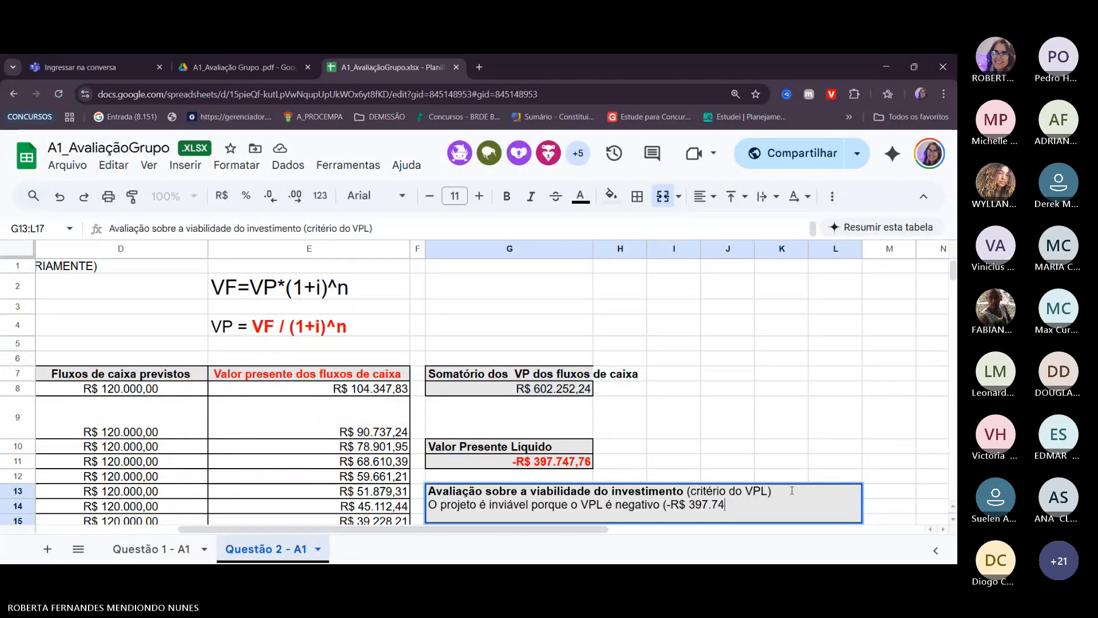
text(7,46)
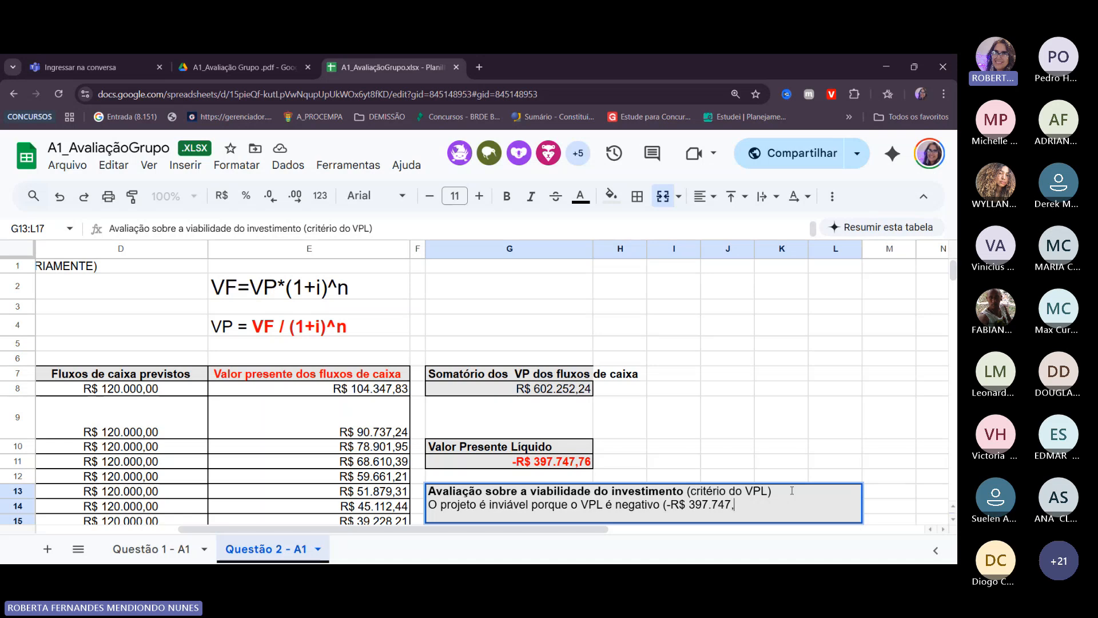
key(BackSpace)
key(BackSpace)
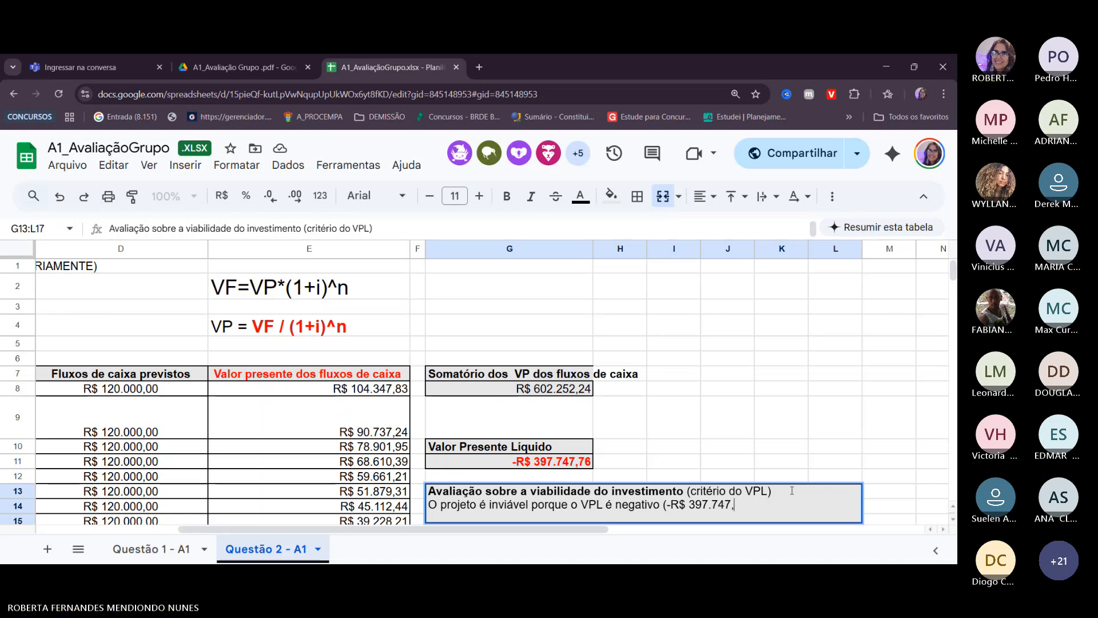
text(76))
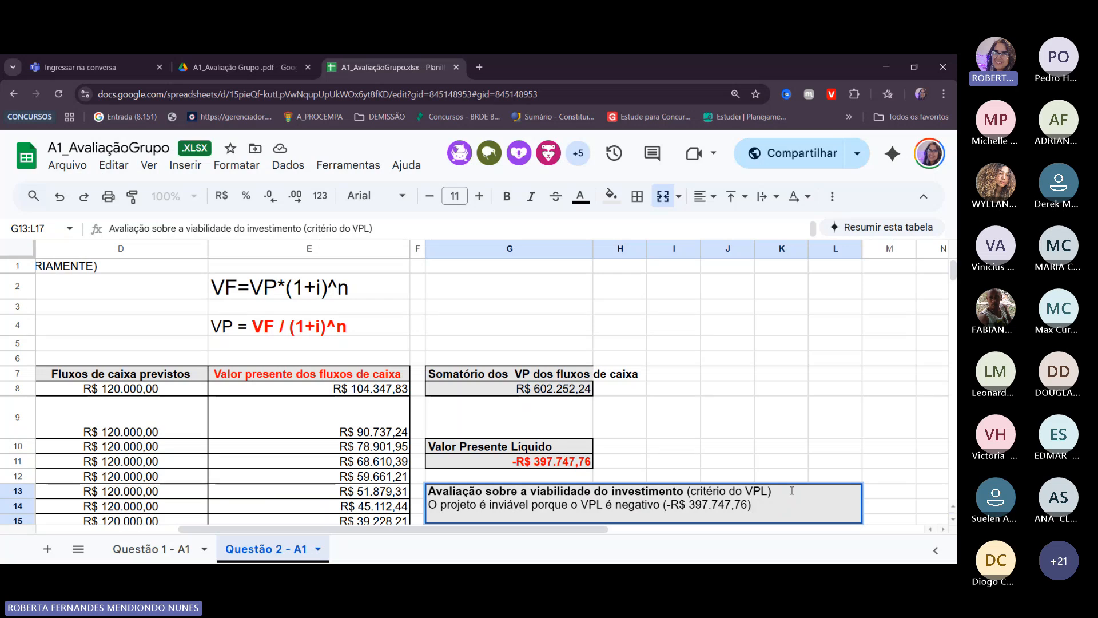
Continue the viability sentence with the rate used: ", quando avaliado a uma taxa de 15% aa"
text(,)
text(quando)
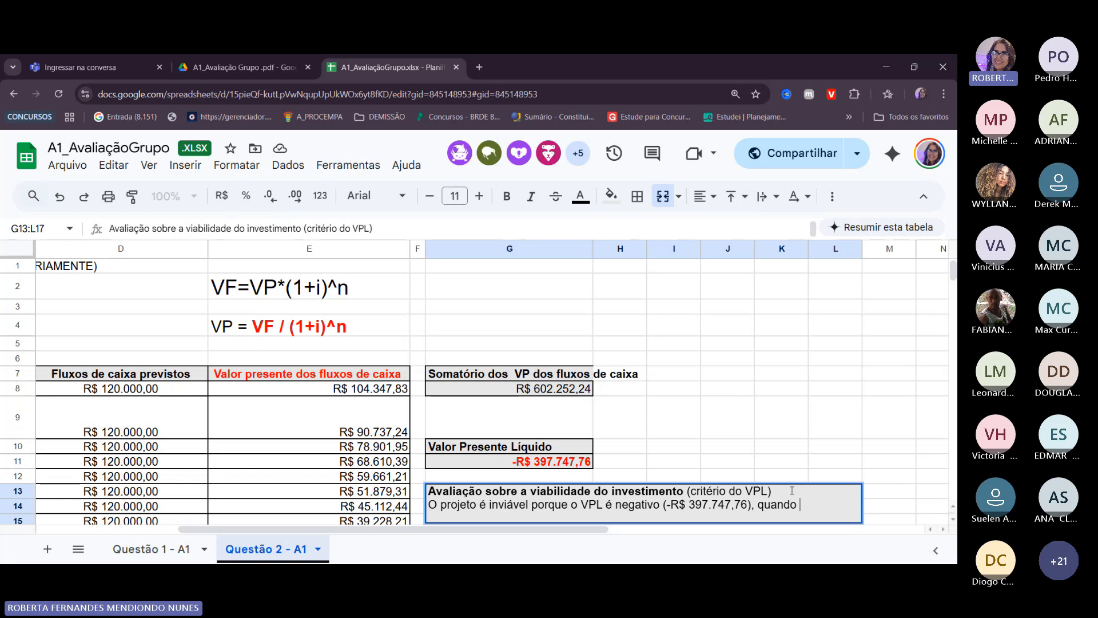
text( avaliado a uma)
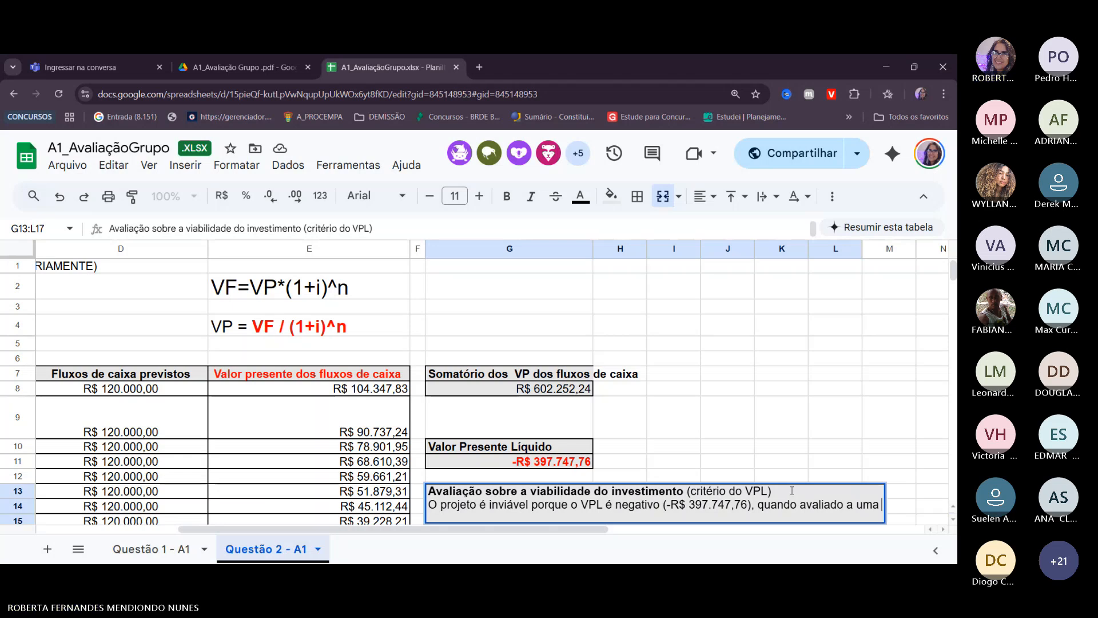
text( taxa de 1% aa)
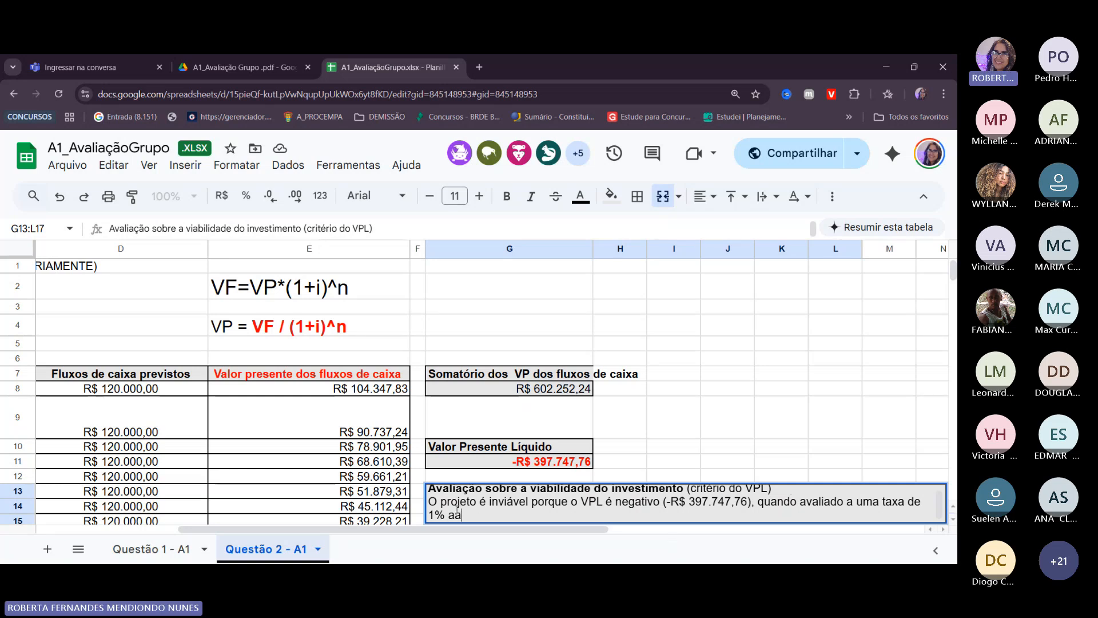
click(434, 514)
text(5)
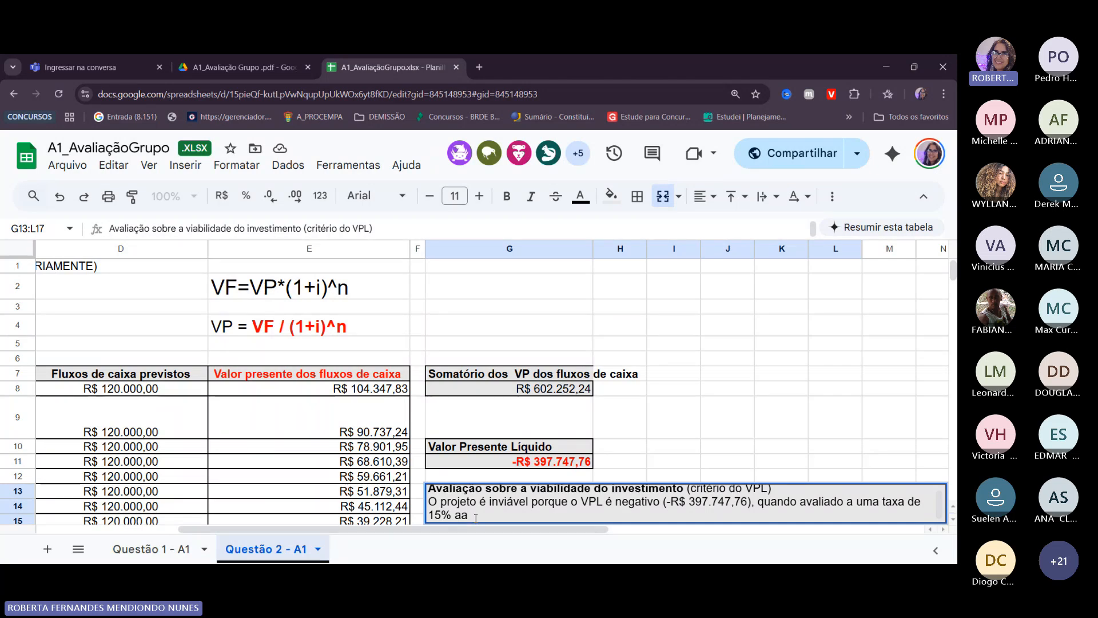
Finish the viability sentence with "no período de 10 anos." and leave the cell's editing mode
click(474, 517)
text(no período de 1)
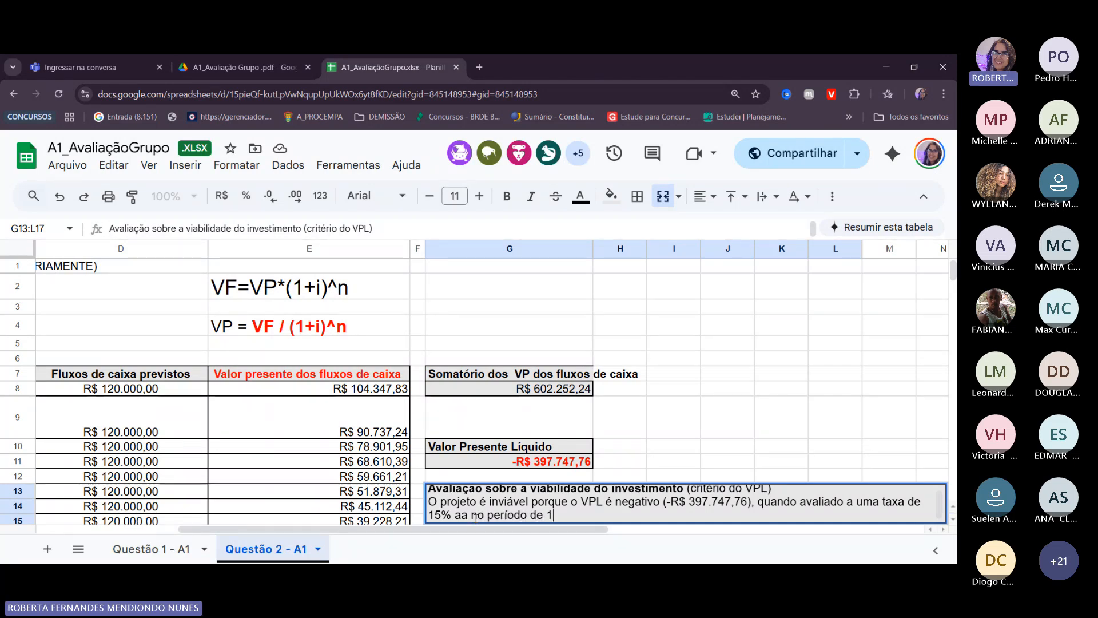
text(0 anos.)
drag(120, 532, 68, 531)
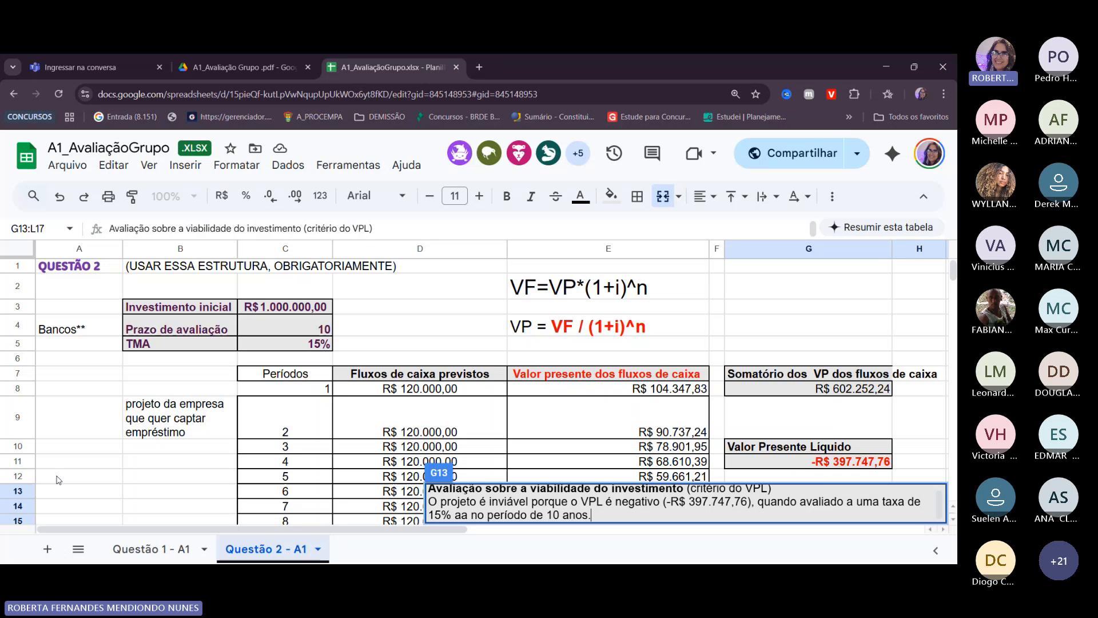
key(Escape)
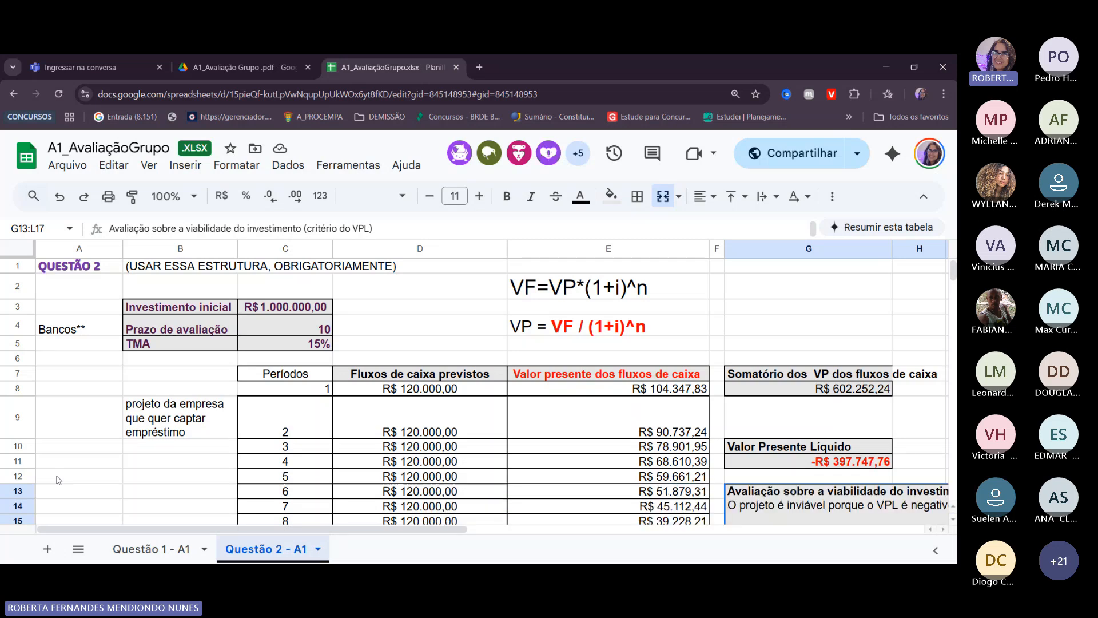
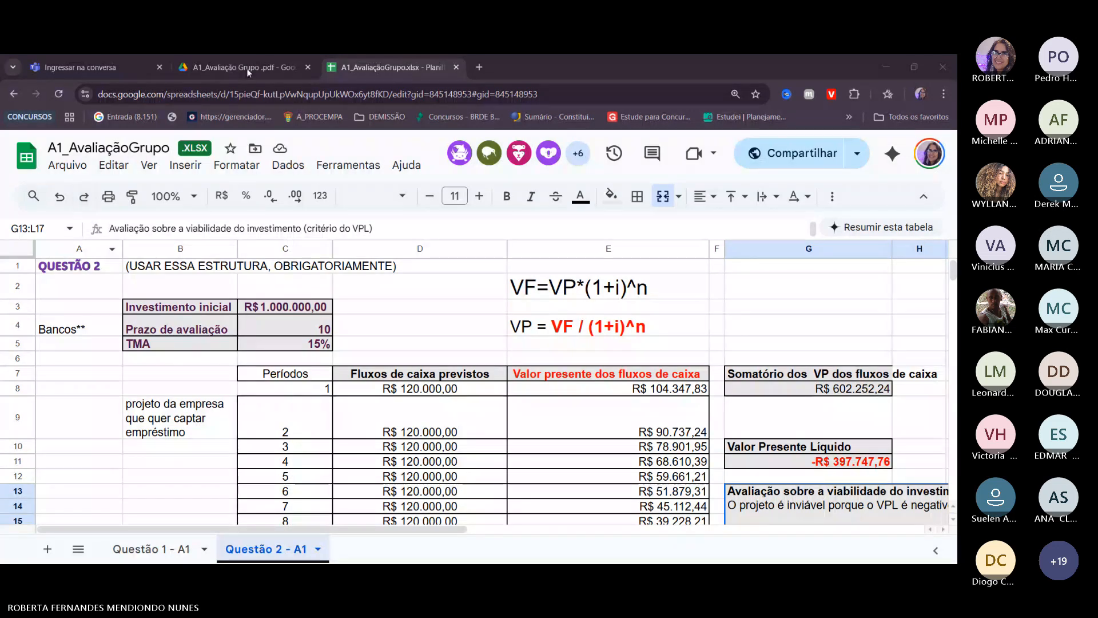
Close the A1_Avaliação Grupo PDF and go to the Outlook webmail at webmail.uva.br in a new browser tab
click(308, 67)
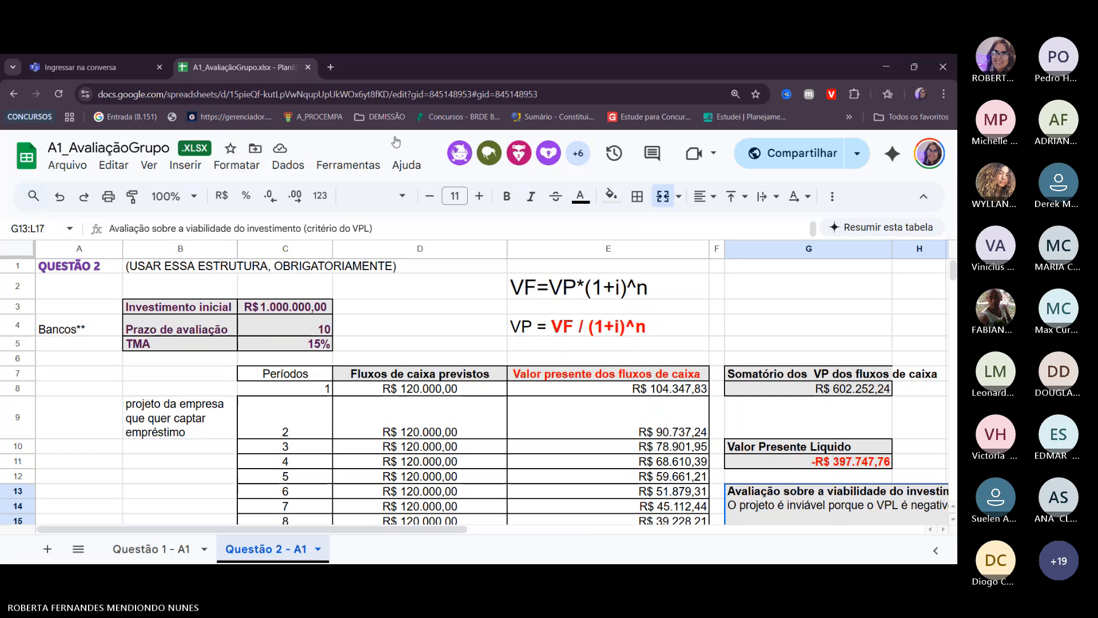
click(330, 67)
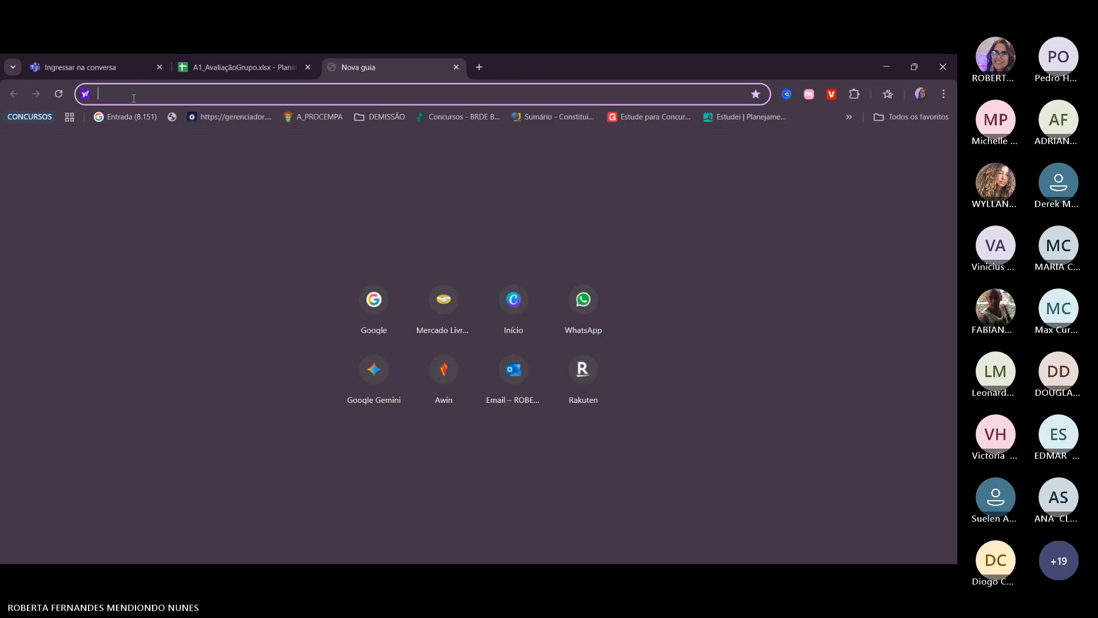
text(we)
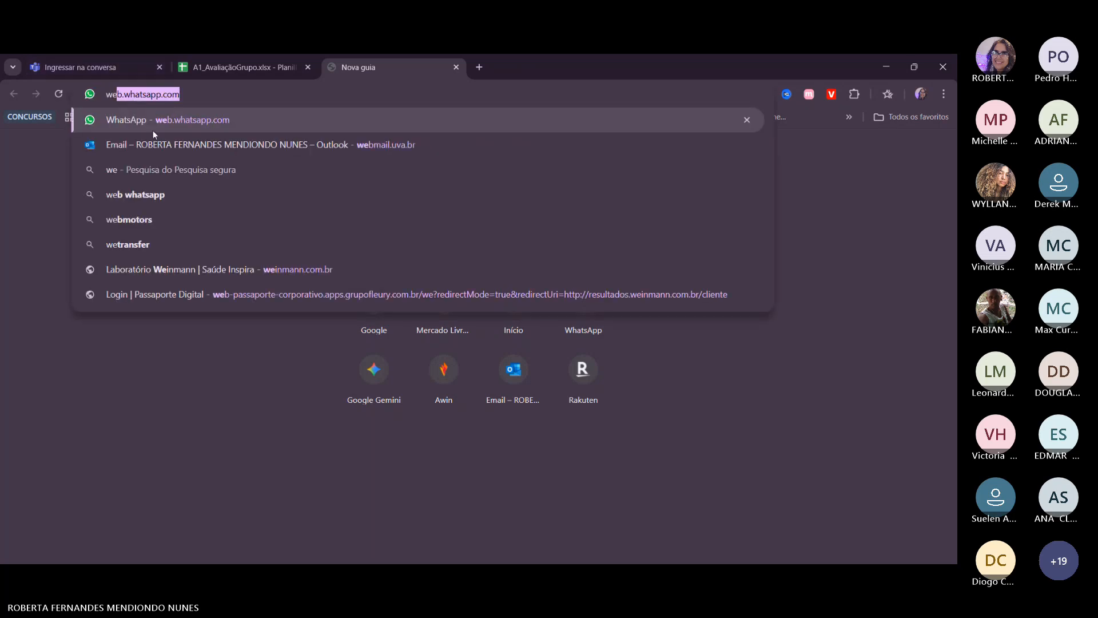
click(158, 147)
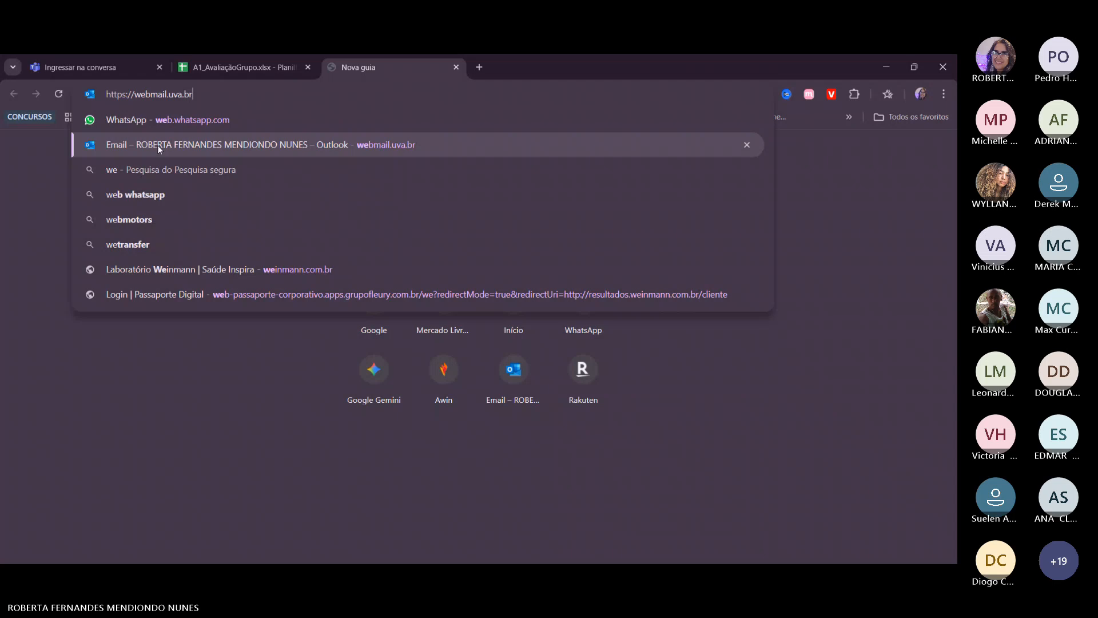